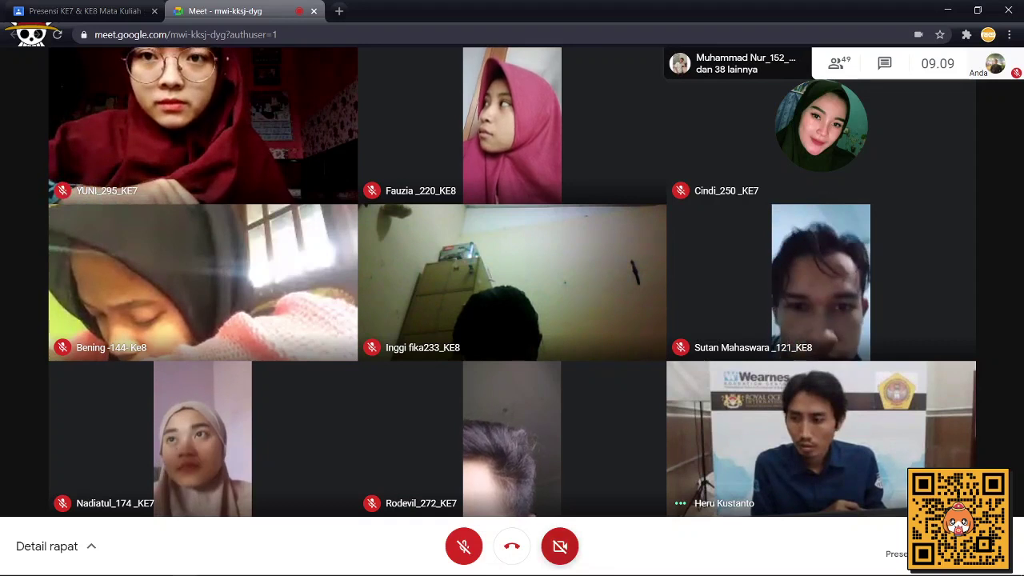
{"action": "left_click", "coordinate": [560, 545]}
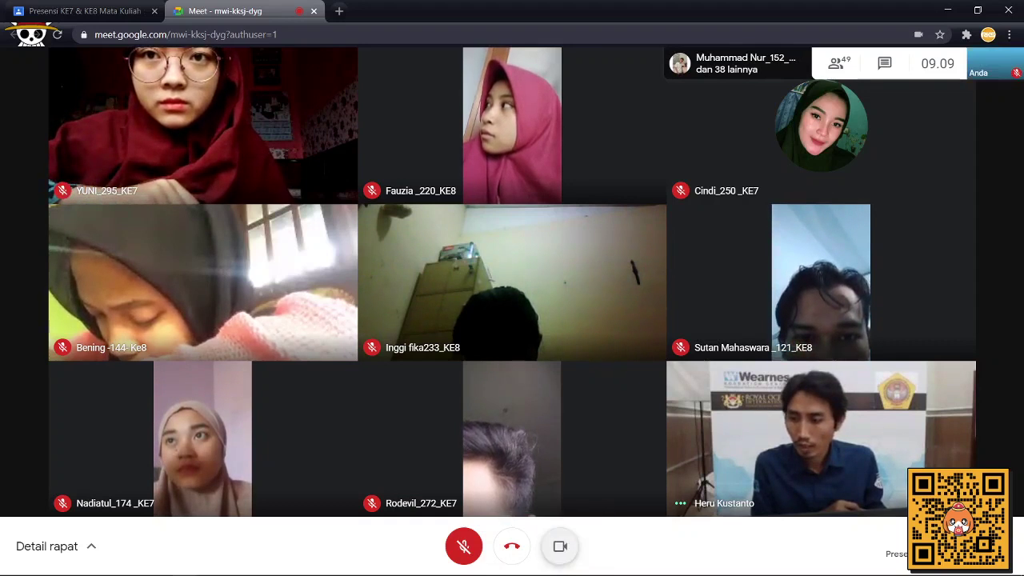
{"action": "left_click", "coordinate": [560, 546]}
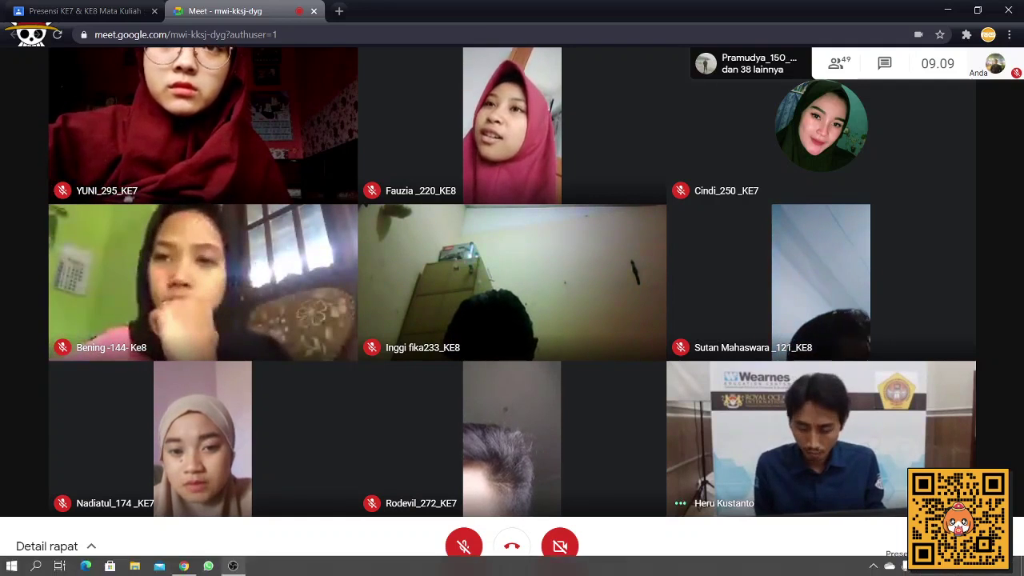
{"action": "key", "text": "alt+Tab"}
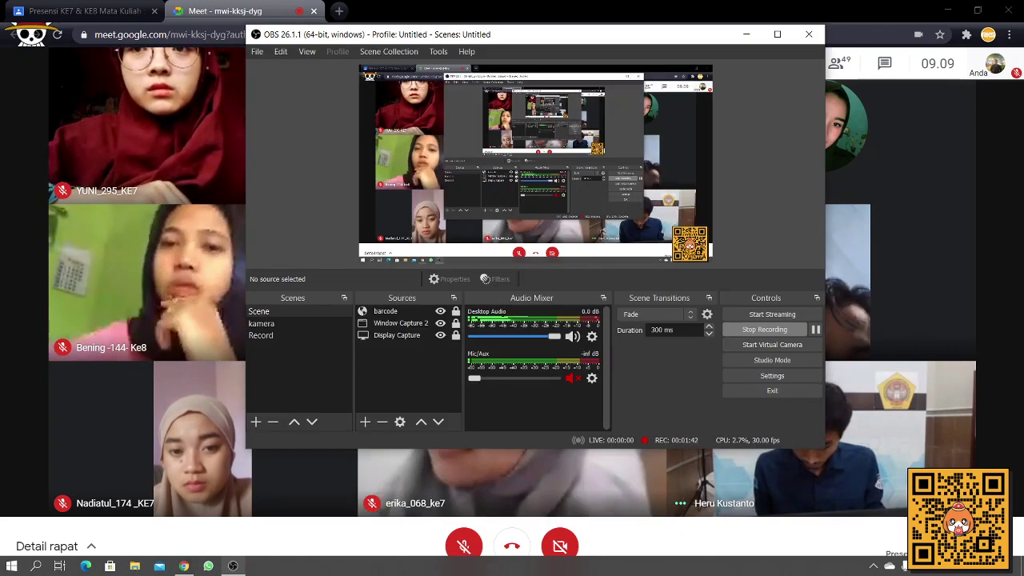
{"action": "key", "text": "alt+Tab"}
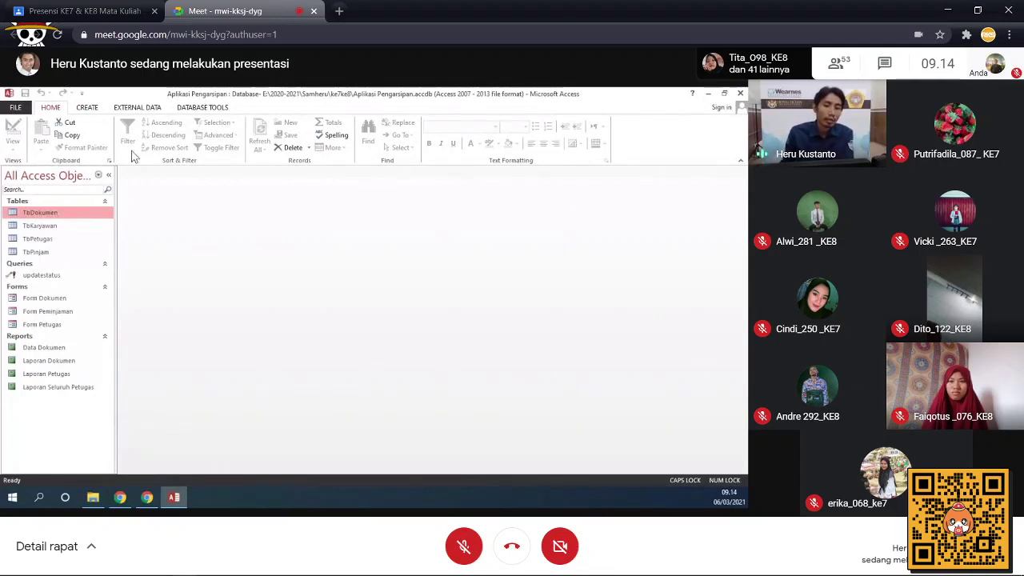
Step: Create a new table in design view with a Short Text field named NoKembali and a field size of 5
{"action": "left_click", "coordinate": [88, 108]}
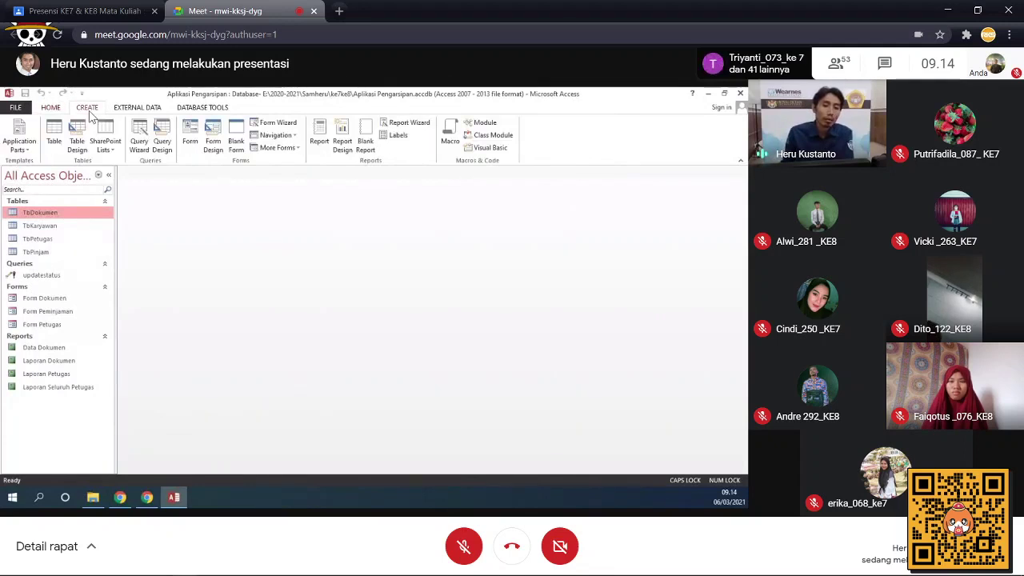
{"action": "left_click", "coordinate": [77, 141]}
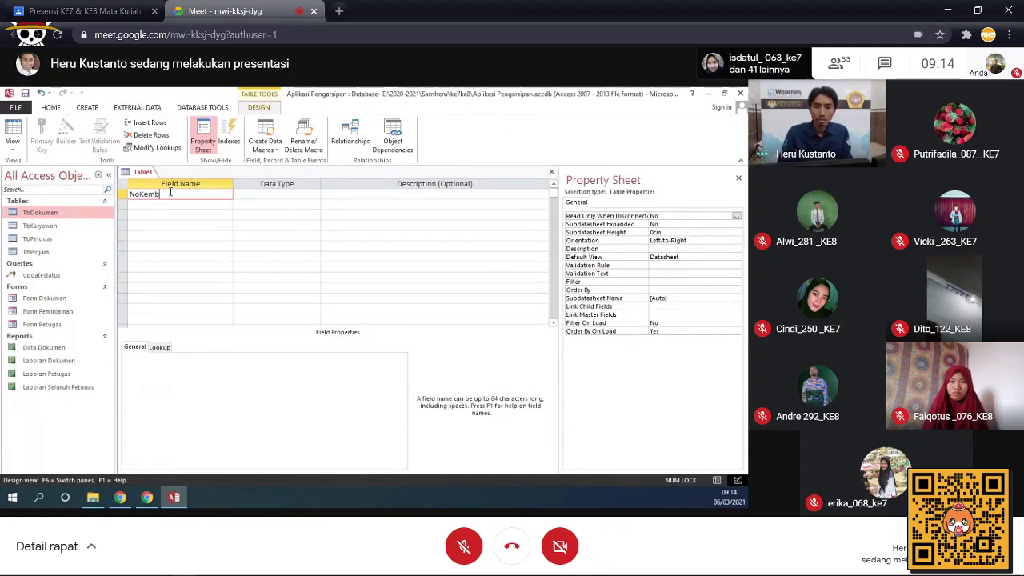
{"action": "type", "text": "ali"}
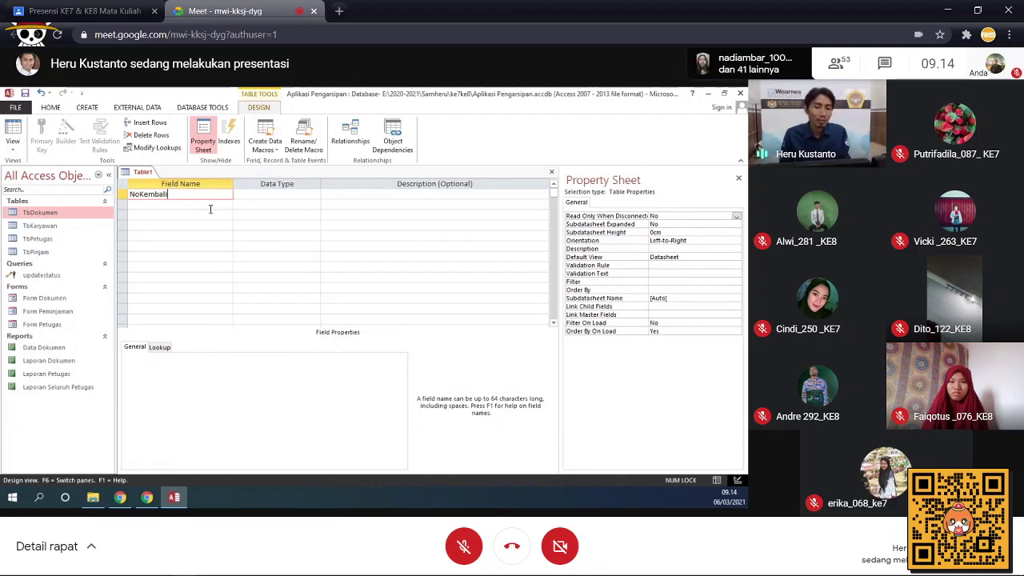
{"action": "left_click", "coordinate": [256, 193]}
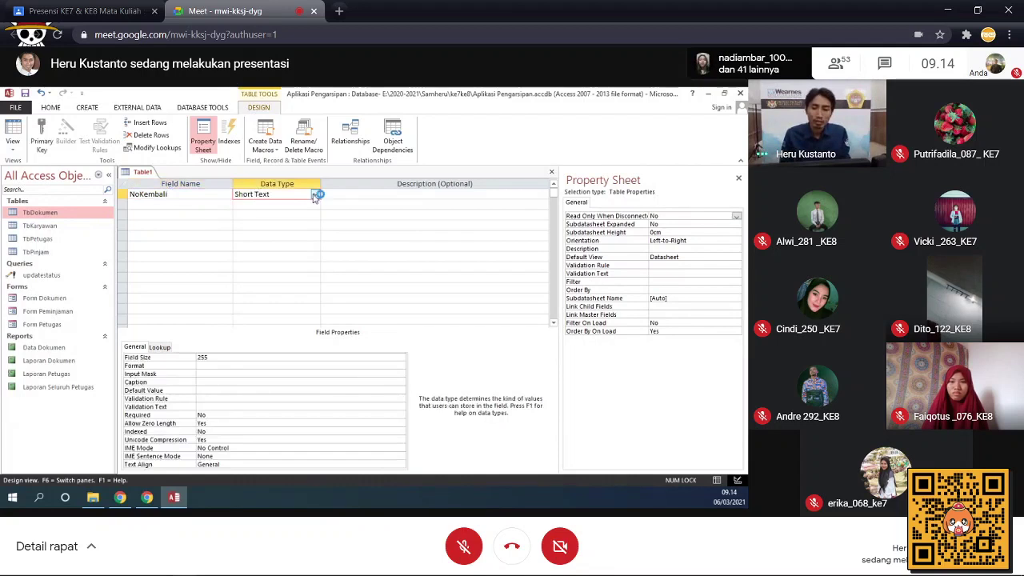
{"action": "left_click", "coordinate": [137, 358]}
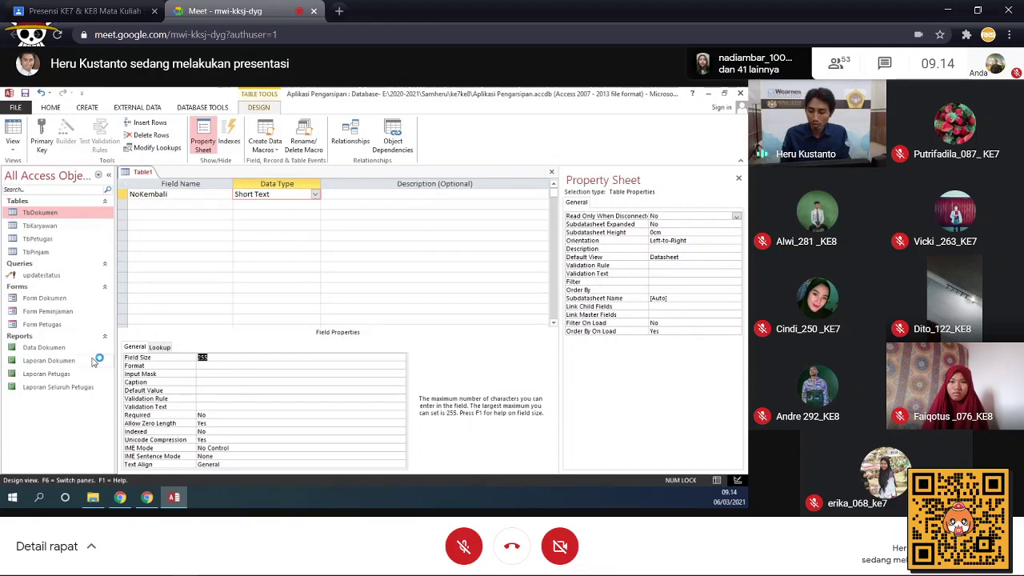
{"action": "type", "text": "5"}
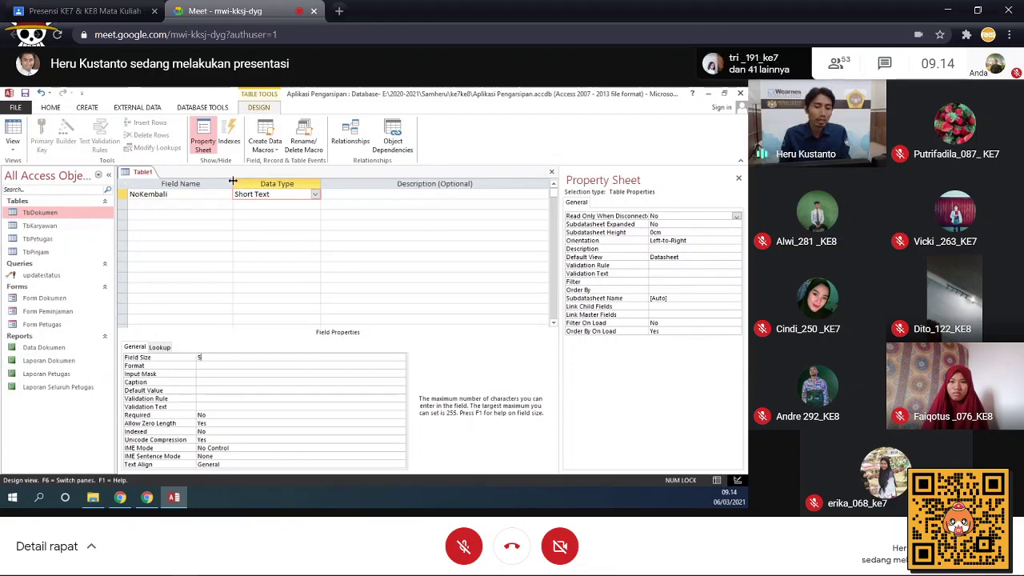
Step: Add a second field named TglKembali and give the NoKembali field the caption "Nomor Kembali"
{"action": "left_click", "coordinate": [180, 204]}
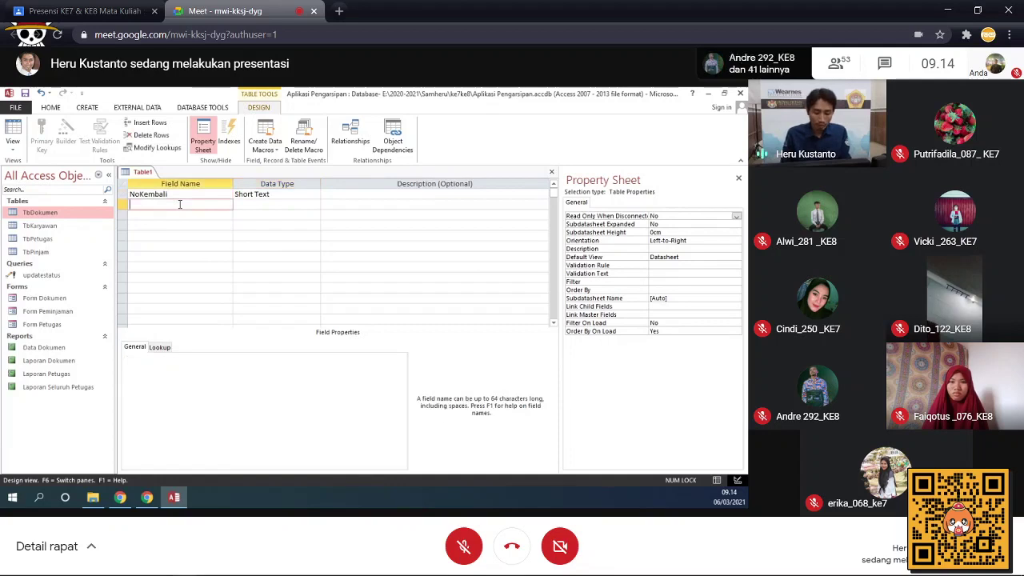
{"action": "type", "text": "TglKembali"}
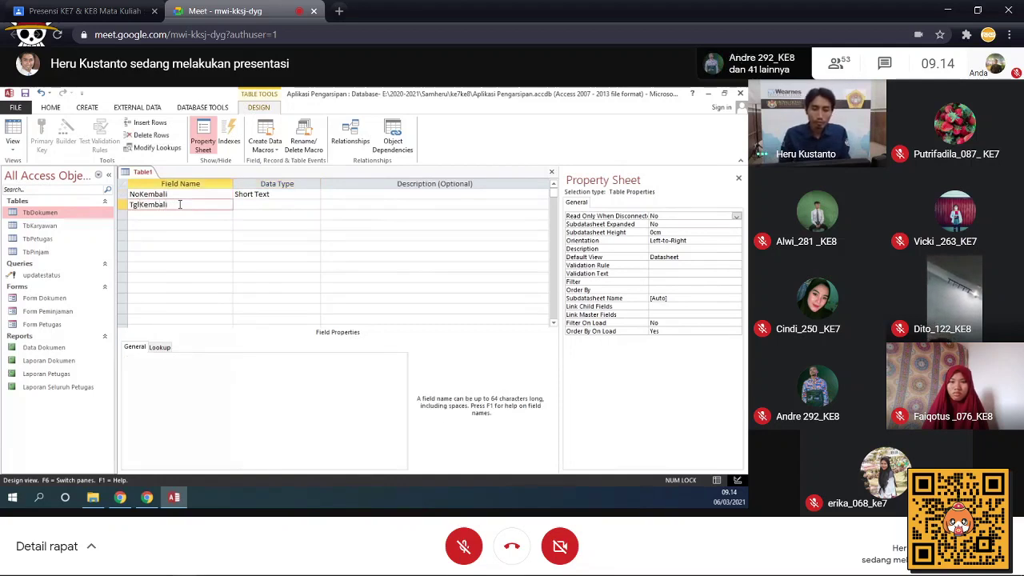
{"action": "left_click", "coordinate": [271, 195]}
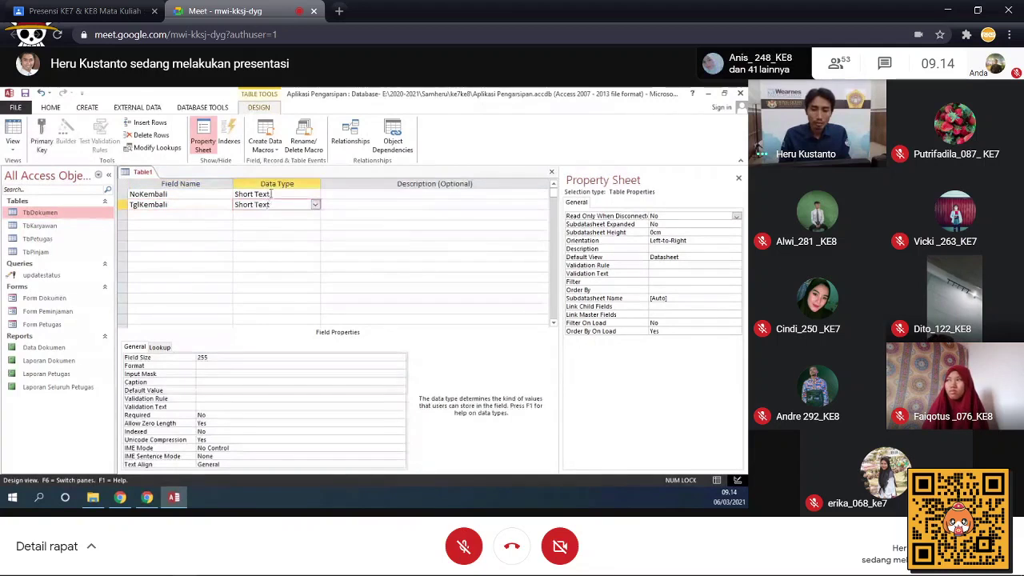
{"action": "left_click", "coordinate": [216, 382]}
{"action": "type", "text": "No"}
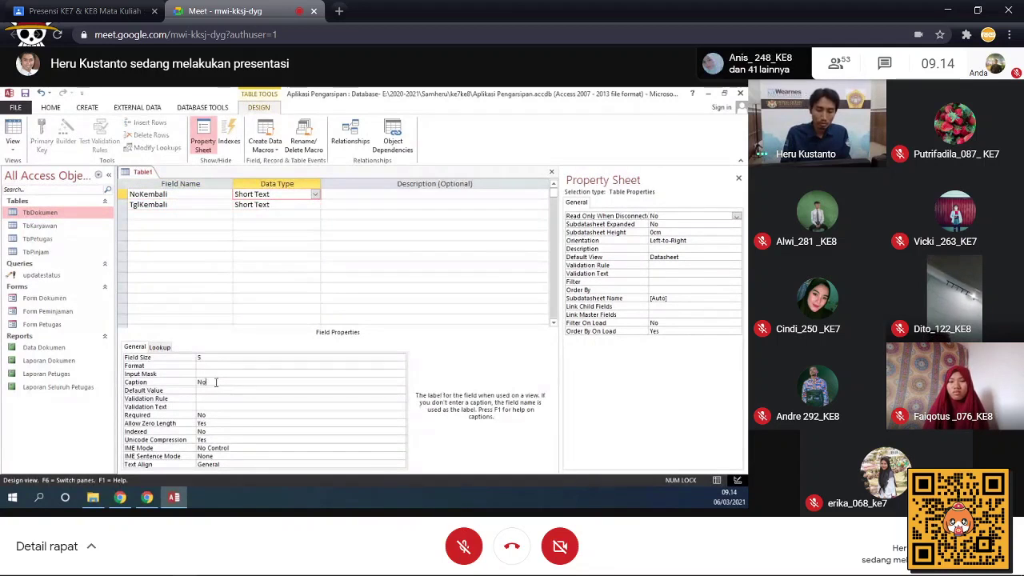
{"action": "type", "text": "mor K"}
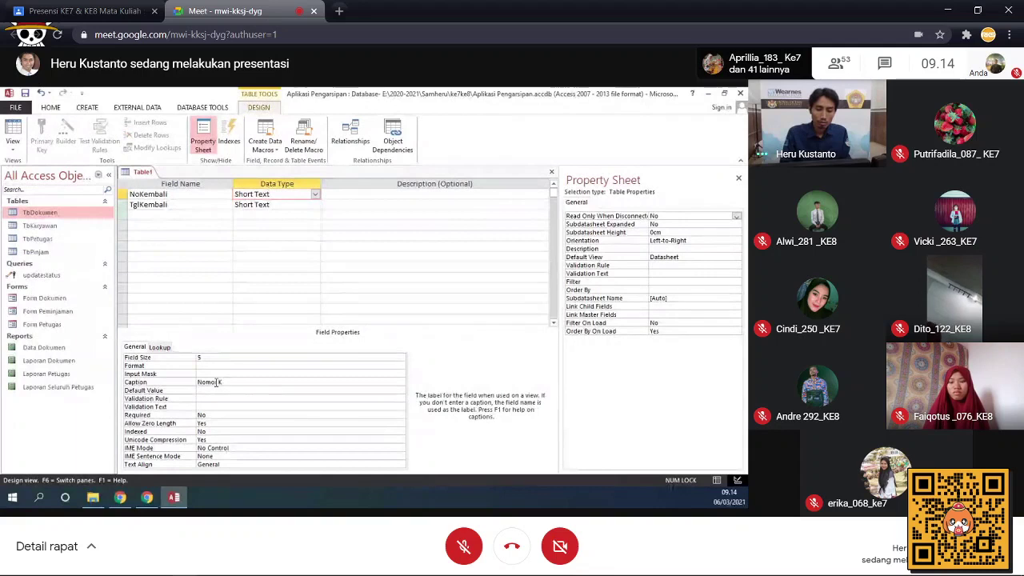
{"action": "type", "text": "embali"}
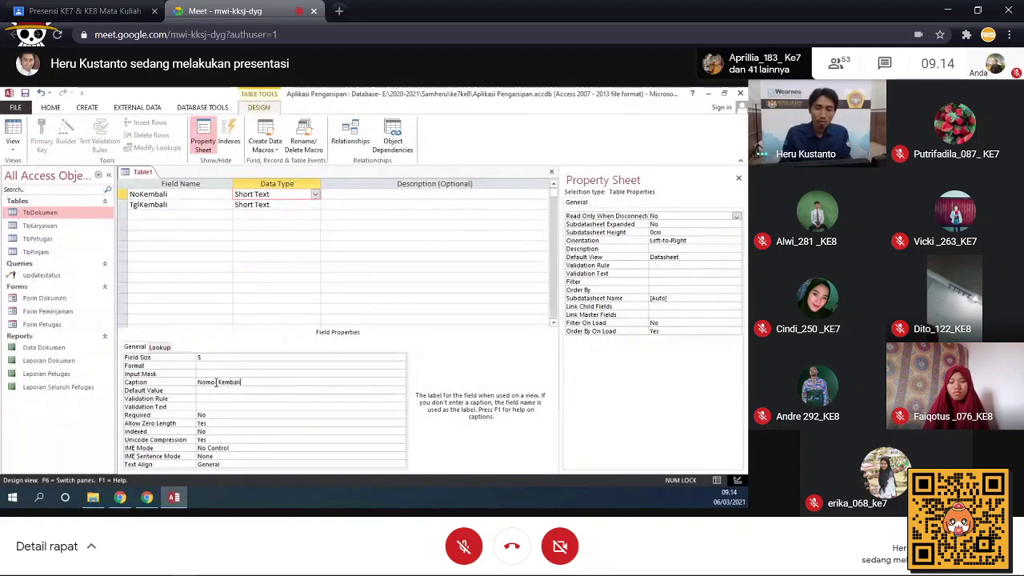
Step: Set the TglKembali field's data type to Date/Time with the format dd/mm/yyyy
{"action": "left_click", "coordinate": [283, 204]}
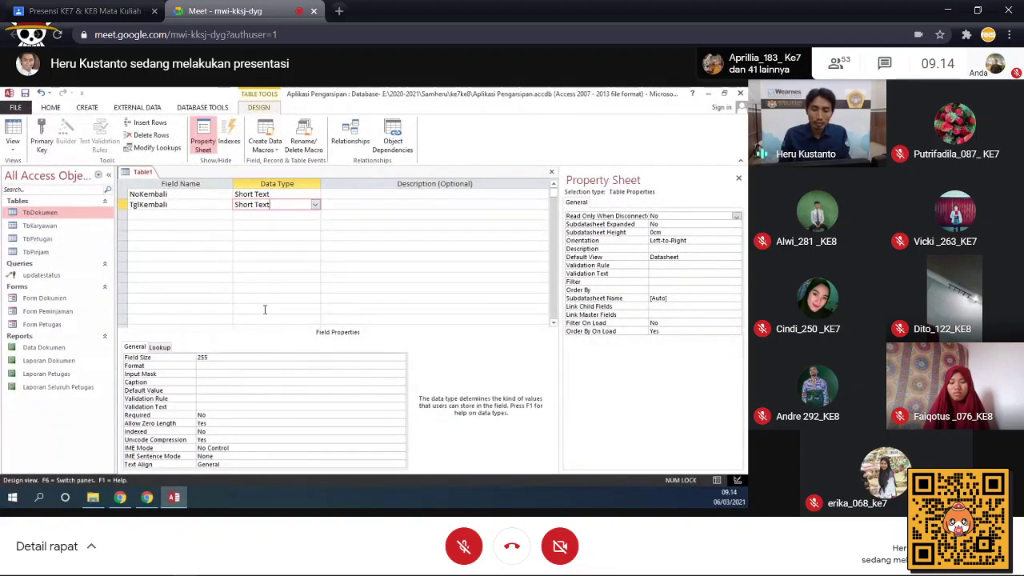
{"action": "left_click", "coordinate": [232, 357]}
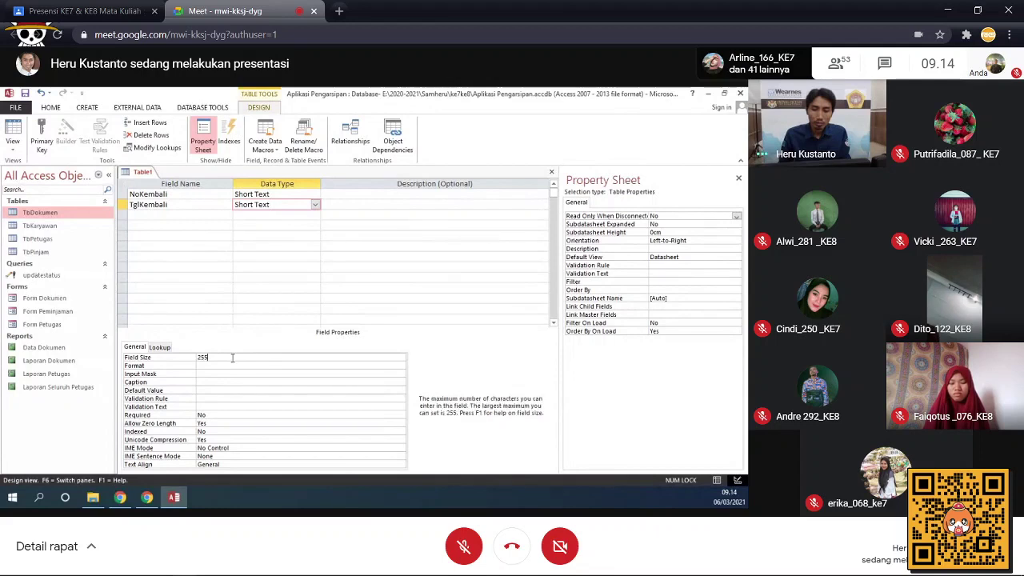
{"action": "left_click", "coordinate": [315, 205]}
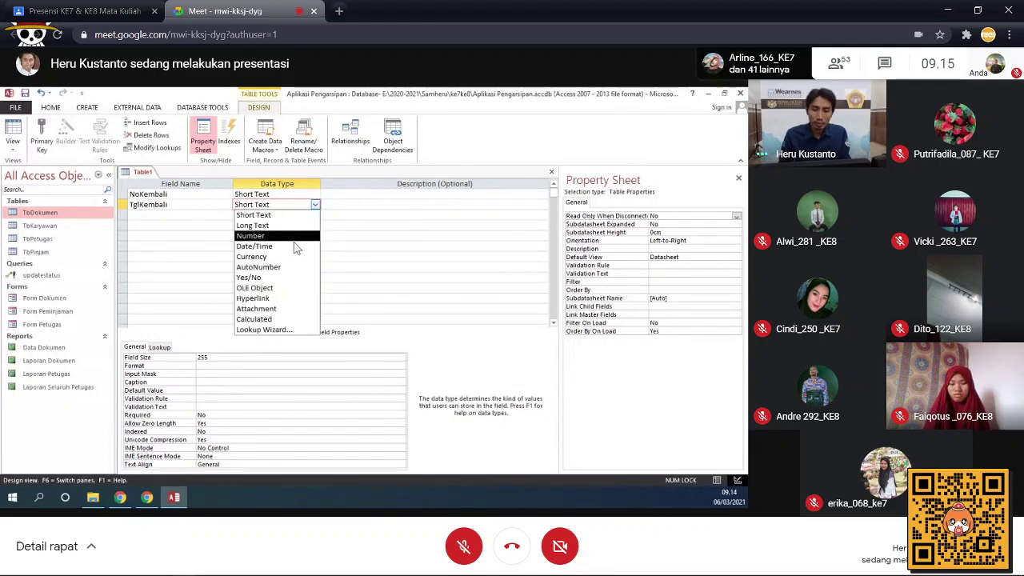
{"action": "left_click", "coordinate": [294, 244]}
{"action": "left_click", "coordinate": [232, 358]}
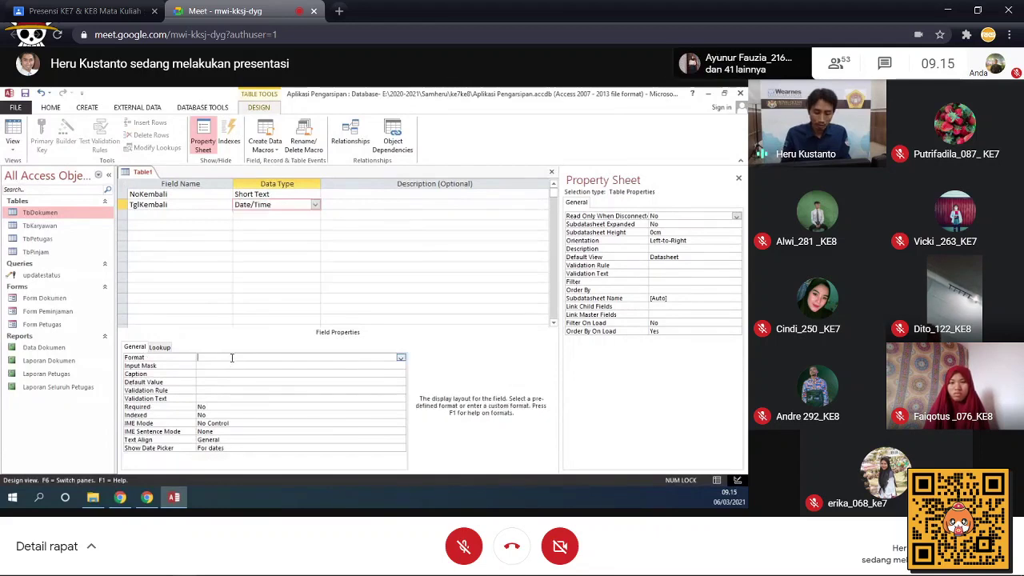
{"action": "type", "text": "dd/m"}
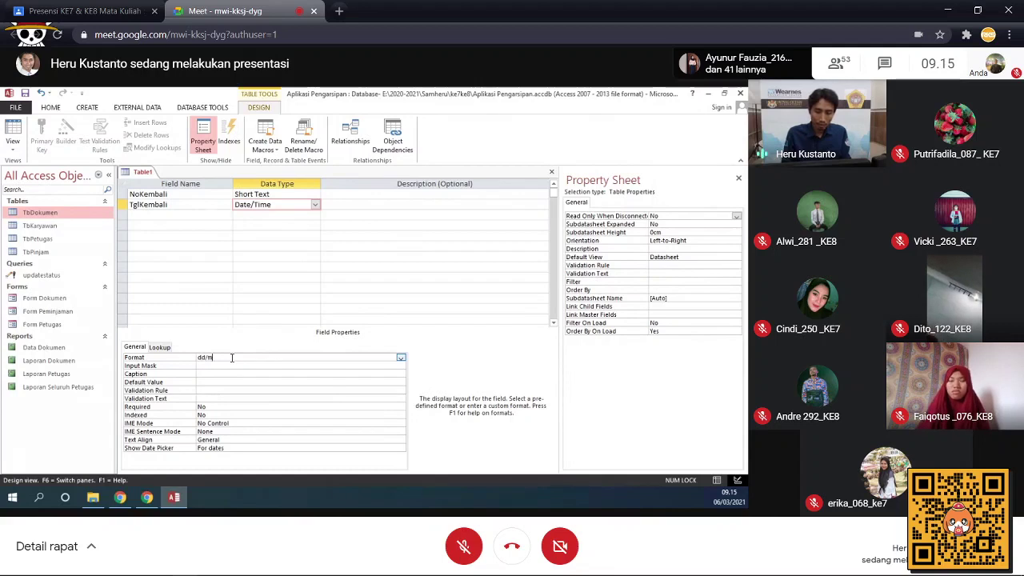
{"action": "type", "text": "m/yyyy"}
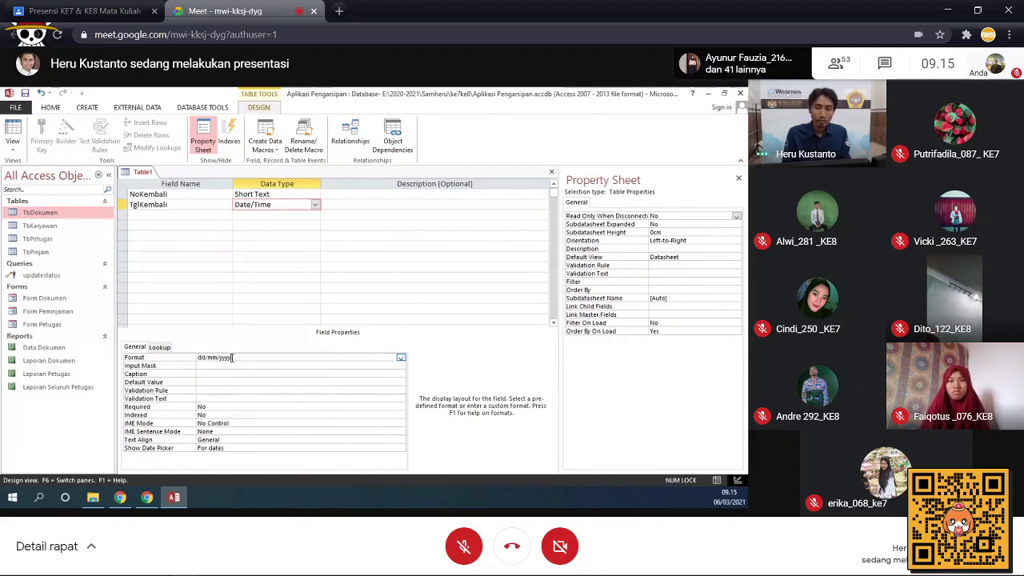
Step: Give the TglKembali field the caption "Tanggal Kembali"
{"action": "left_click", "coordinate": [222, 373]}
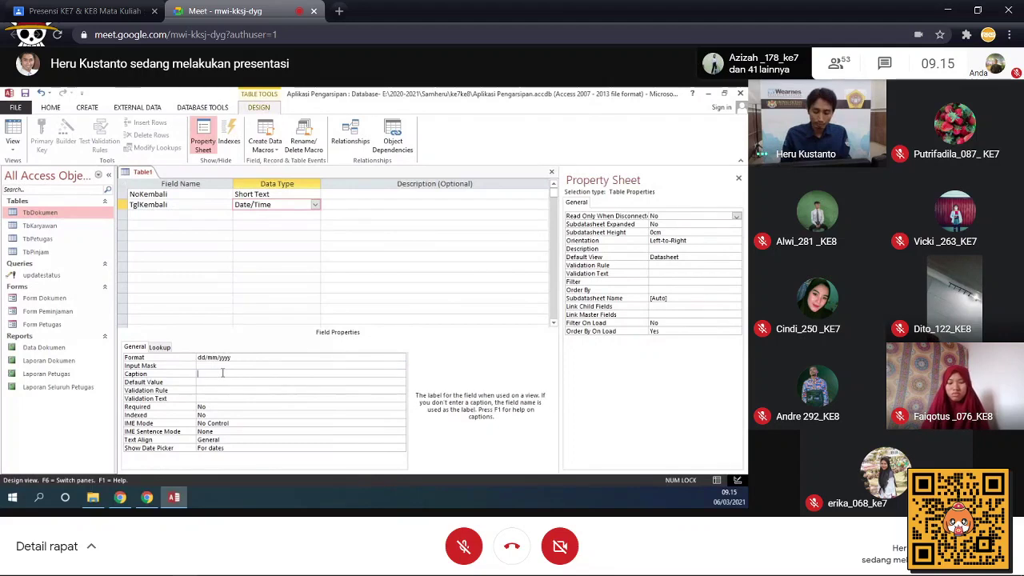
{"action": "type", "text": "Tanggal"}
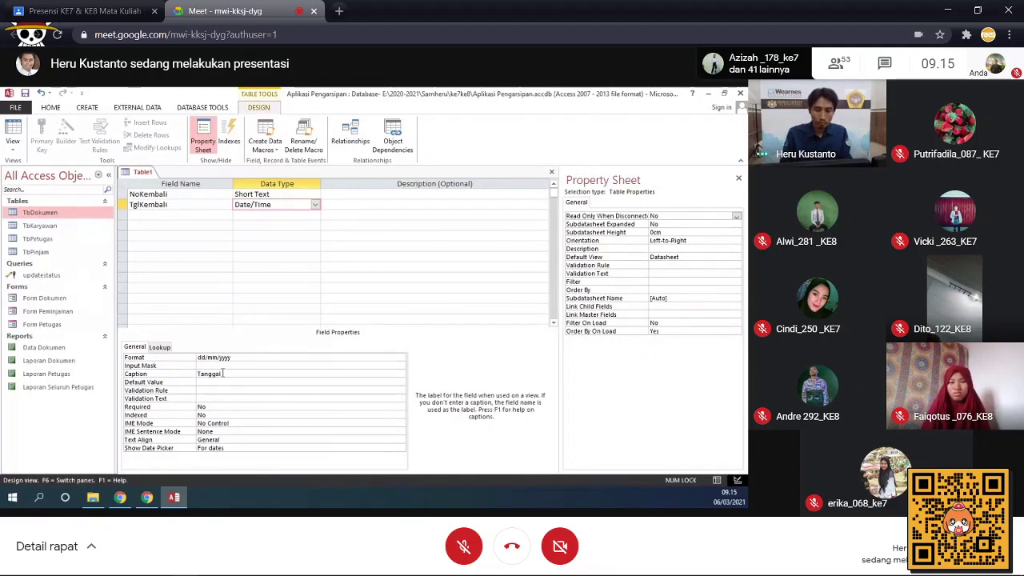
{"action": "type", "text": " Pengembalia"}
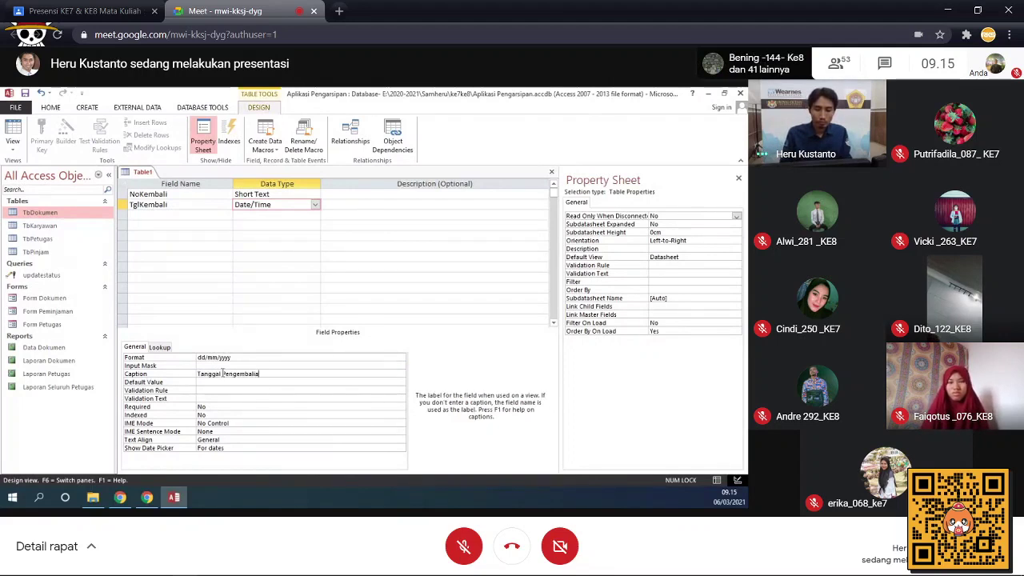
{"action": "key", "text": "BackSpace"}
{"action": "key", "text": "BackSpace"}
{"action": "key", "text": "BackSpace"}
{"action": "key", "text": "BackSpace"}
{"action": "key", "text": "BackSpace"}
{"action": "key", "text": "BackSpace"}
{"action": "key", "text": "BackSpace"}
{"action": "key", "text": "BackSpace"}
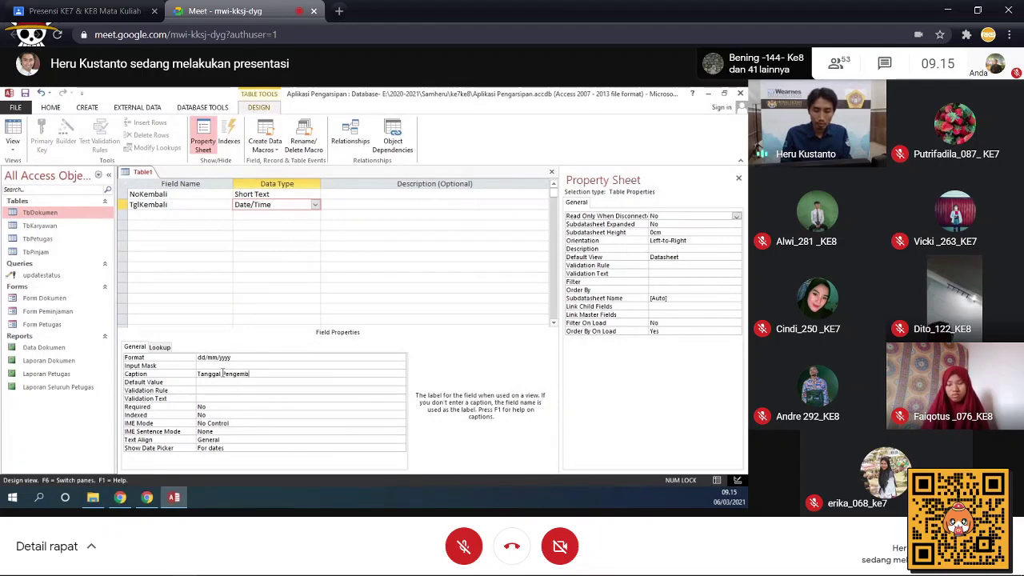
{"action": "type", "text": "Kemb"}
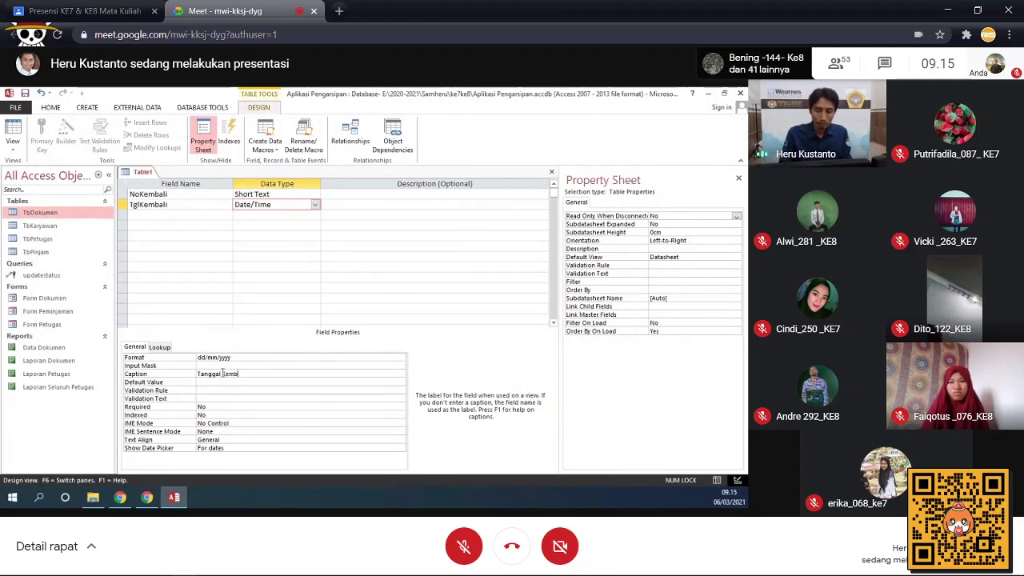
{"action": "type", "text": "ali"}
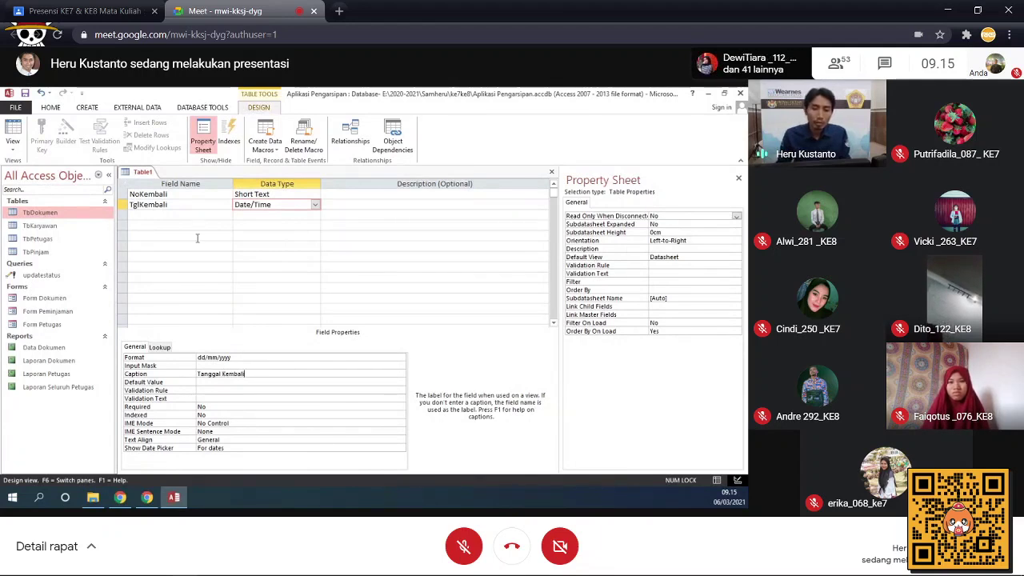
Step: Add a third field named IdPetugas to the table
{"action": "left_click", "coordinate": [199, 215]}
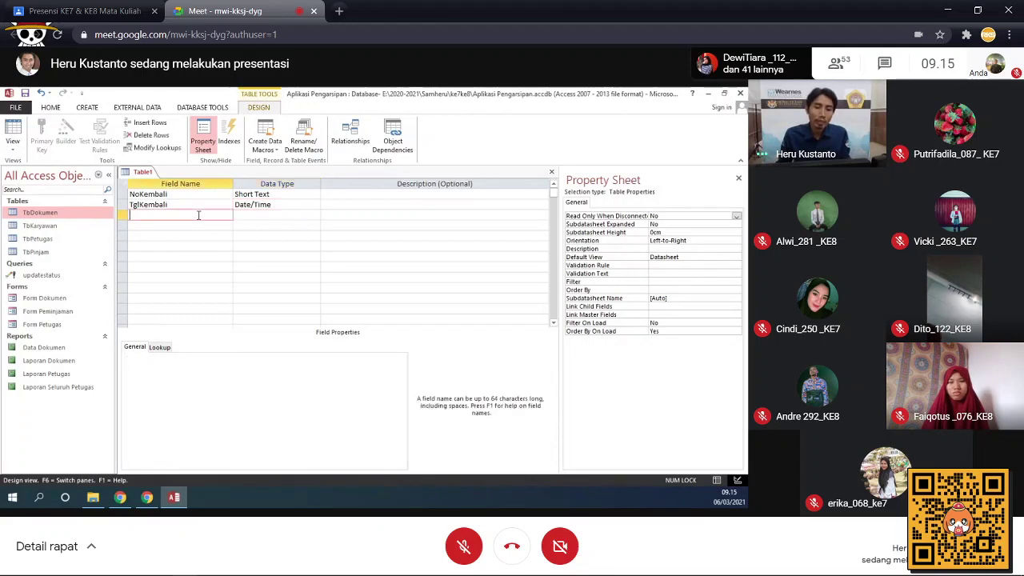
{"action": "type", "text": "Id"}
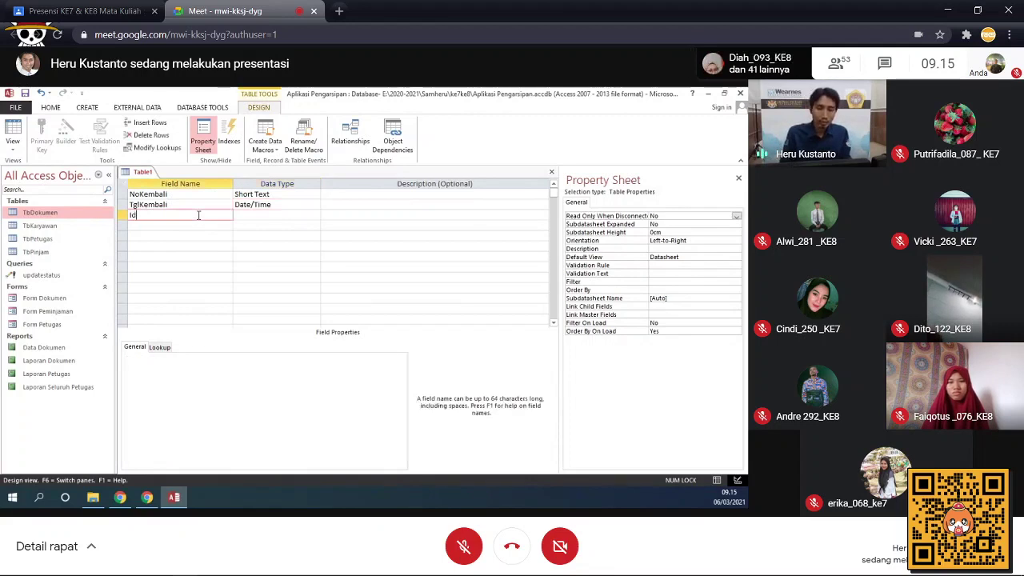
{"action": "type", "text": "Petugas"}
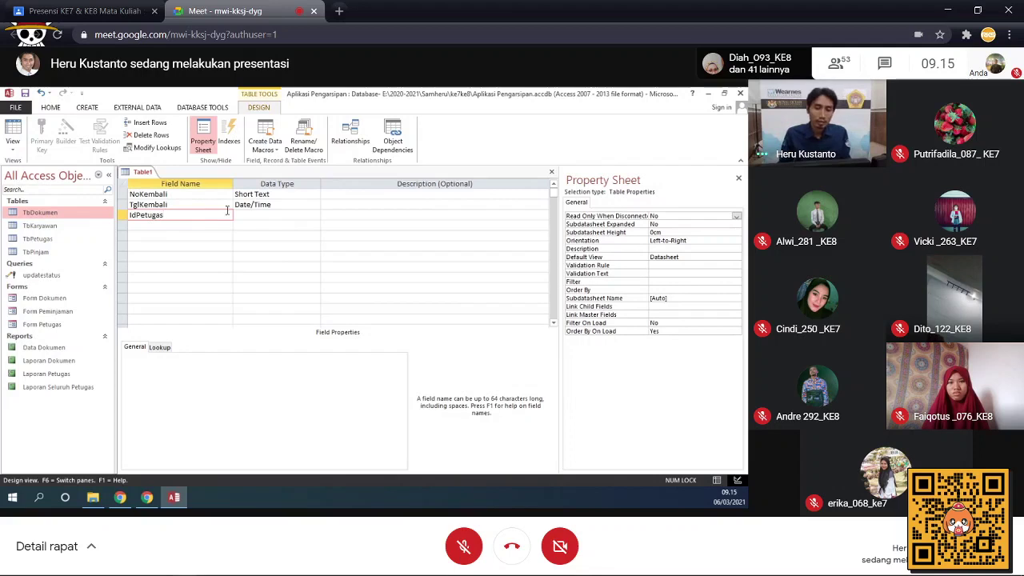
{"action": "left_click", "coordinate": [245, 215]}
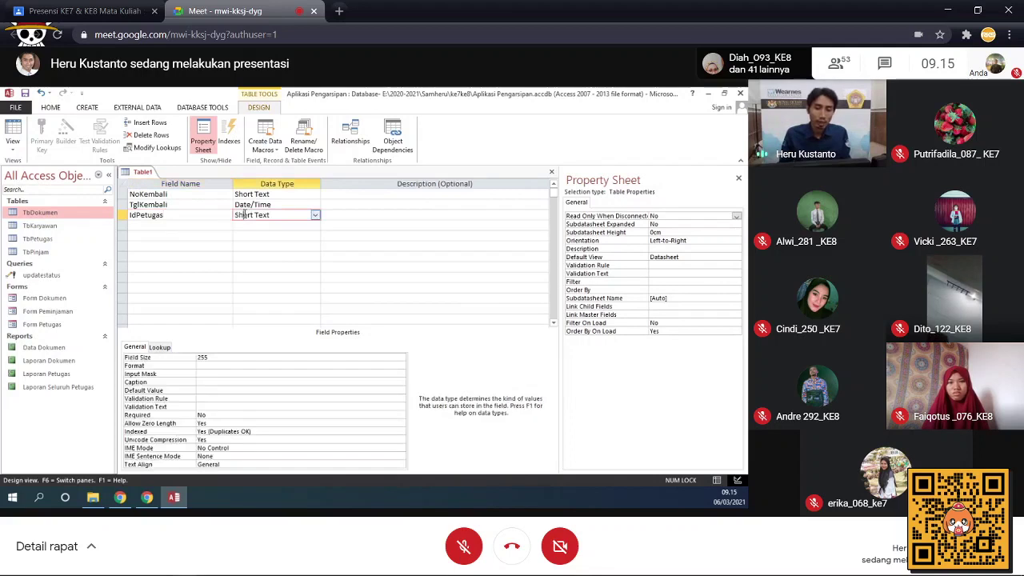
Step: Make IdPetugas a lookup field that takes its values from the IdPetugas and NamaPetugas fields of the TbPetugas table
{"action": "left_click", "coordinate": [316, 216]}
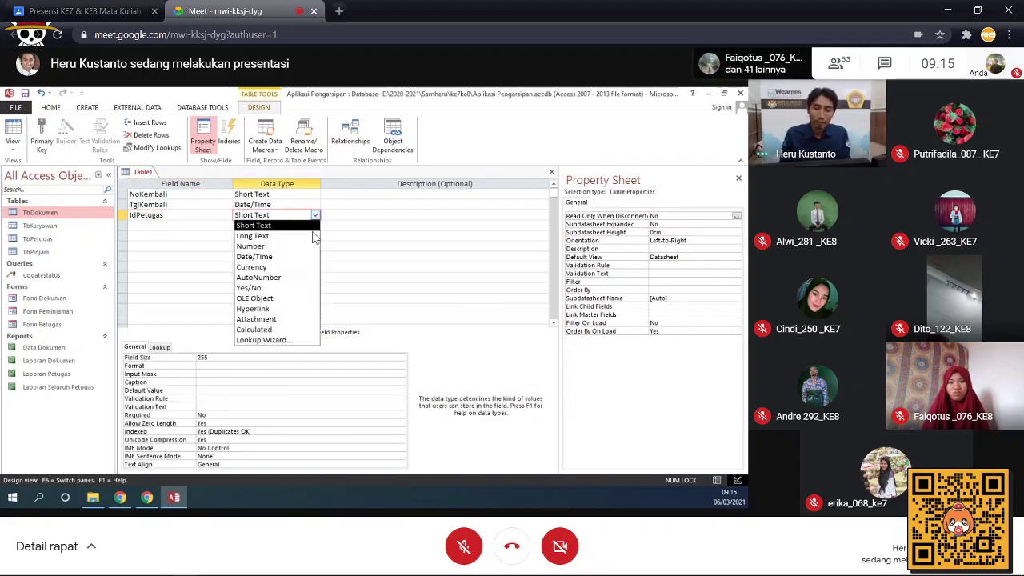
{"action": "left_click", "coordinate": [291, 340]}
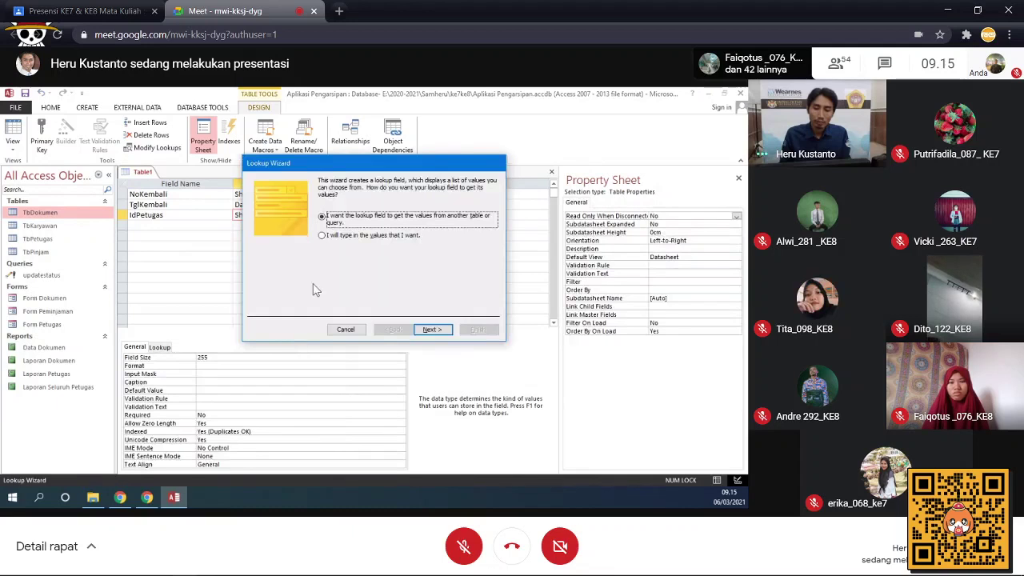
{"action": "left_click", "coordinate": [430, 330]}
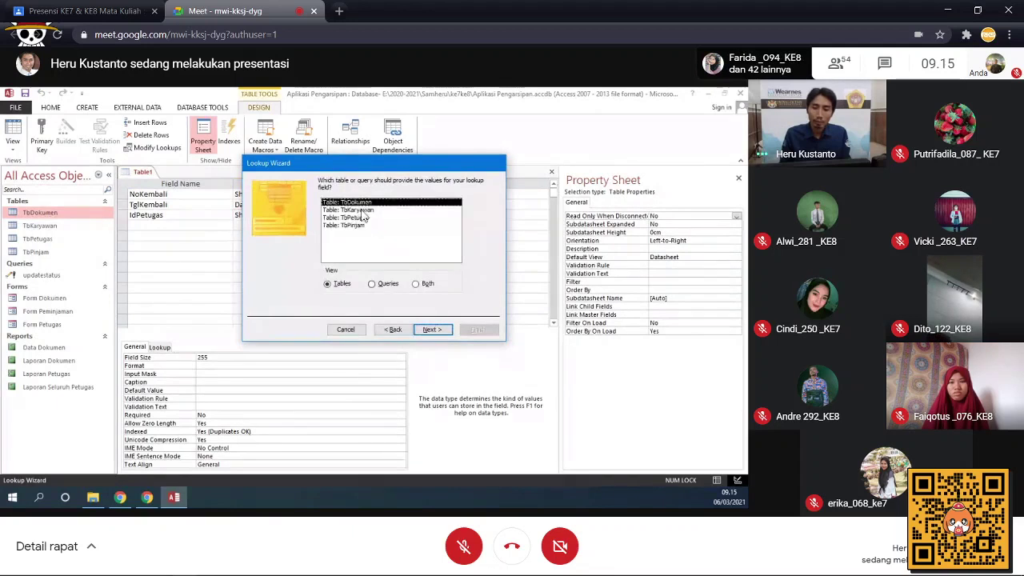
{"action": "left_click", "coordinate": [370, 217]}
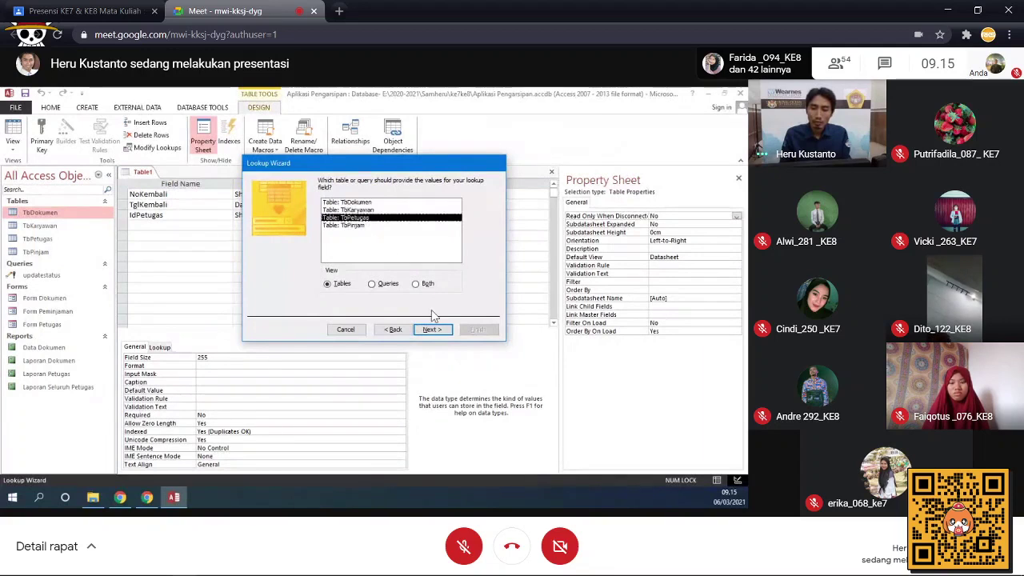
{"action": "left_click", "coordinate": [433, 330]}
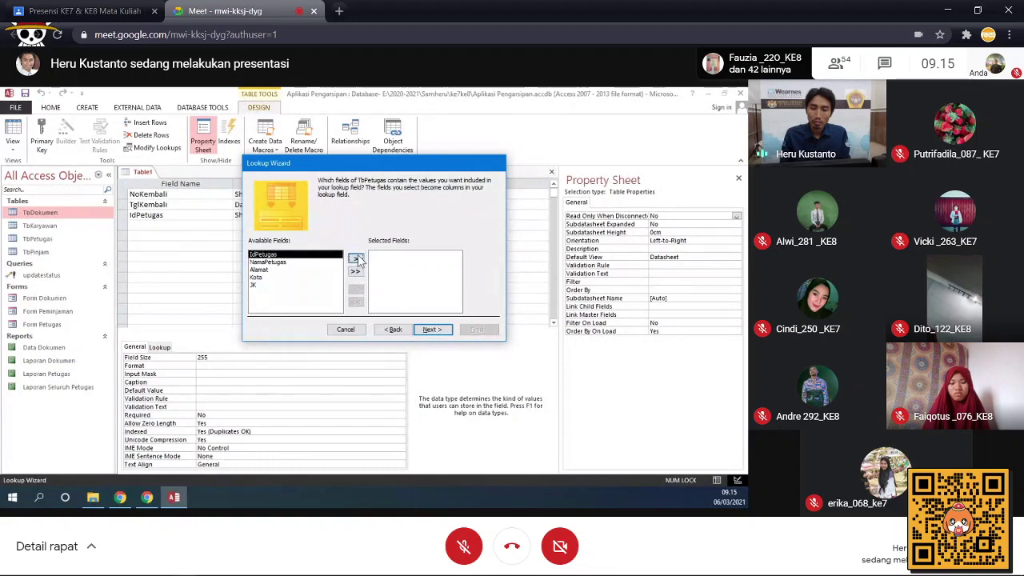
{"action": "left_click", "coordinate": [356, 259]}
{"action": "left_click", "coordinate": [356, 259]}
{"action": "left_click", "coordinate": [434, 328]}
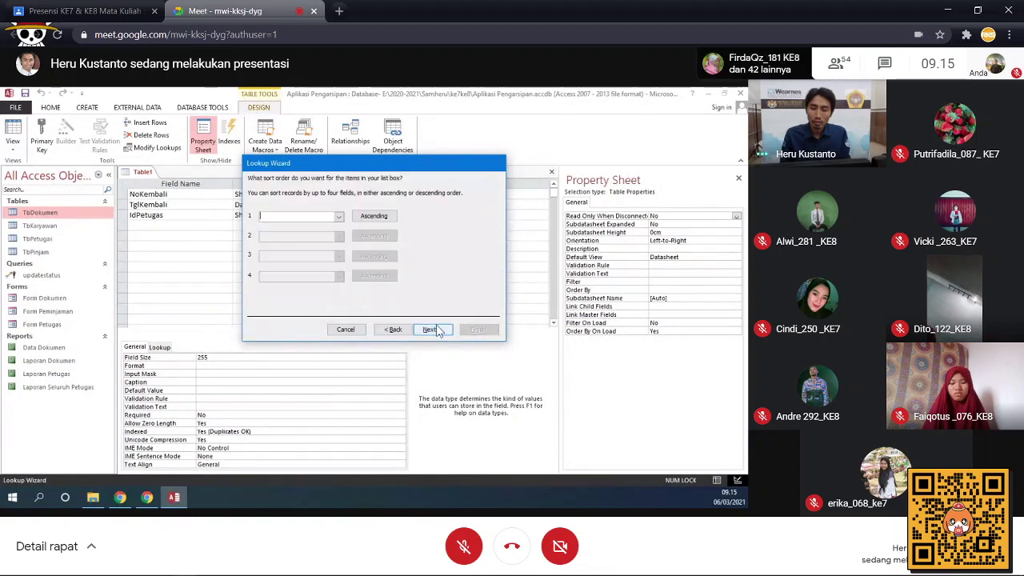
Step: Show the key column in the lookup, fit the column widths, store IdPetugas, and finish without saving the table
{"action": "left_click", "coordinate": [436, 328]}
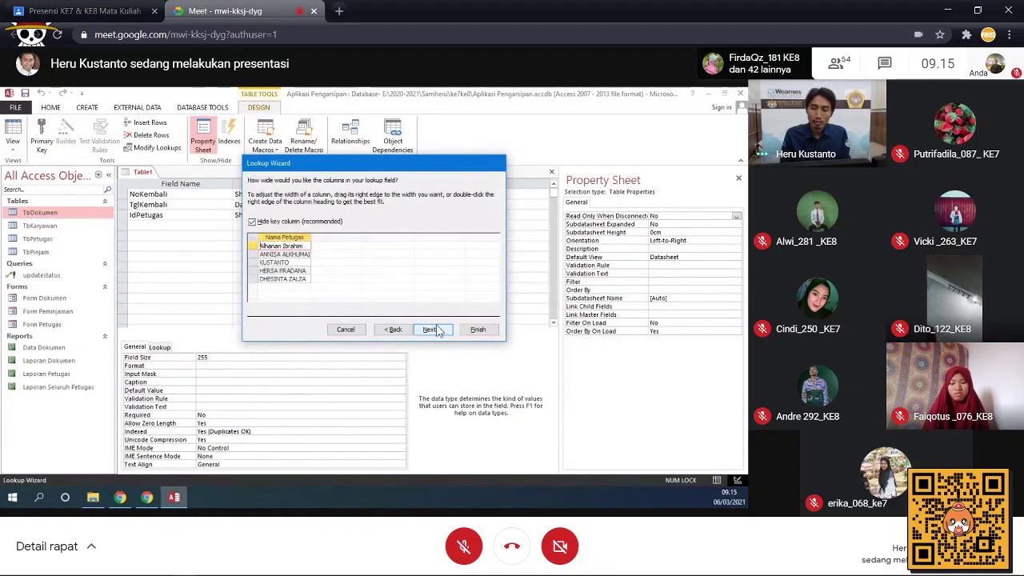
{"action": "left_click", "coordinate": [281, 223]}
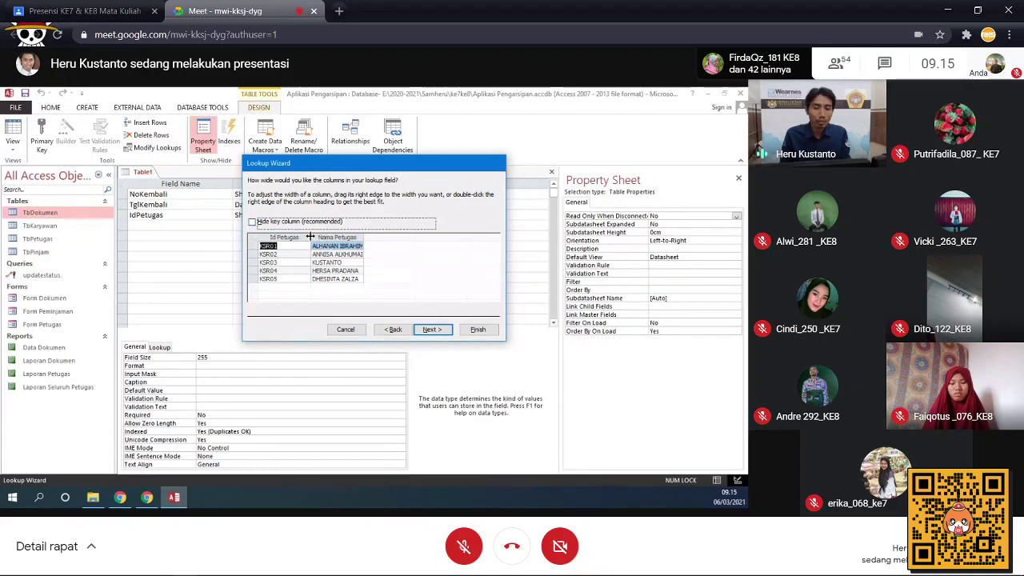
{"action": "double_click", "coordinate": [309, 237]}
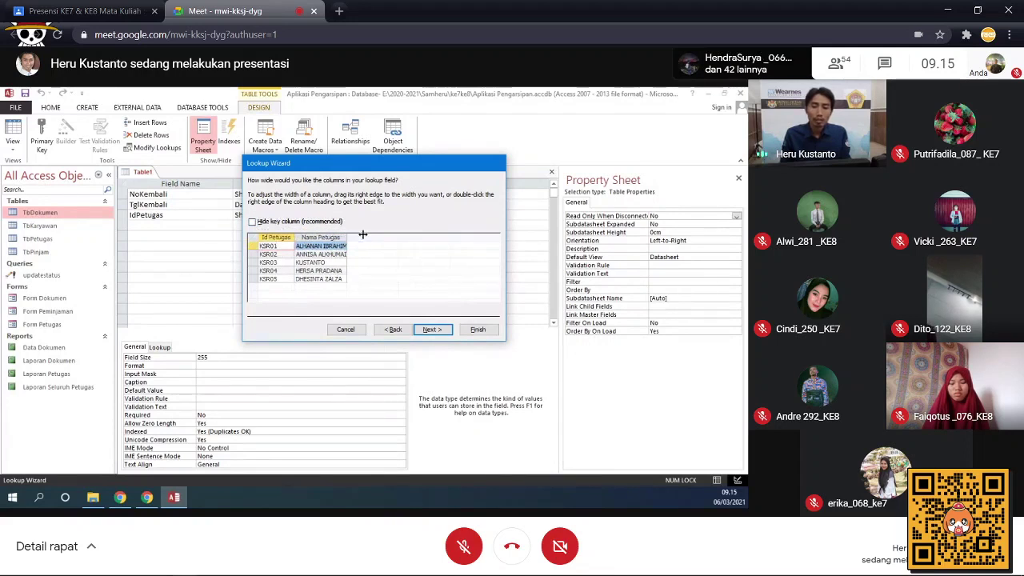
{"action": "left_click_drag", "start_coordinate": [362, 234], "coordinate": [377, 235]}
{"action": "left_click", "coordinate": [439, 330]}
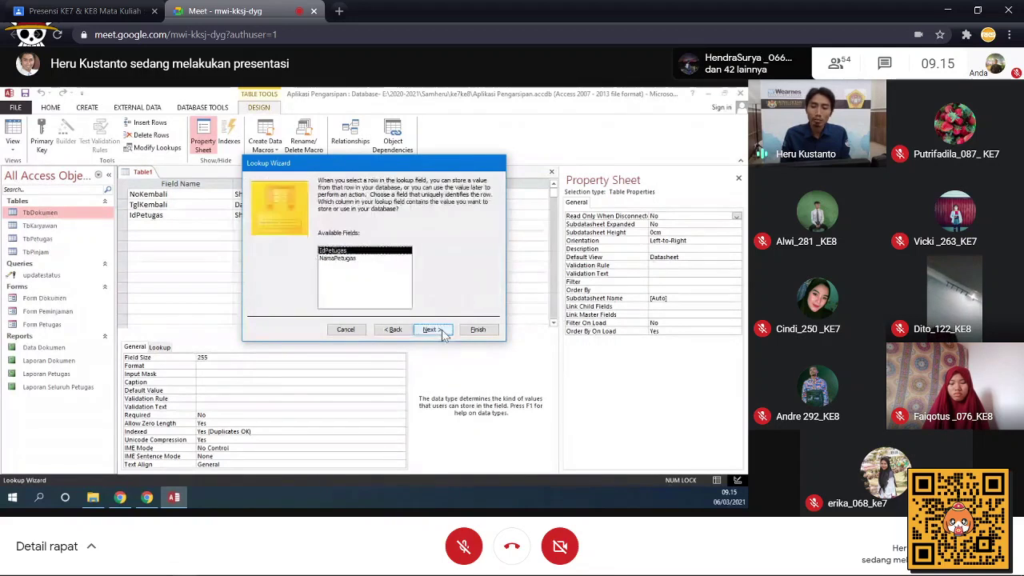
{"action": "left_click", "coordinate": [434, 329]}
{"action": "left_click", "coordinate": [475, 329]}
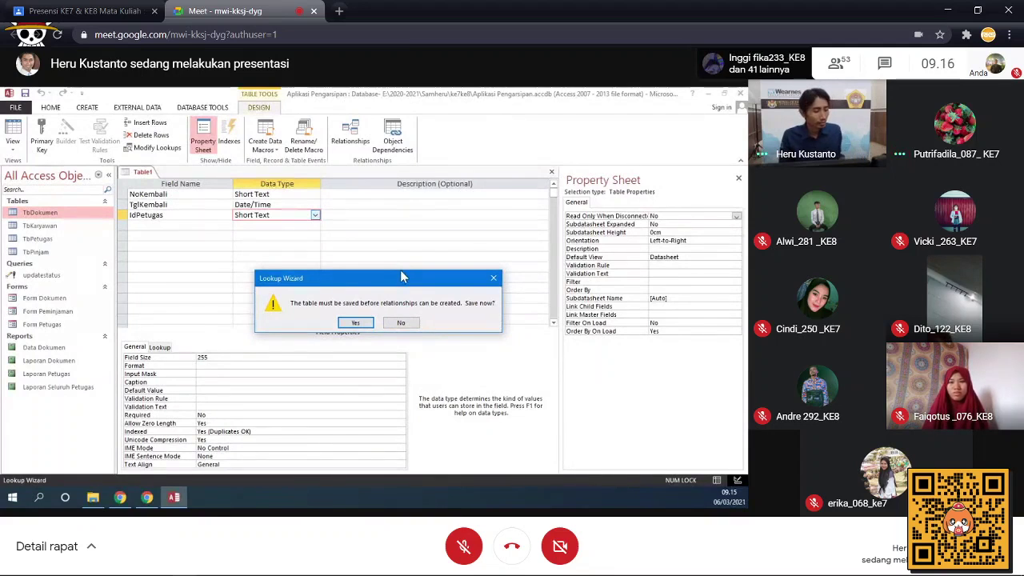
{"action": "left_click", "coordinate": [397, 323]}
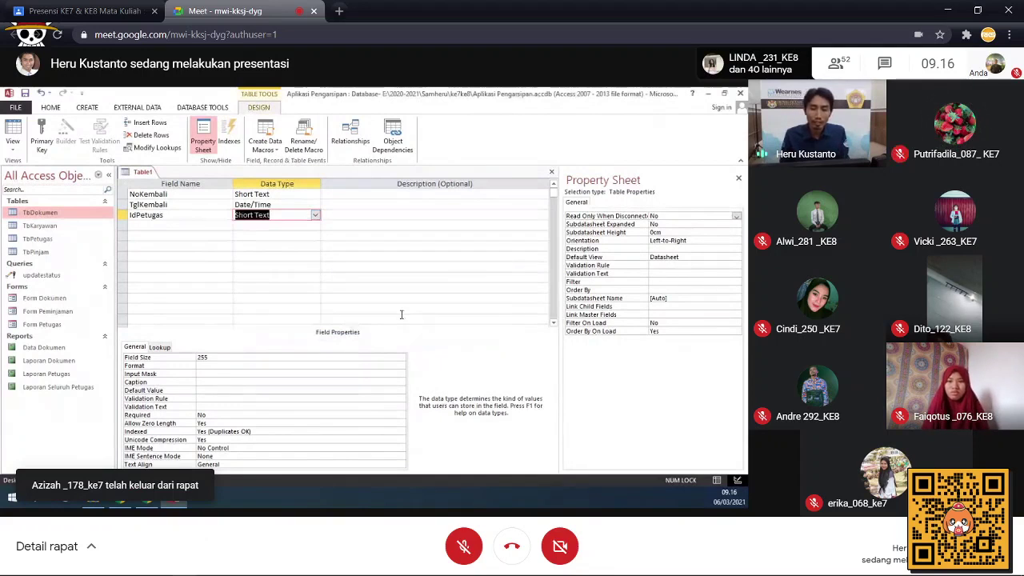
Step: Examine the field names in the TbPinjam table's design, then close it and save its layout
{"action": "left_click", "coordinate": [205, 226]}
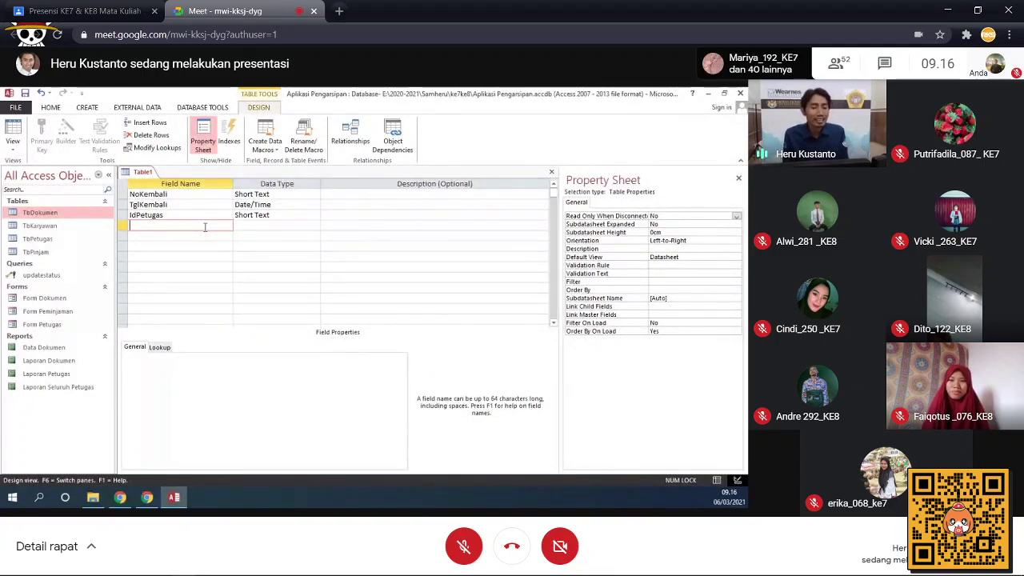
{"action": "double_click", "coordinate": [26, 253]}
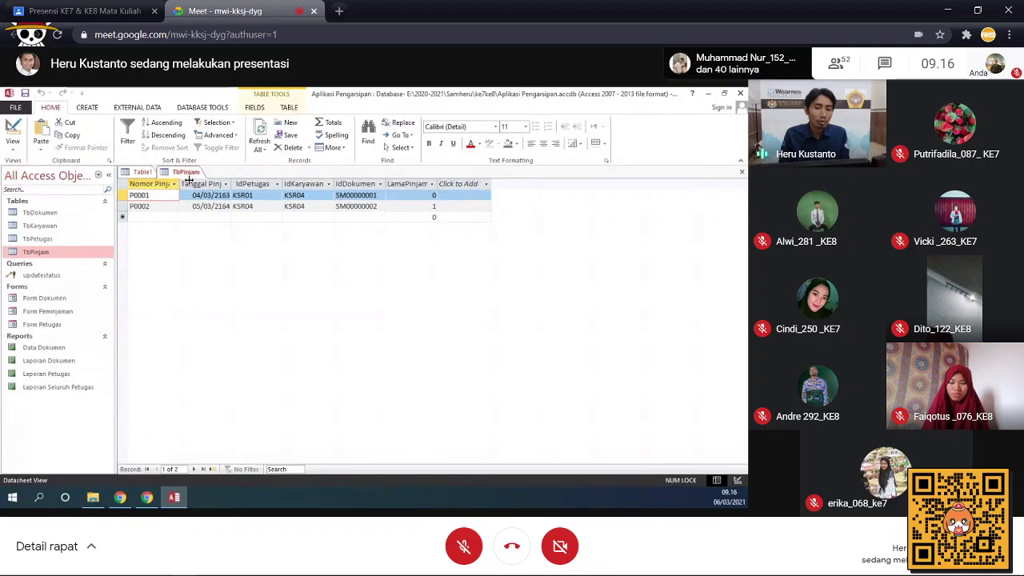
{"action": "left_click", "coordinate": [13, 132]}
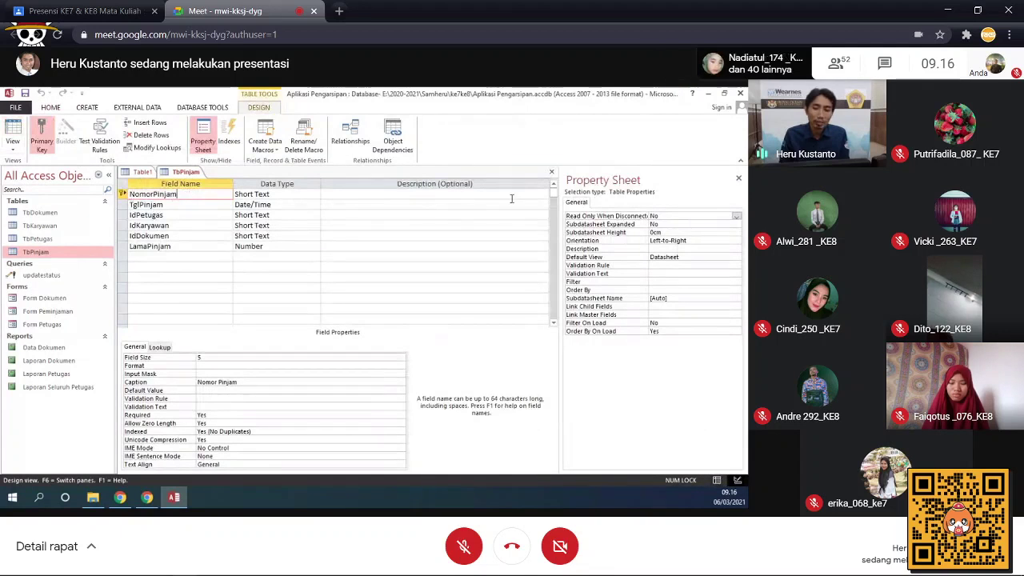
{"action": "left_click", "coordinate": [551, 171]}
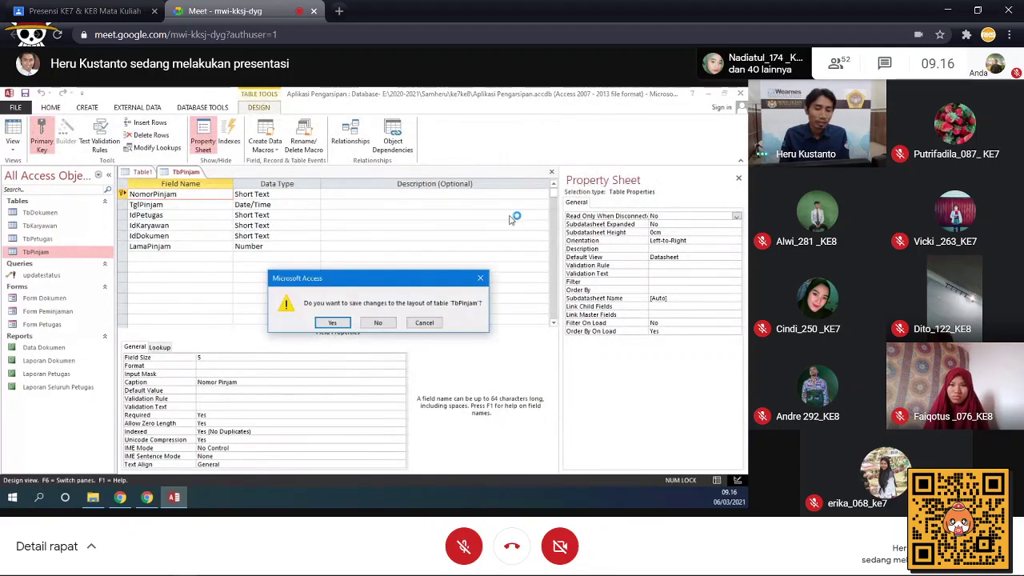
{"action": "left_click", "coordinate": [332, 323]}
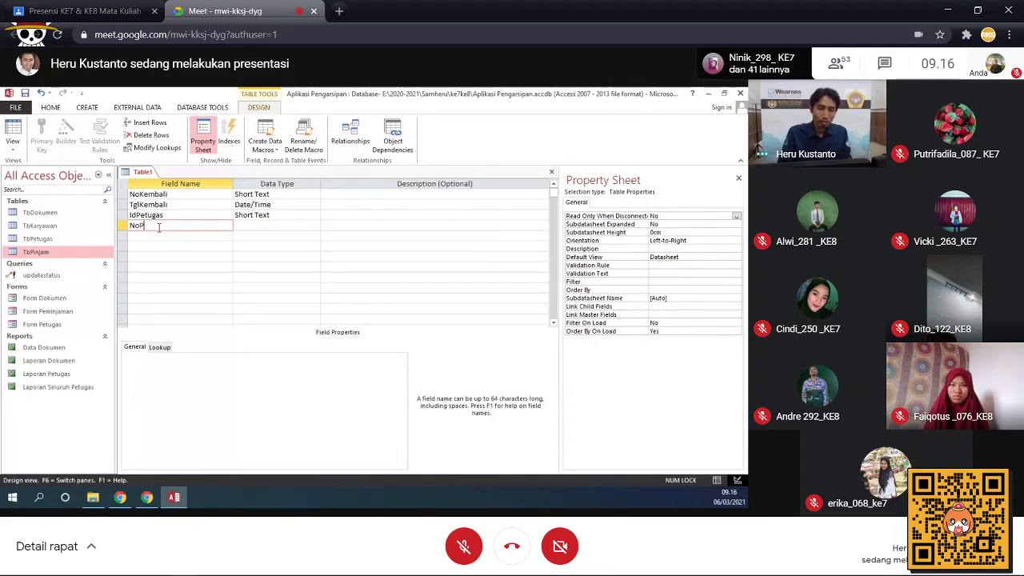
Step: Add a fourth field named NoPinjam and base its lookup on the TbPinjam table
{"action": "type", "text": "m"}
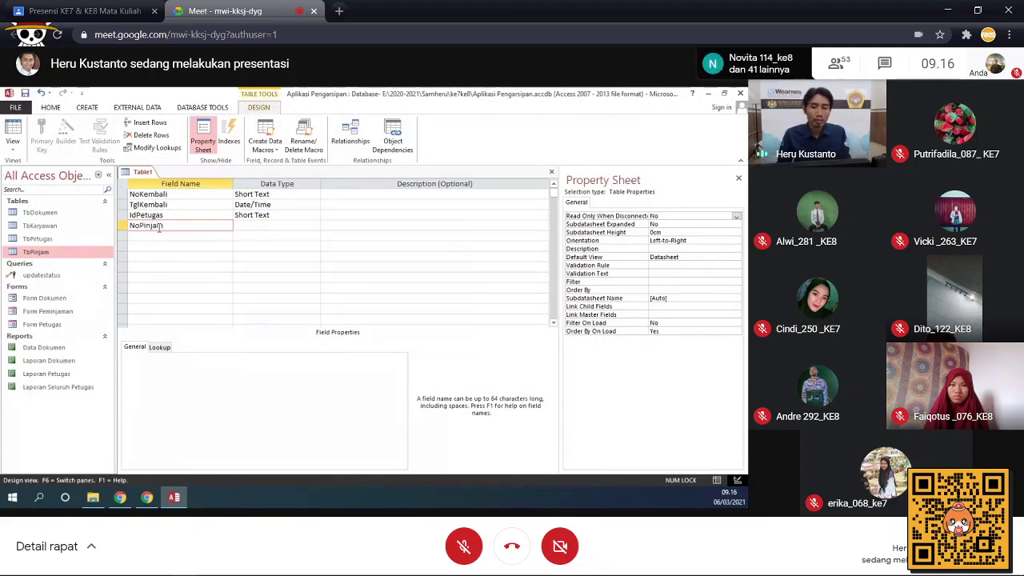
{"action": "left_click", "coordinate": [280, 226]}
{"action": "left_click", "coordinate": [316, 226]}
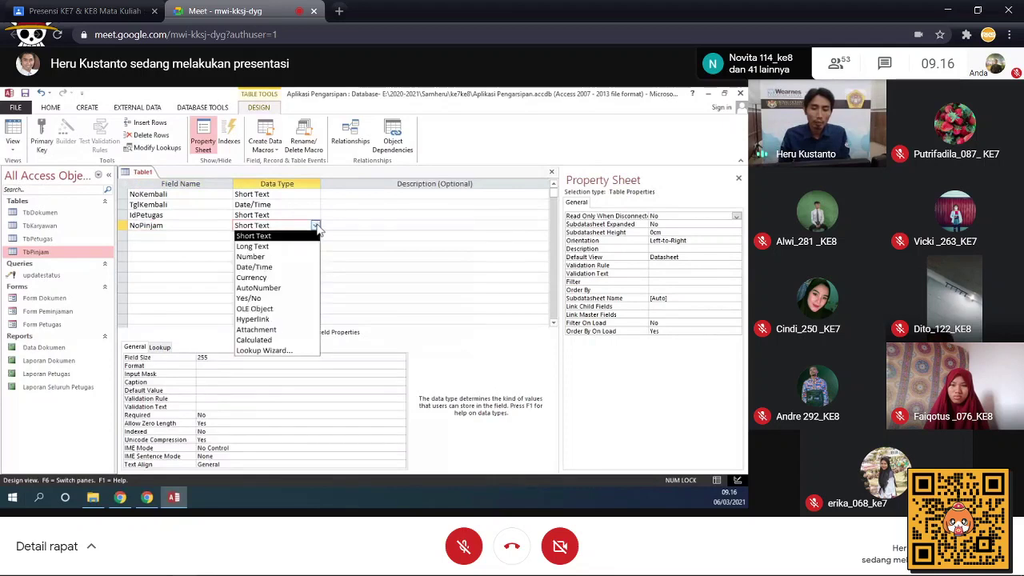
{"action": "left_click", "coordinate": [272, 350]}
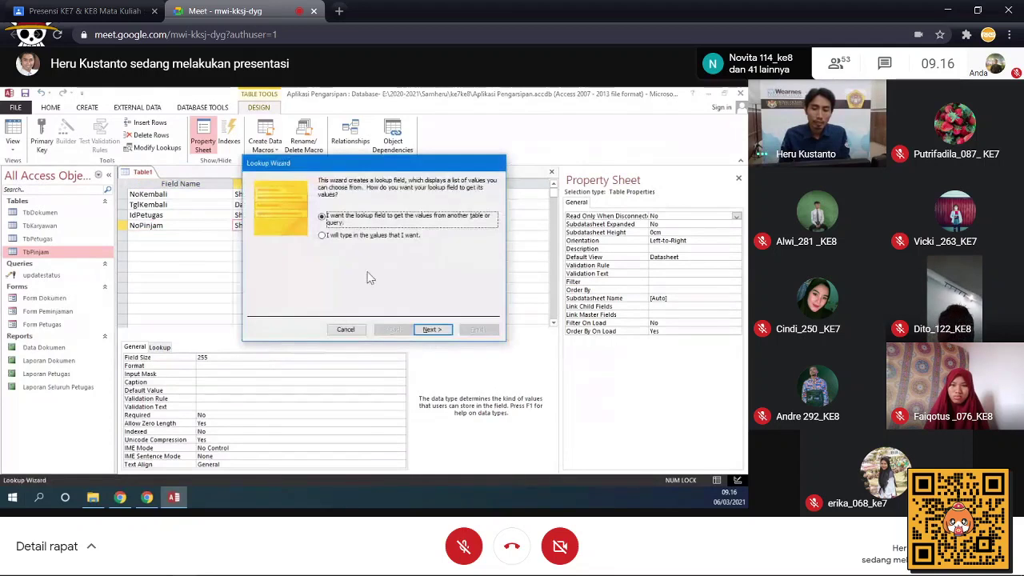
{"action": "left_click", "coordinate": [430, 331]}
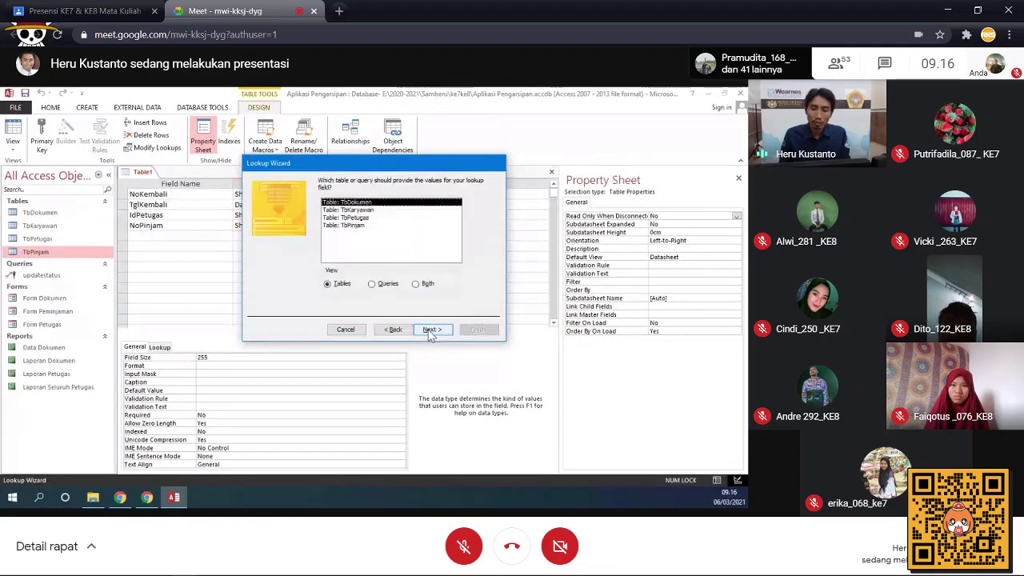
{"action": "left_click", "coordinate": [366, 225]}
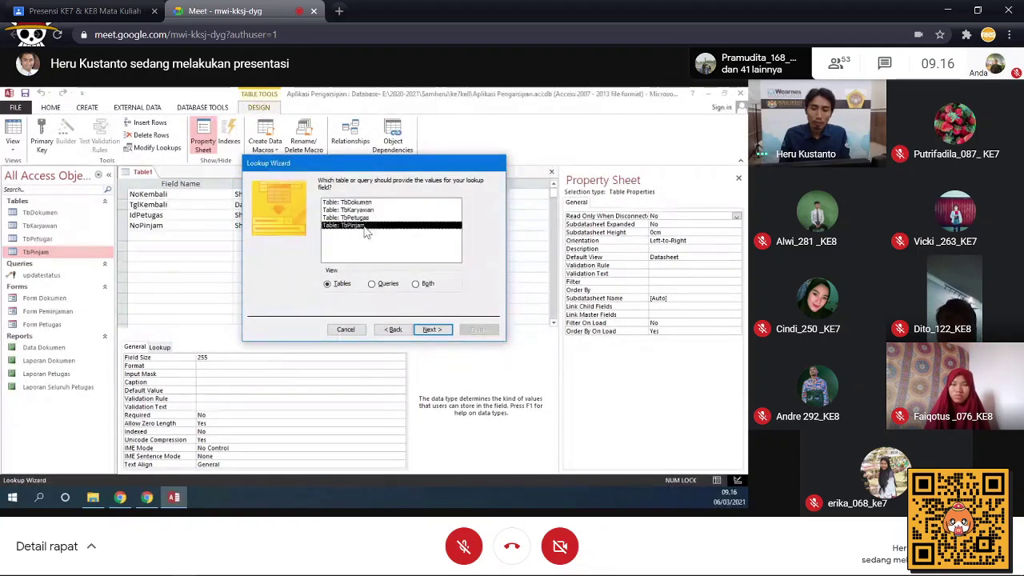
{"action": "left_click", "coordinate": [430, 329]}
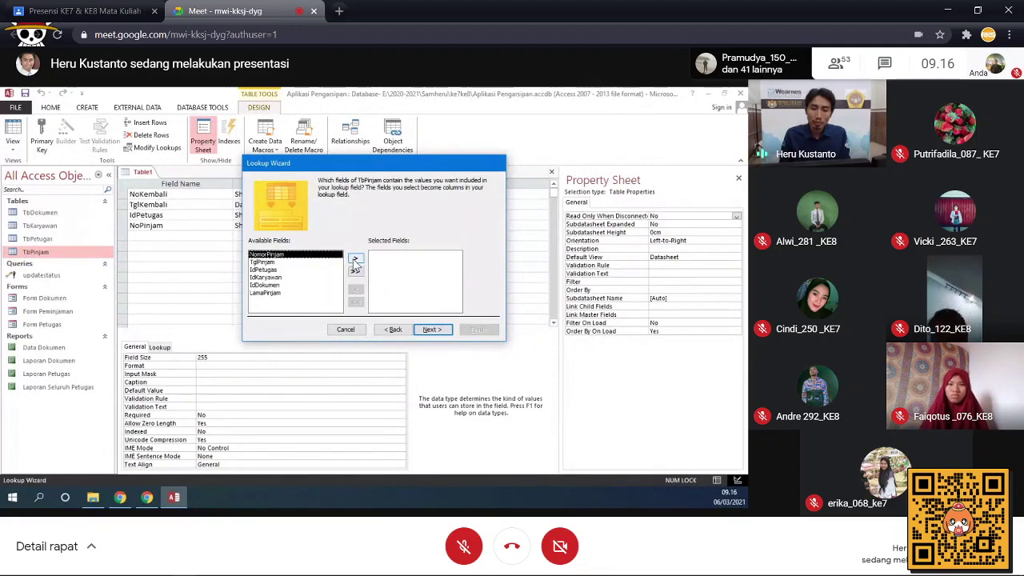
Step: Use NomorPinjam as the only lookup column without sorting, and finish the lookup without saving the table
{"action": "left_click", "coordinate": [356, 259]}
{"action": "left_click", "coordinate": [431, 329]}
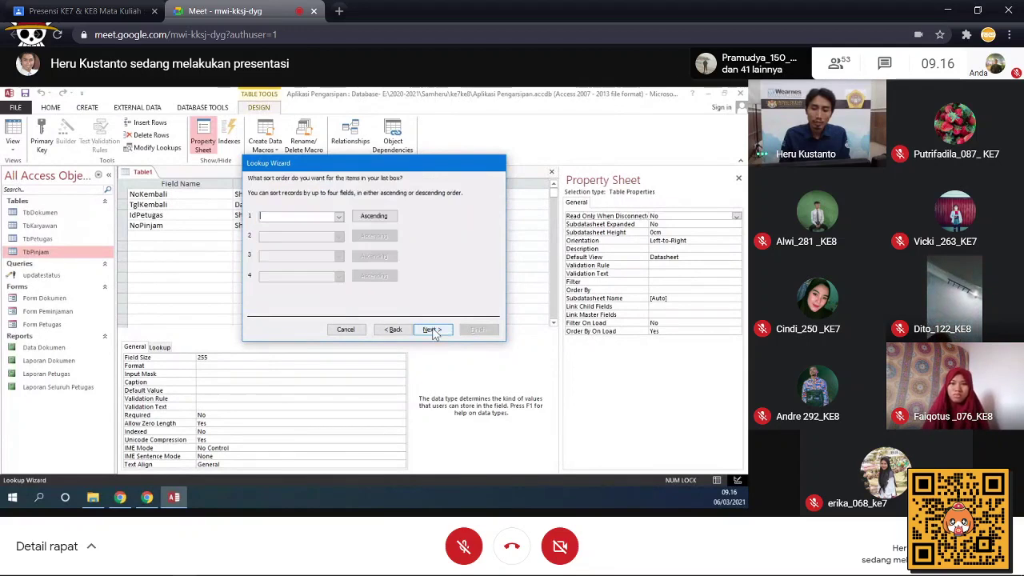
{"action": "left_click", "coordinate": [430, 330]}
{"action": "left_click", "coordinate": [430, 329]}
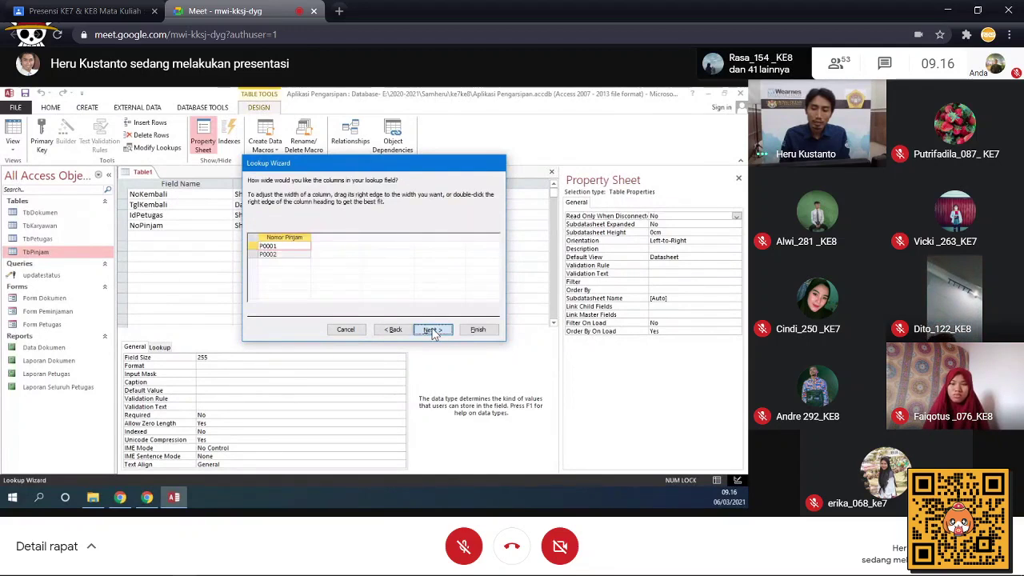
{"action": "left_click", "coordinate": [477, 329]}
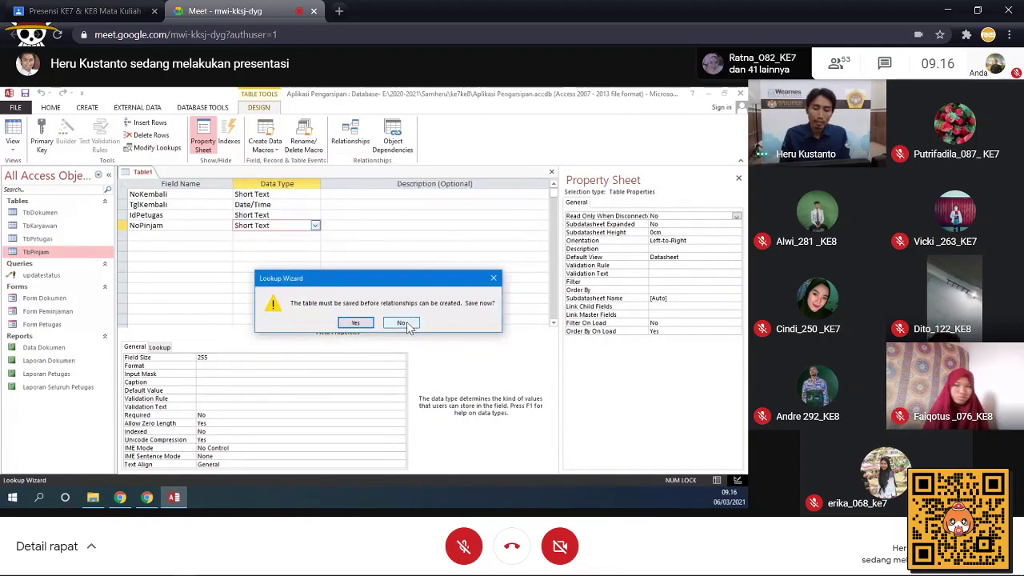
{"action": "left_click", "coordinate": [405, 323]}
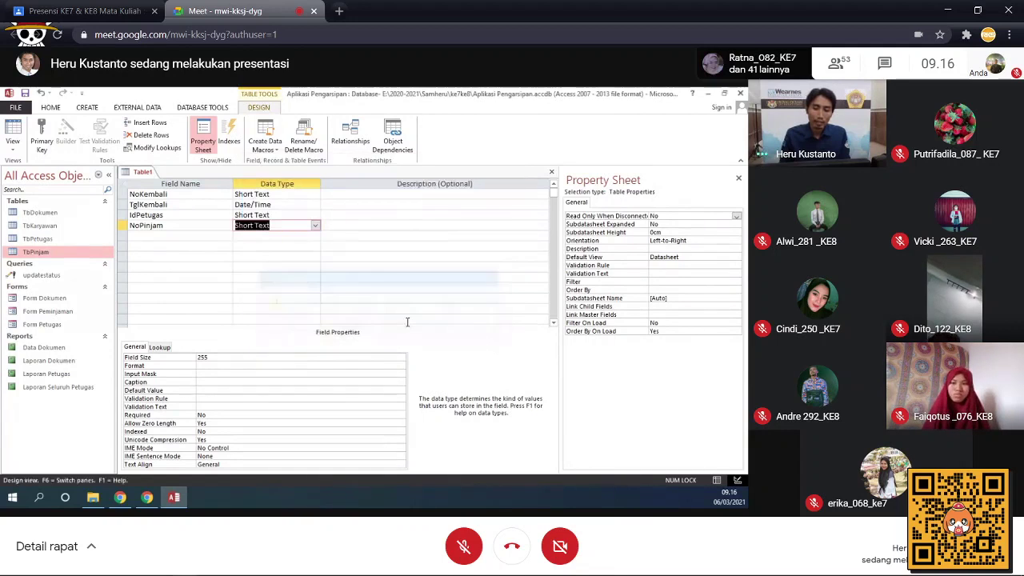
Step: Save the table as TbKembali with NoKembali as its primary key
{"action": "left_click", "coordinate": [187, 195]}
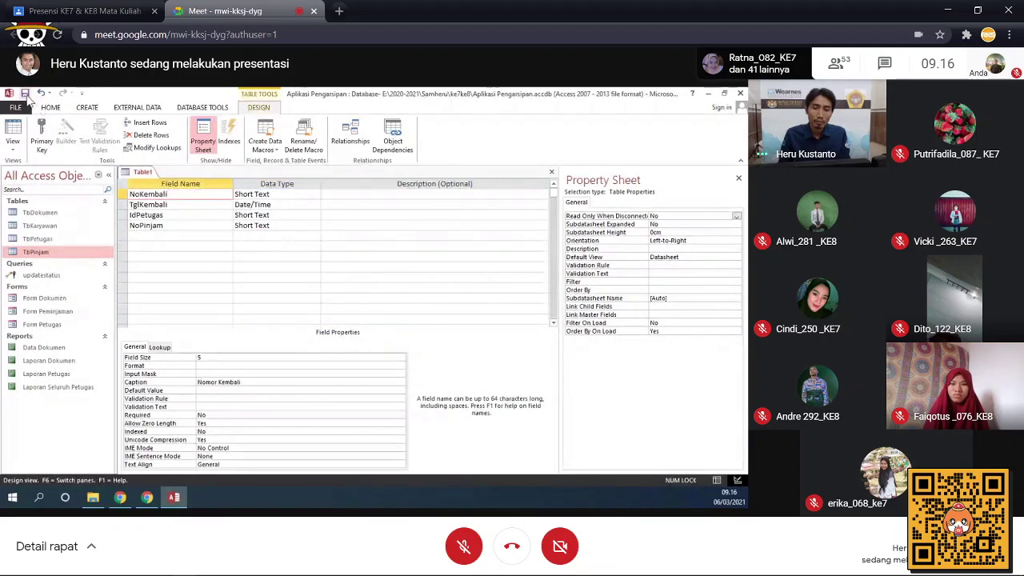
{"action": "left_click", "coordinate": [25, 93]}
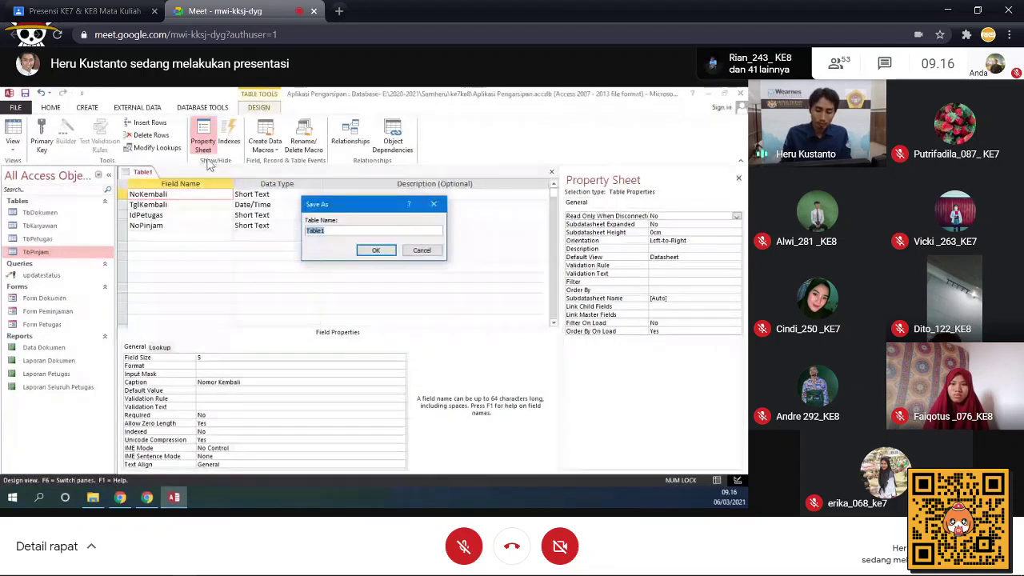
{"action": "type", "text": "Tb"}
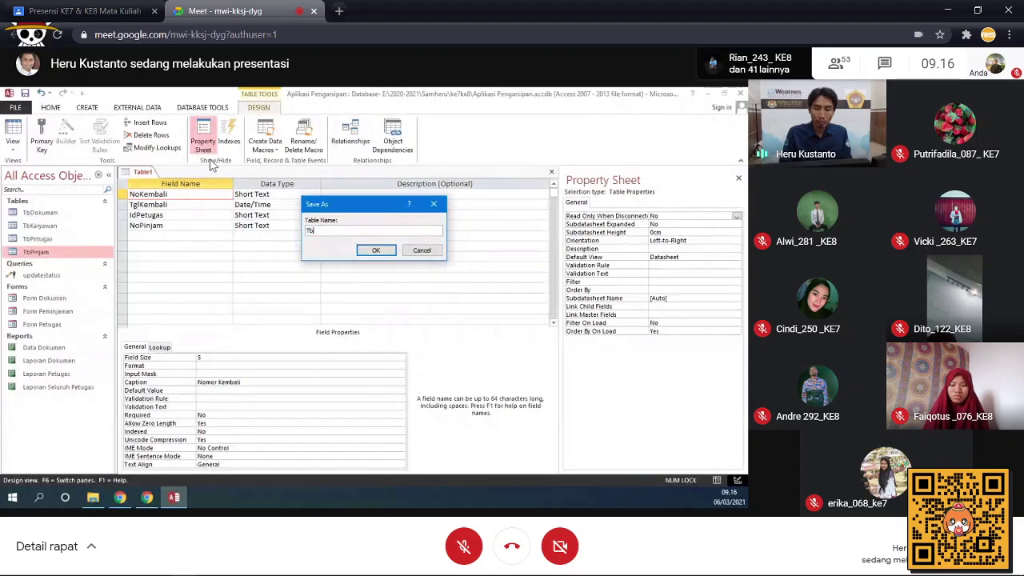
{"action": "type", "text": "Kembali"}
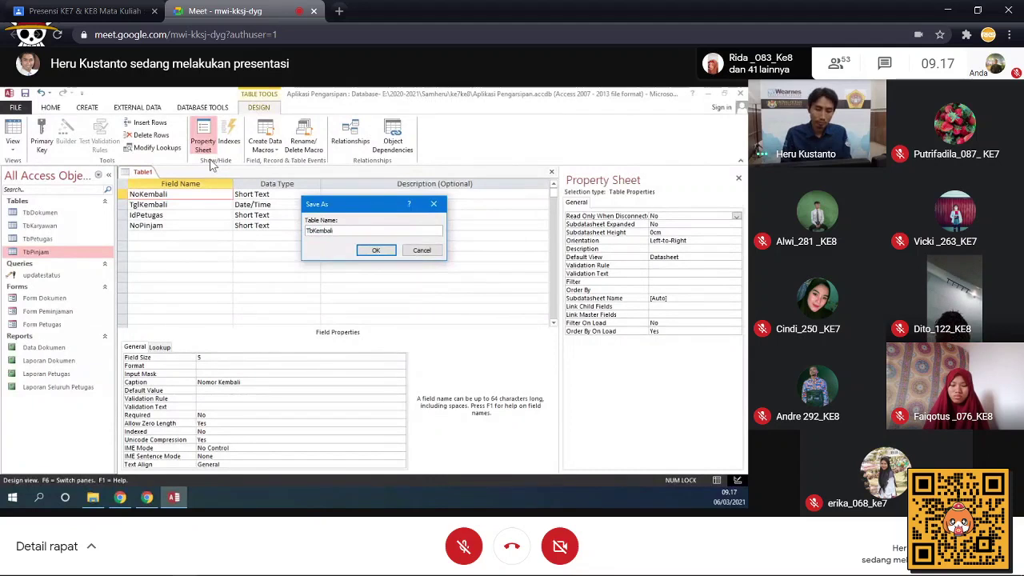
{"action": "key", "text": "Return"}
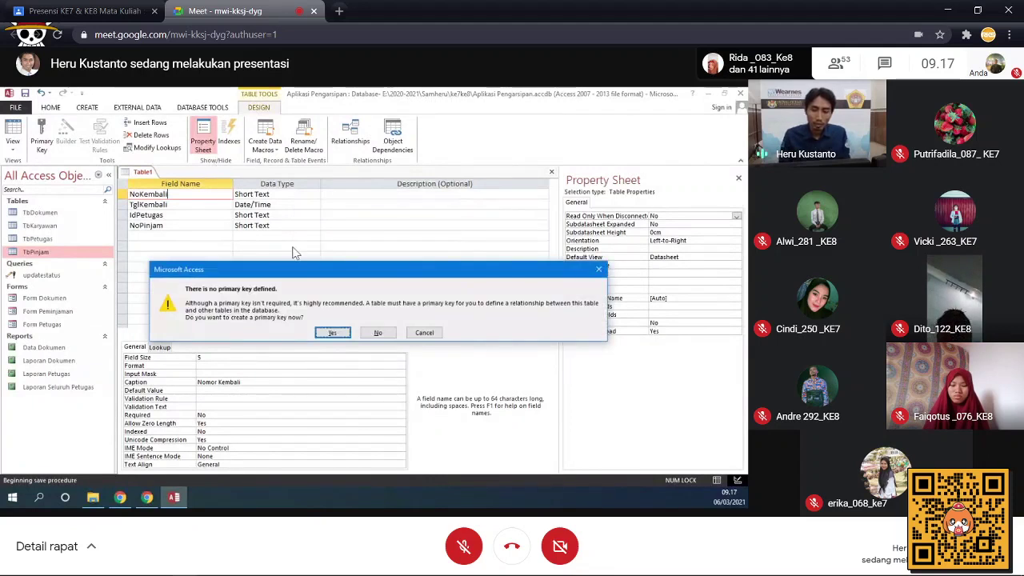
{"action": "left_click", "coordinate": [332, 332]}
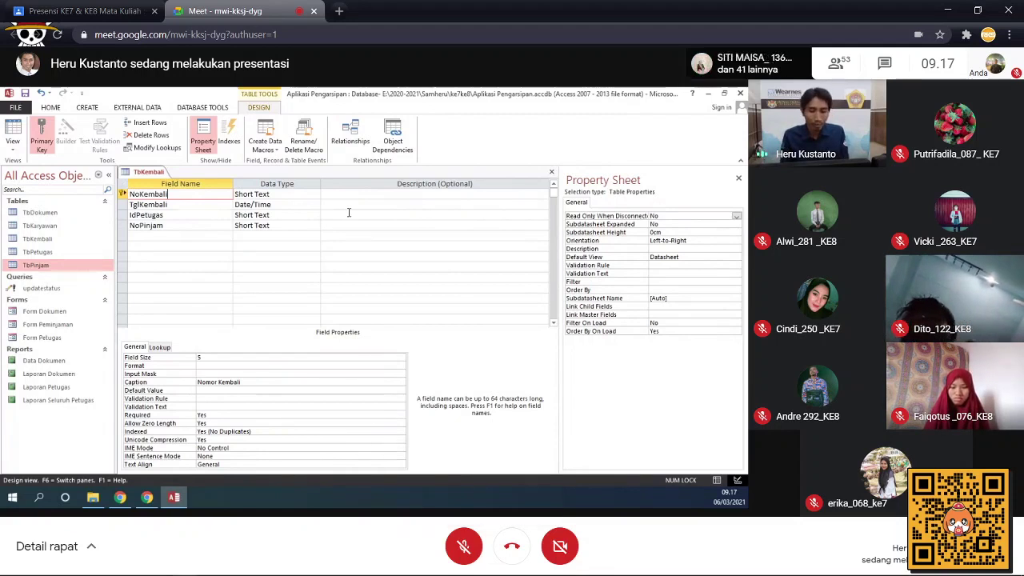
Step: Close the TbKembali table and open the database's relationship diagram
{"action": "left_click", "coordinate": [552, 173]}
{"action": "left_click", "coordinate": [214, 111]}
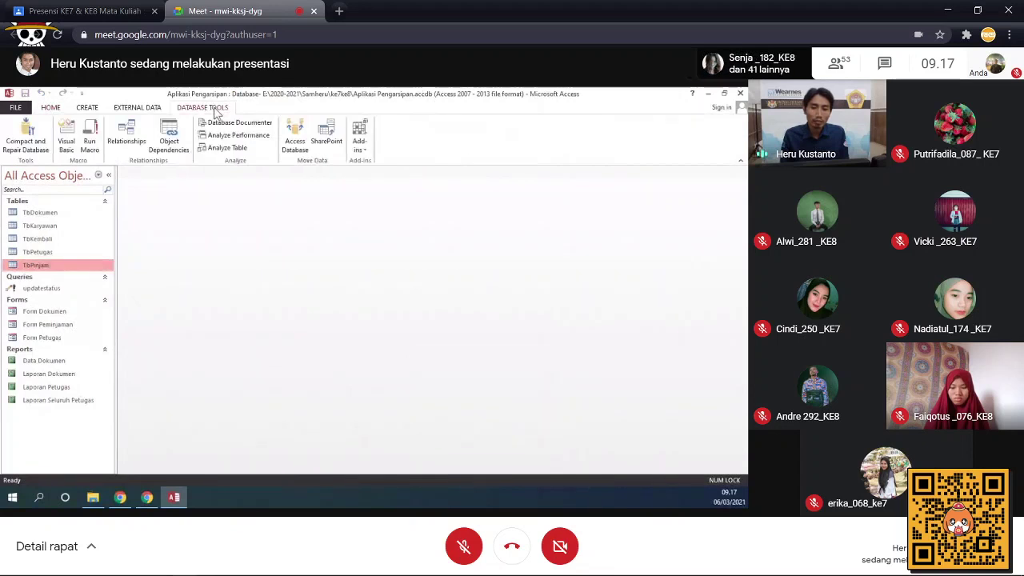
{"action": "left_click", "coordinate": [128, 138]}
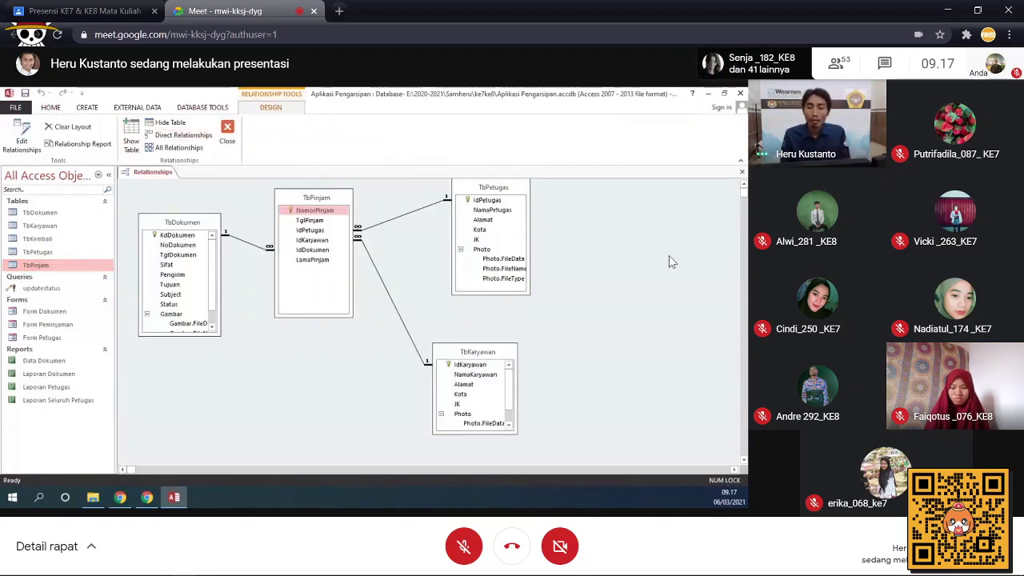
Step: Add the TbKembali table to the relationship diagram and place it below TbPinjam
{"action": "left_click", "coordinate": [133, 143]}
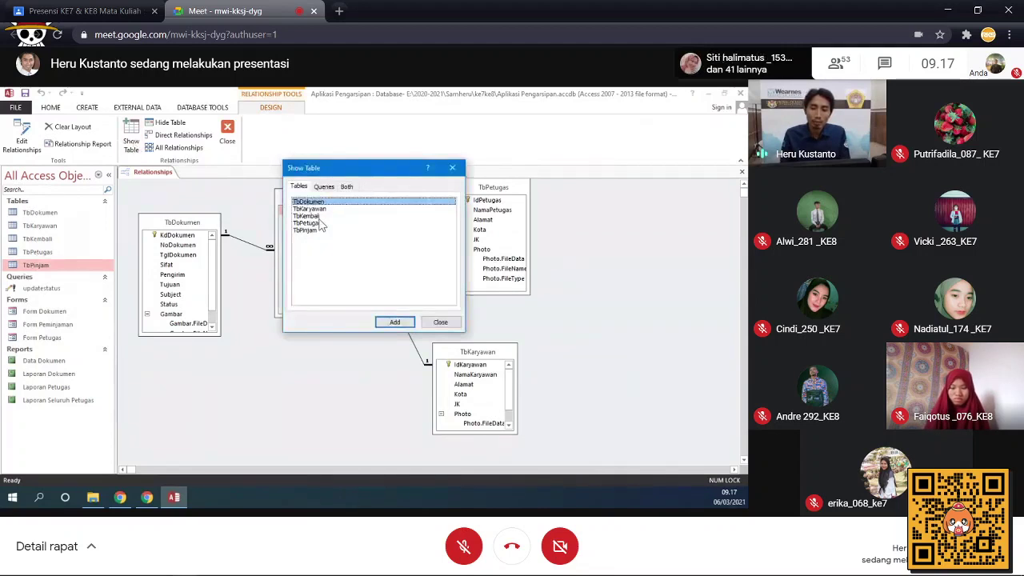
{"action": "left_click", "coordinate": [320, 216]}
{"action": "left_click", "coordinate": [395, 320]}
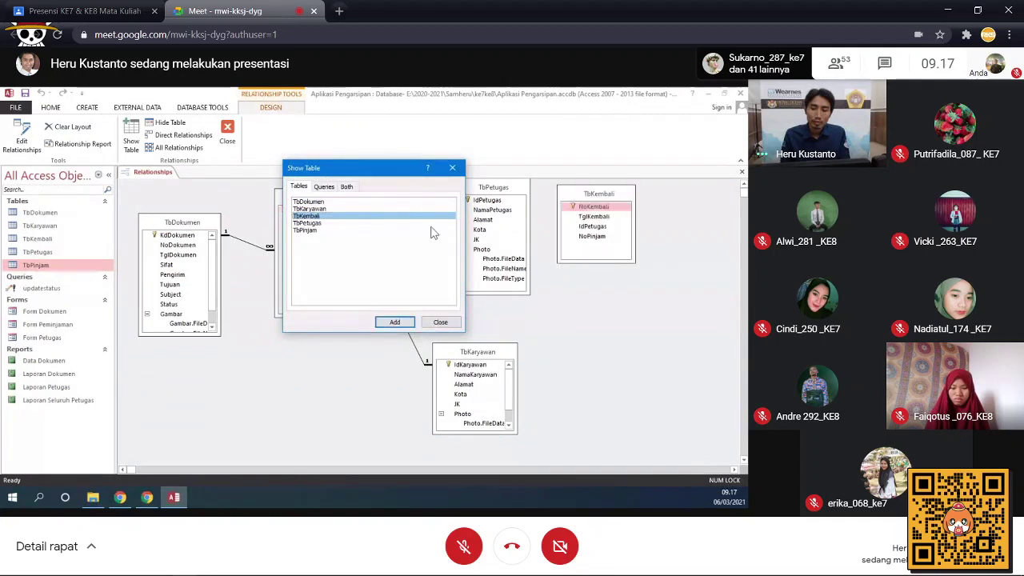
{"action": "left_click", "coordinate": [452, 169]}
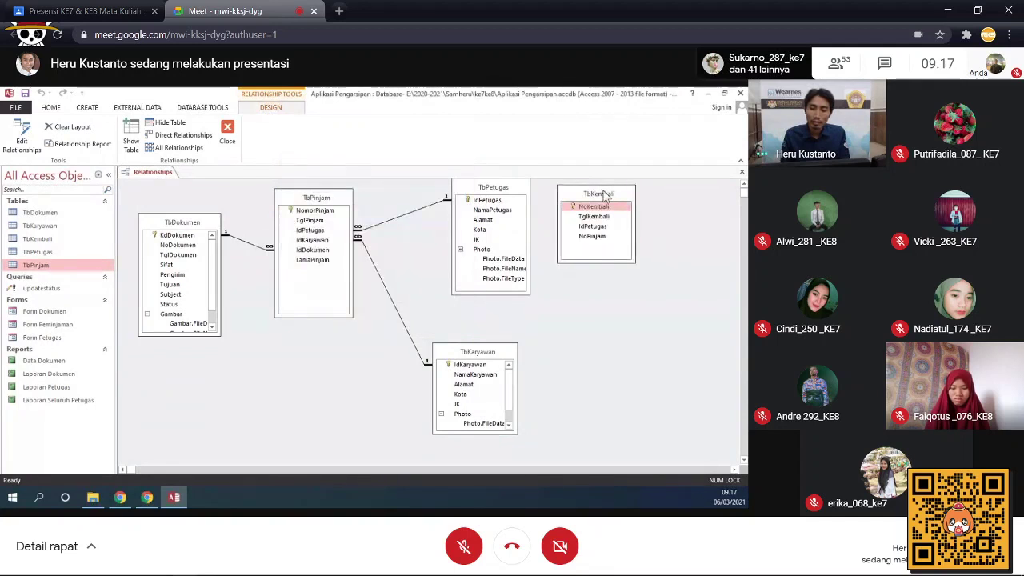
{"action": "left_click_drag", "start_coordinate": [605, 198], "coordinate": [328, 373]}
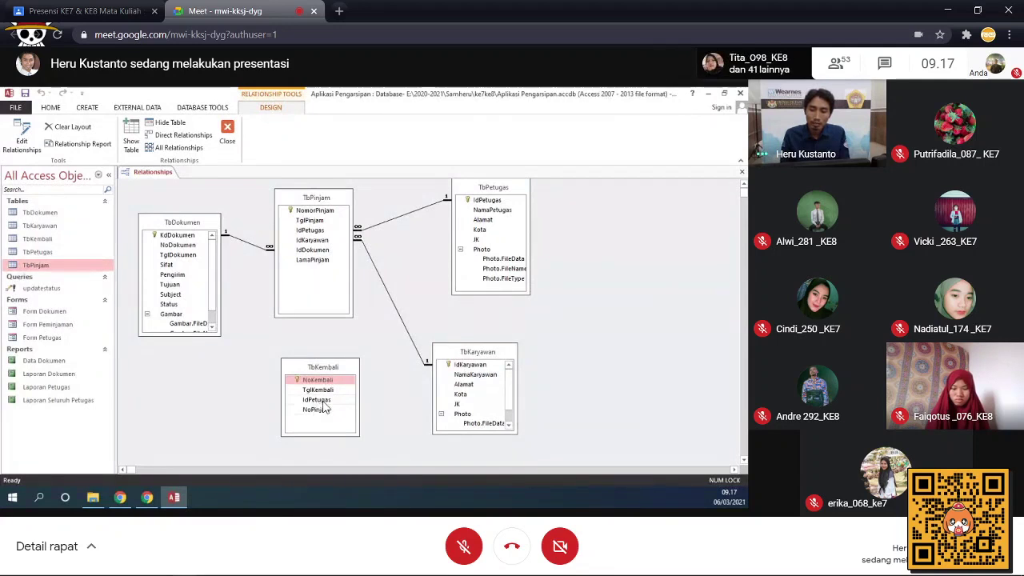
Step: Relate NoPinjam in TbKembali to NomorPinjam in TbPinjam, enforcing referential integrity and cascading updates to related fields
{"action": "left_click", "coordinate": [322, 401]}
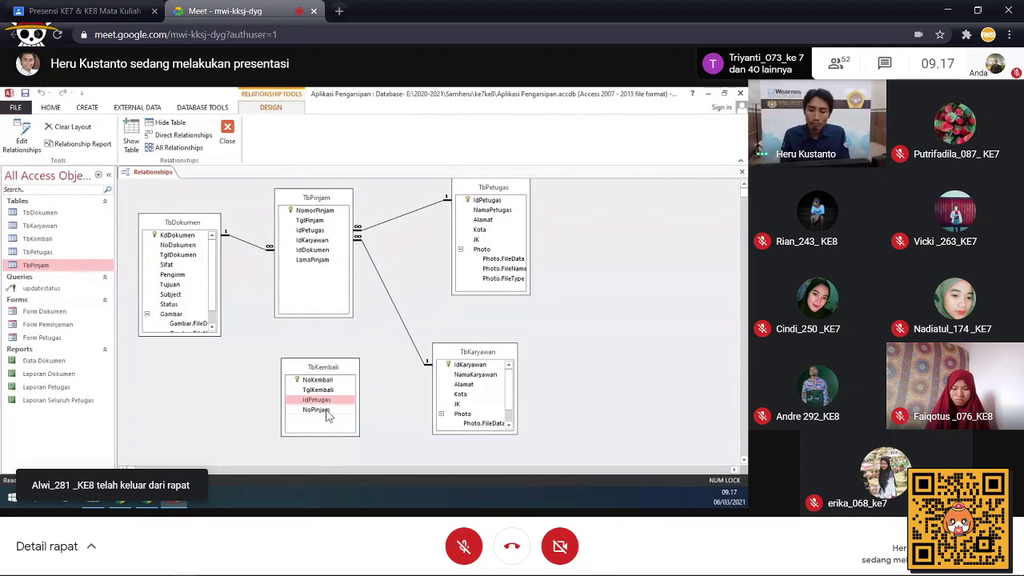
{"action": "left_click_drag", "start_coordinate": [326, 415], "coordinate": [359, 397]}
{"action": "left_click_drag", "start_coordinate": [375, 356], "coordinate": [365, 313]}
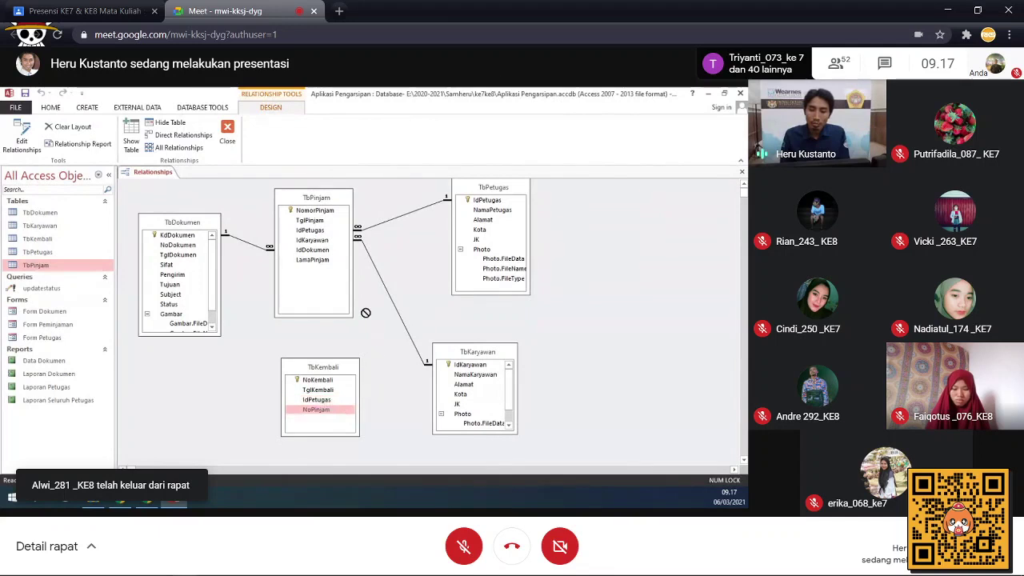
{"action": "left_click_drag", "start_coordinate": [347, 265], "coordinate": [334, 214]}
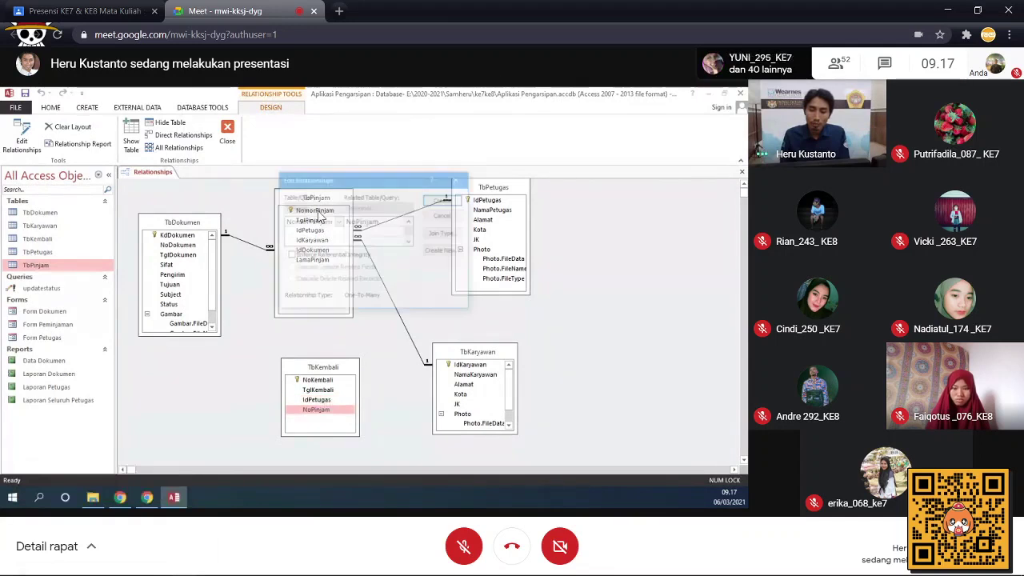
{"action": "left_click", "coordinate": [289, 255]}
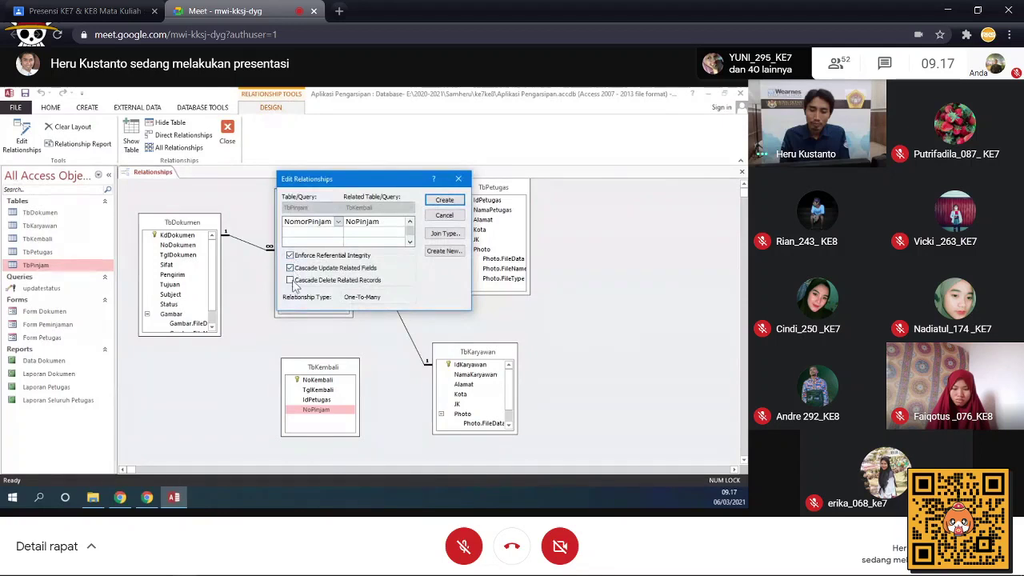
{"action": "left_click", "coordinate": [442, 201]}
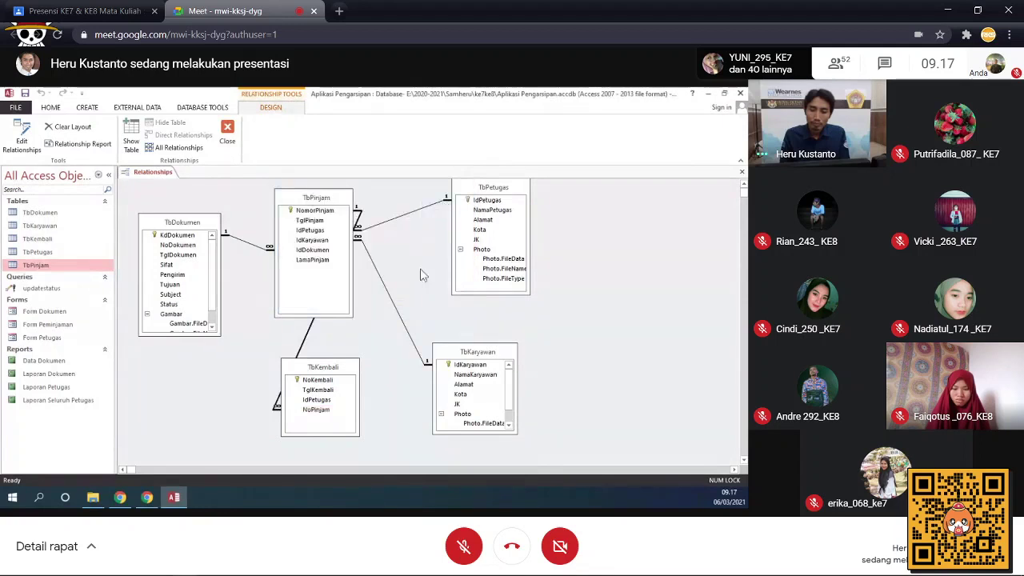
Step: Relate IdPetugas in TbKembali to IdPetugas in TbPetugas with referential integrity enforced
{"action": "left_click_drag", "start_coordinate": [331, 403], "coordinate": [429, 294]}
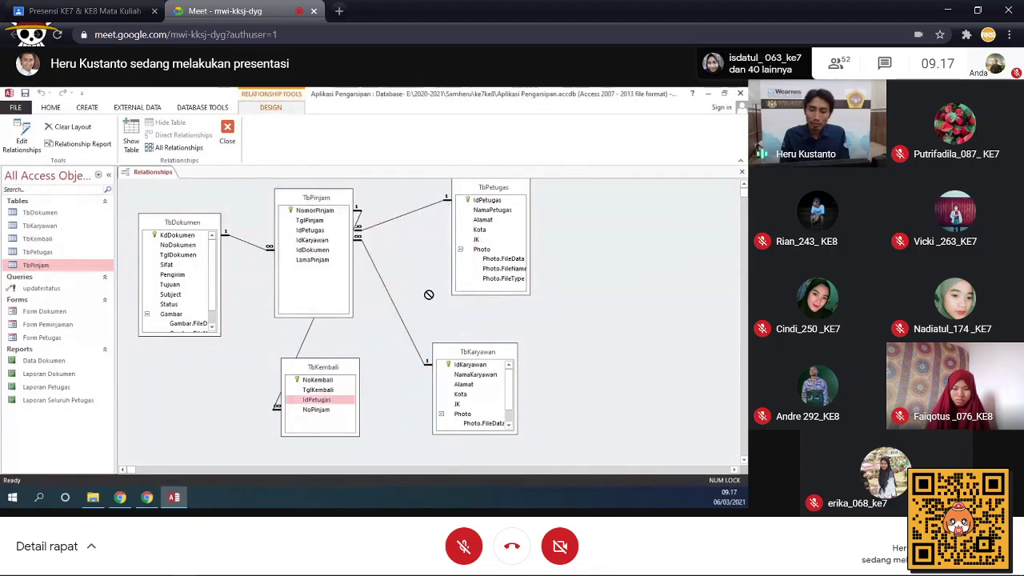
{"action": "left_click_drag", "start_coordinate": [461, 229], "coordinate": [479, 201]}
{"action": "left_click", "coordinate": [313, 255]}
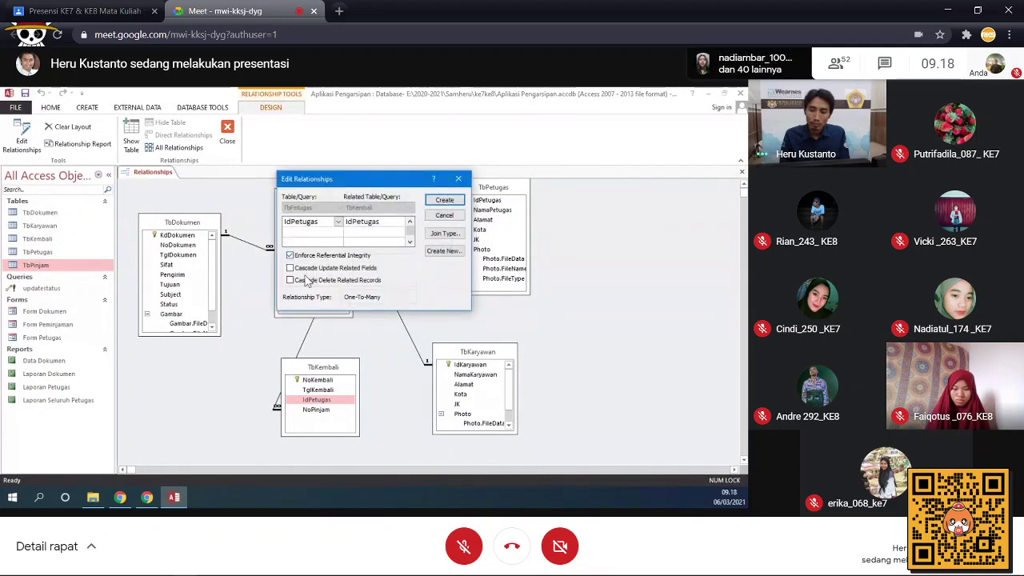
{"action": "left_click", "coordinate": [444, 200]}
Step: Rearrange the diagram with TbKaryawan above TbPetugas and TbKembali between TbPinjam and TbPetugas, and close the relationships
{"action": "left_click_drag", "start_coordinate": [346, 357], "coordinate": [394, 352]}
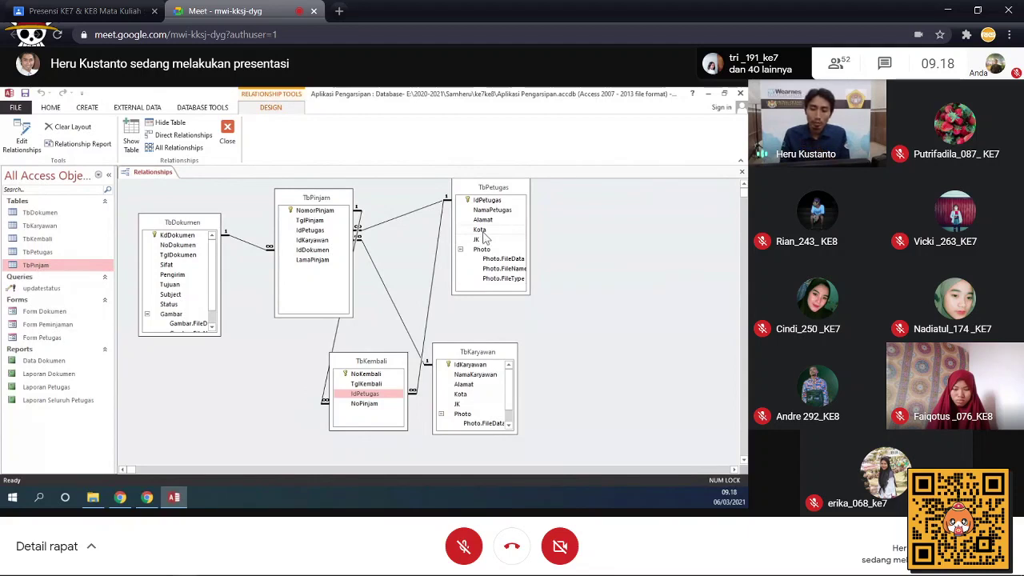
{"action": "left_click_drag", "start_coordinate": [489, 361], "coordinate": [631, 185]}
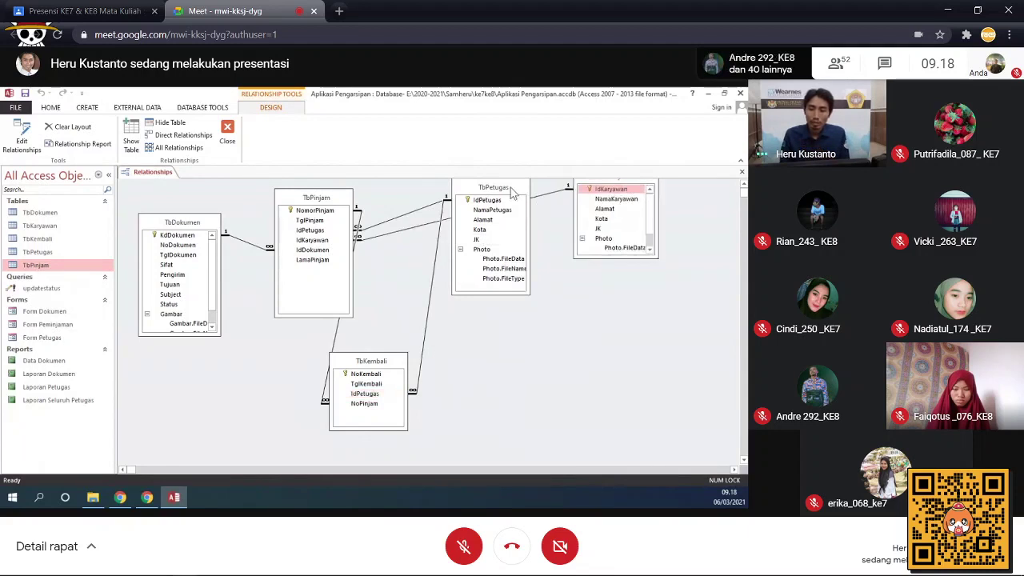
{"action": "left_click_drag", "start_coordinate": [493, 187], "coordinate": [512, 316]}
{"action": "left_click_drag", "start_coordinate": [599, 183], "coordinate": [483, 198]}
{"action": "left_click_drag", "start_coordinate": [358, 363], "coordinate": [414, 360]}
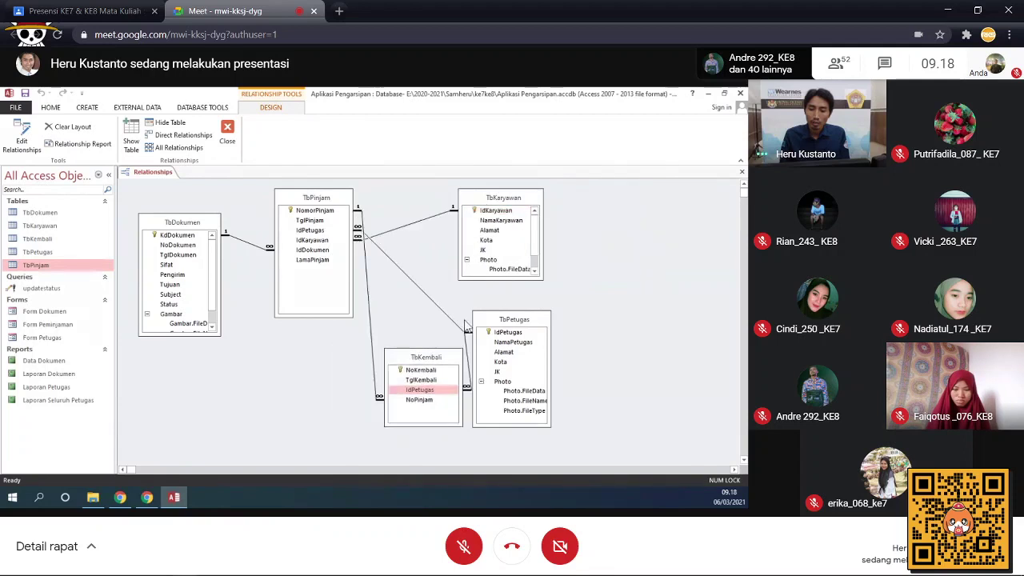
{"action": "left_click_drag", "start_coordinate": [501, 323], "coordinate": [533, 330]}
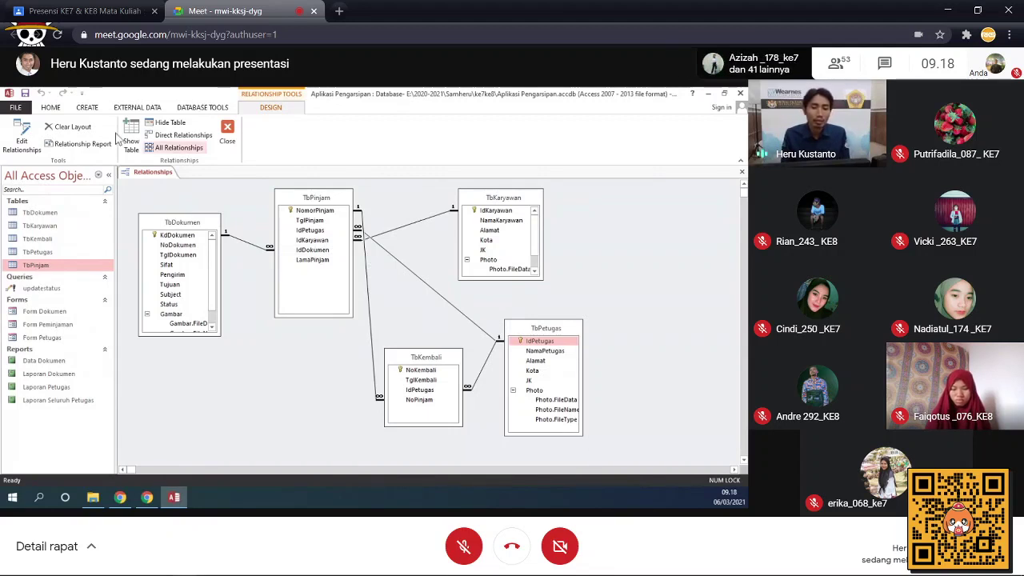
{"action": "left_click", "coordinate": [227, 140]}
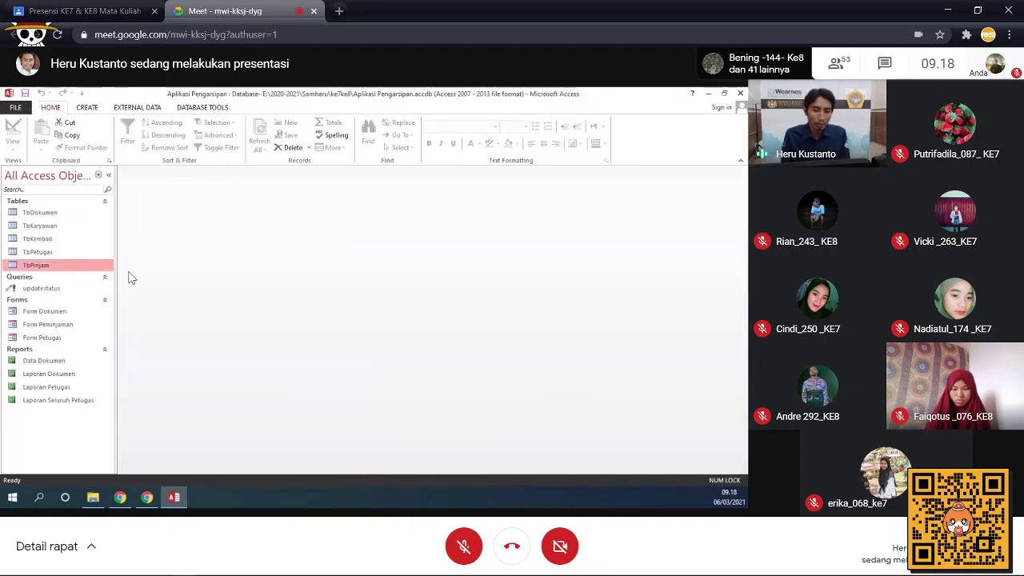
Step: Start a new form with the Form Wizard and include NoKembali, TglKembali and IdPetugas from TbKembali
{"action": "left_click", "coordinate": [87, 108]}
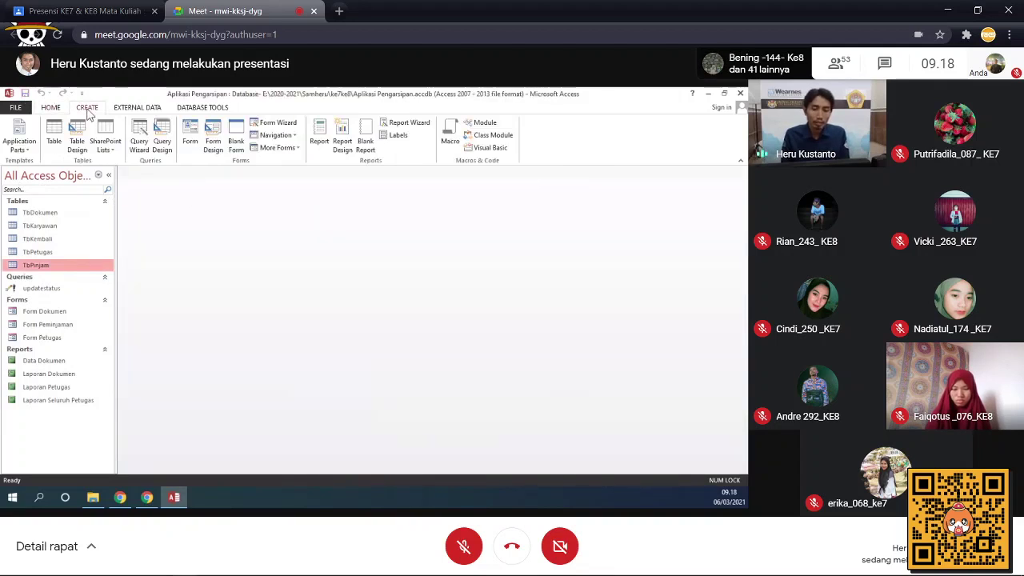
{"action": "left_click", "coordinate": [277, 125]}
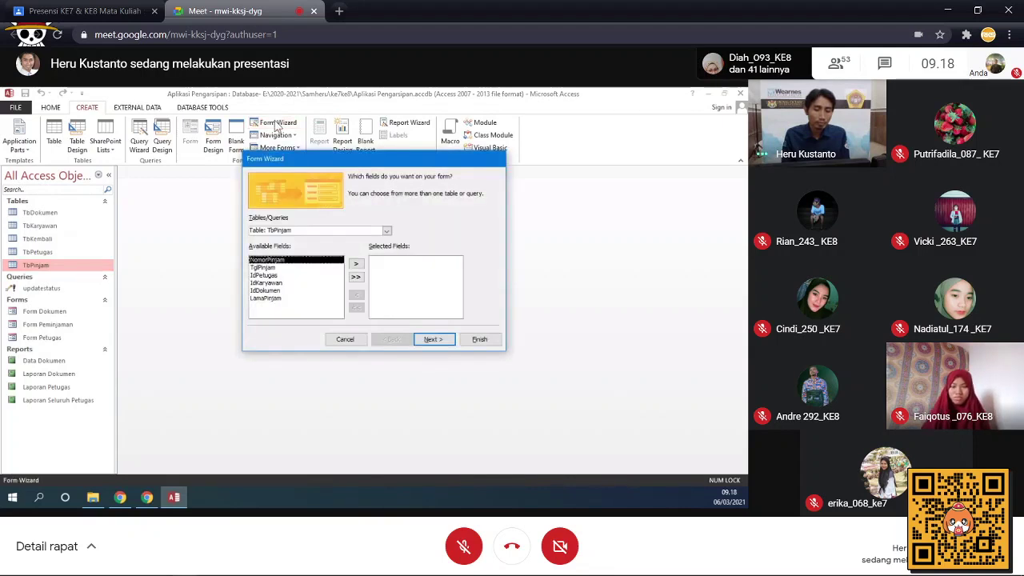
{"action": "left_click", "coordinate": [387, 231]}
{"action": "left_click", "coordinate": [371, 256]}
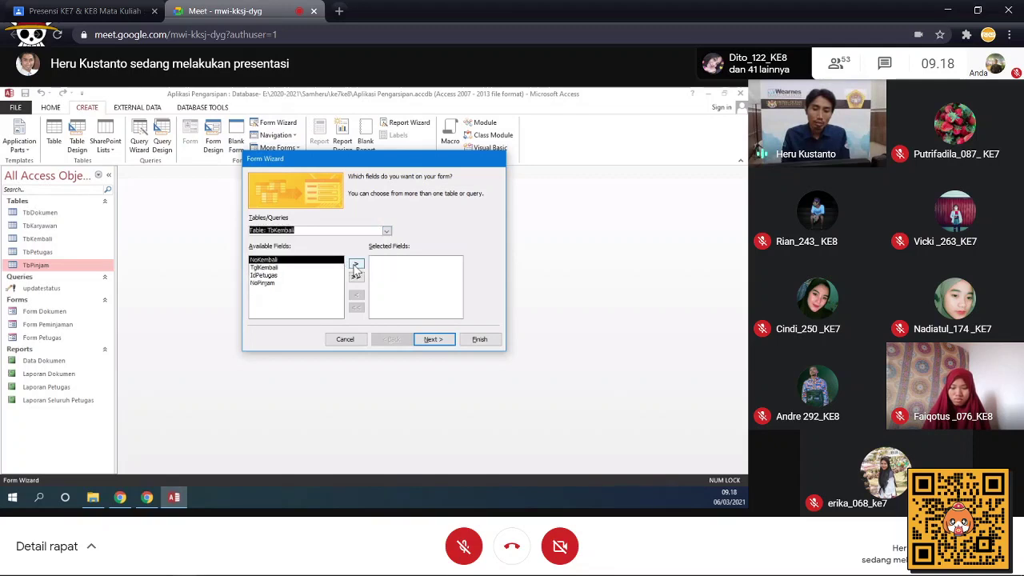
{"action": "left_click", "coordinate": [356, 265]}
{"action": "left_click", "coordinate": [356, 265]}
{"action": "left_click", "coordinate": [356, 266]}
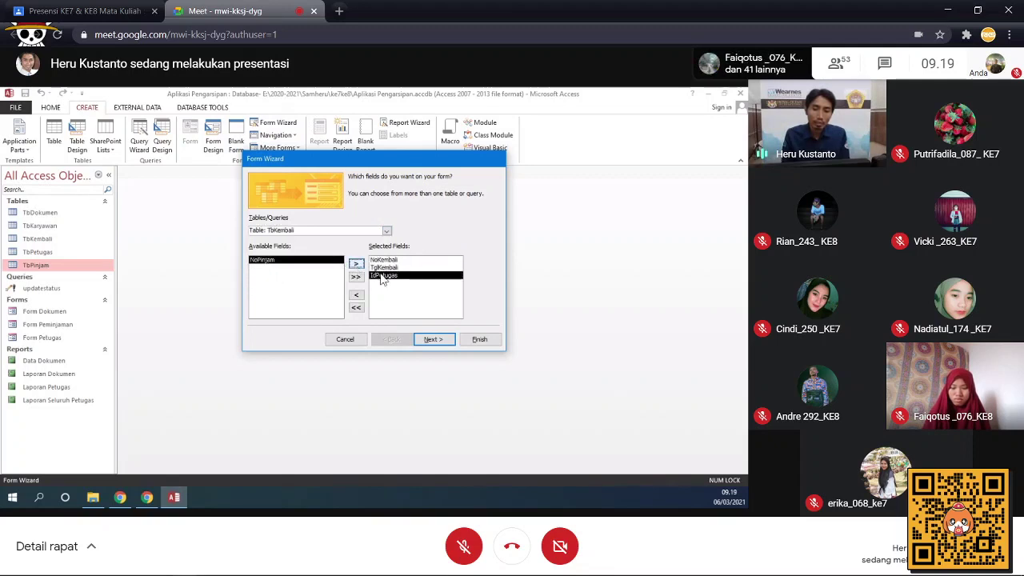
Step: Add NamaPetugas from TbPetugas and NoPinjam from TbKembali to the form's selected fields
{"action": "left_click", "coordinate": [386, 232]}
{"action": "left_click", "coordinate": [308, 268]}
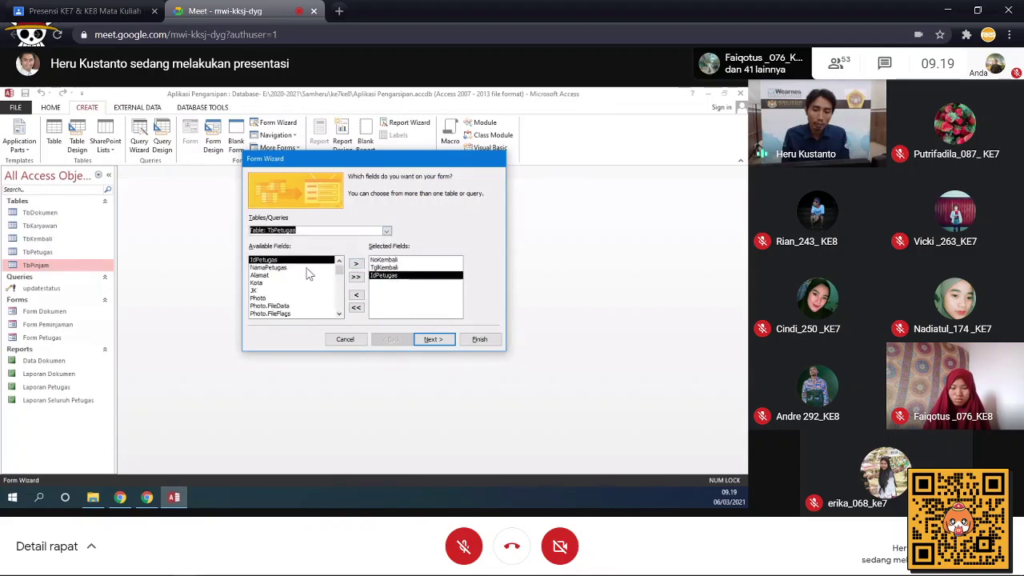
{"action": "double_click", "coordinate": [281, 268]}
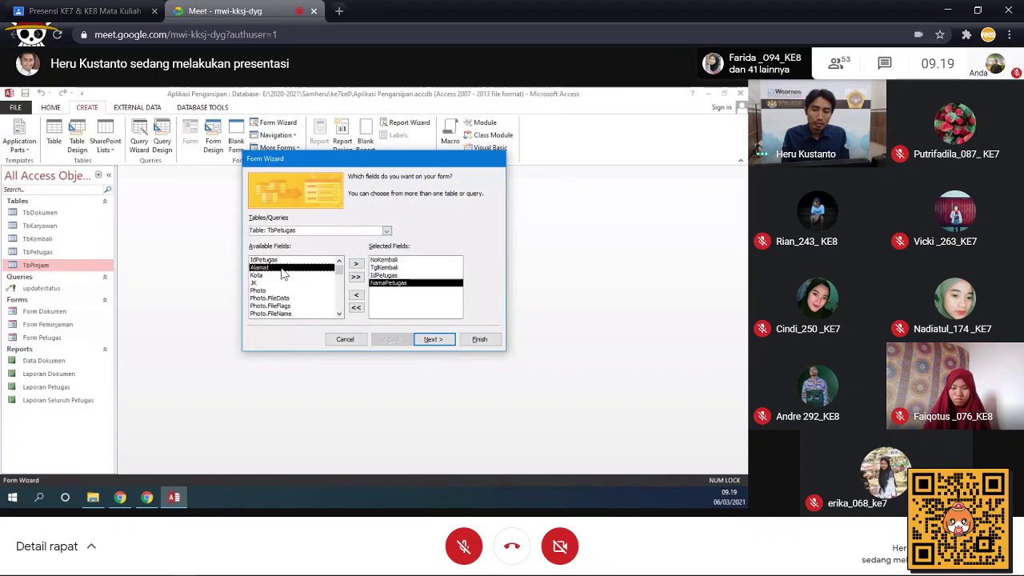
{"action": "left_click", "coordinate": [386, 232]}
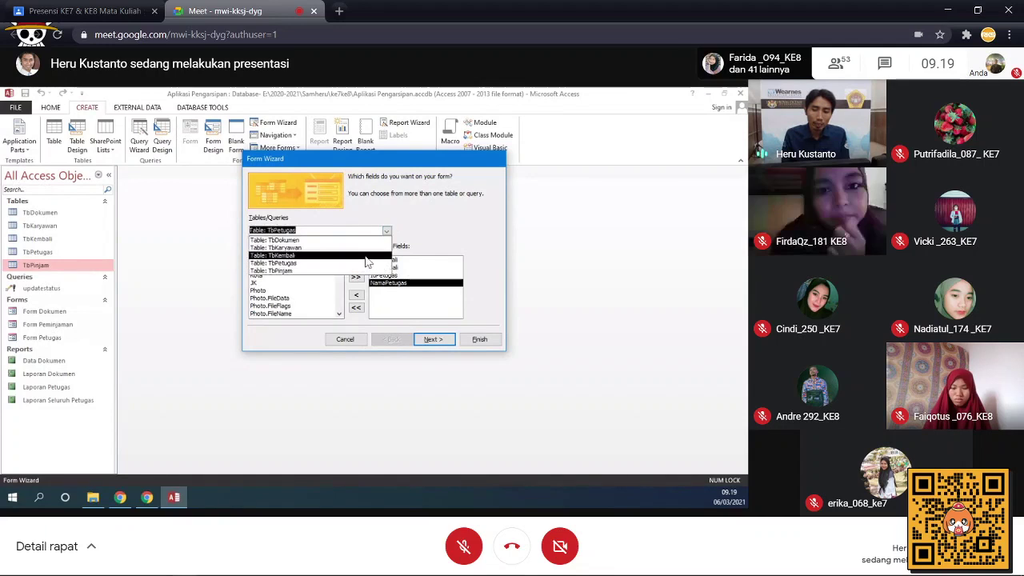
{"action": "left_click", "coordinate": [308, 255]}
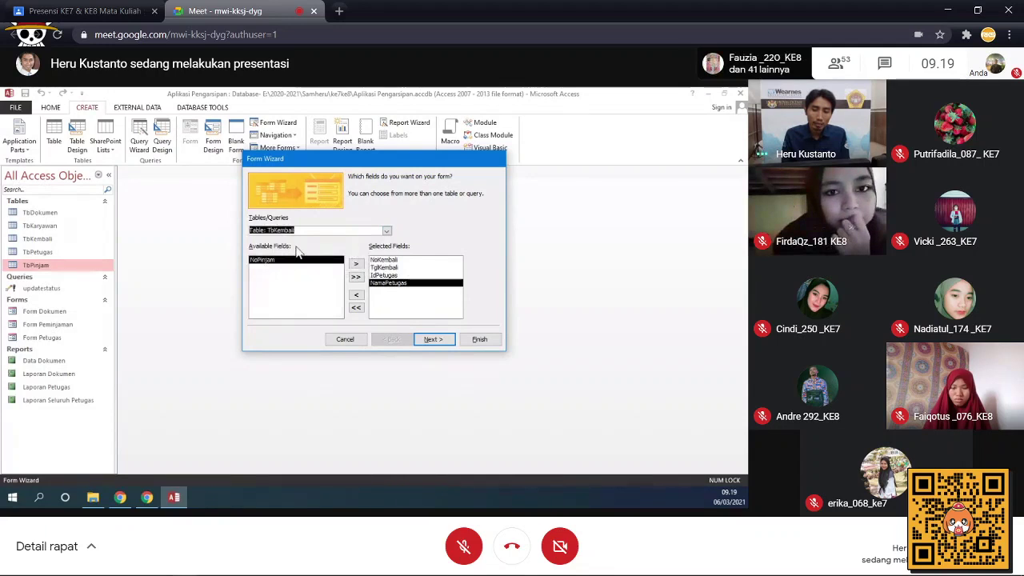
{"action": "left_click", "coordinate": [356, 264]}
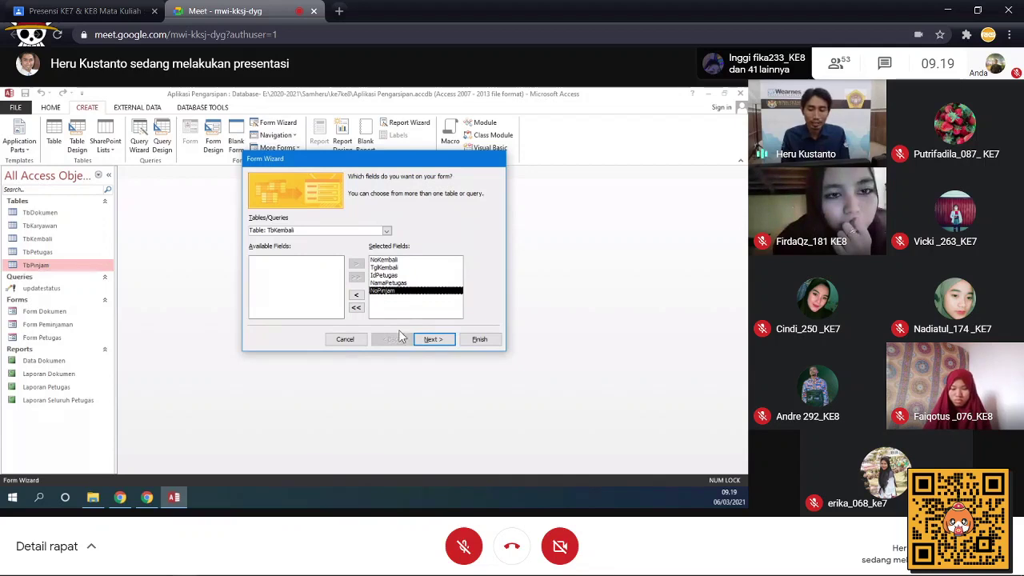
Step: Add IdKaryawan from TbPinjam and NamaKaryawan from TbKaryawan to the form's selected fields
{"action": "left_click", "coordinate": [388, 230]}
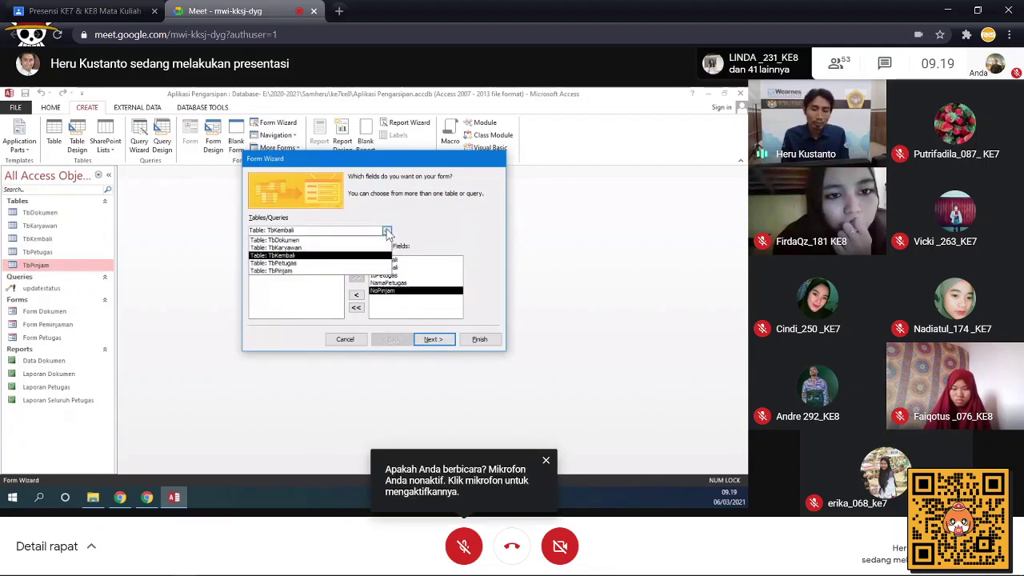
{"action": "left_click", "coordinate": [360, 271]}
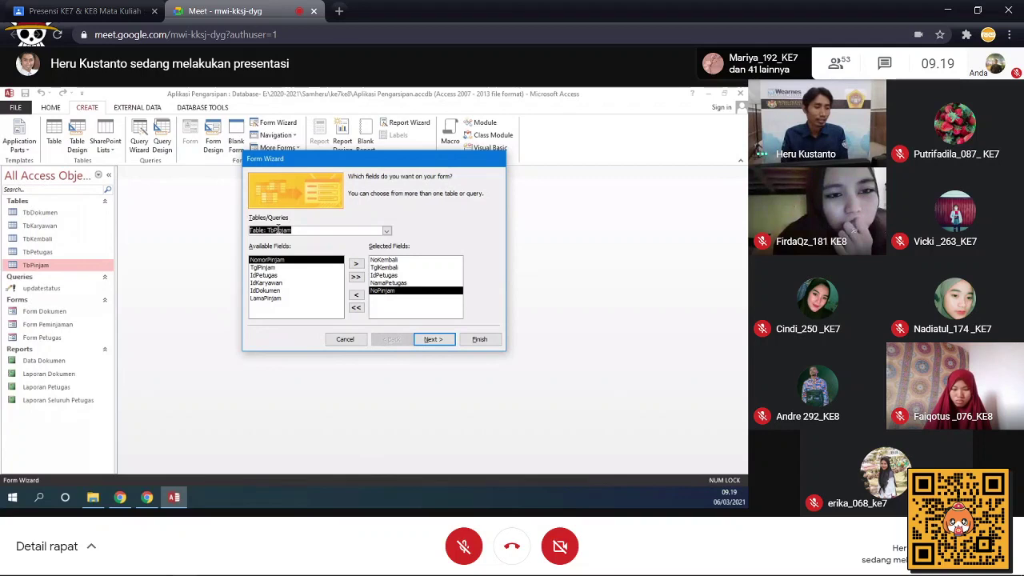
{"action": "left_click", "coordinate": [276, 285]}
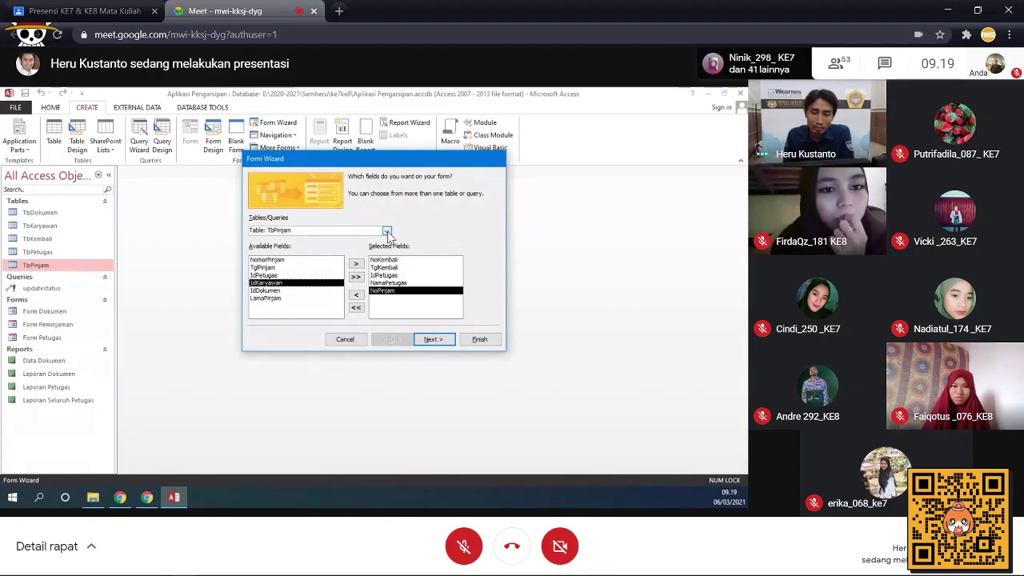
{"action": "left_click", "coordinate": [356, 263]}
{"action": "left_click", "coordinate": [385, 231]}
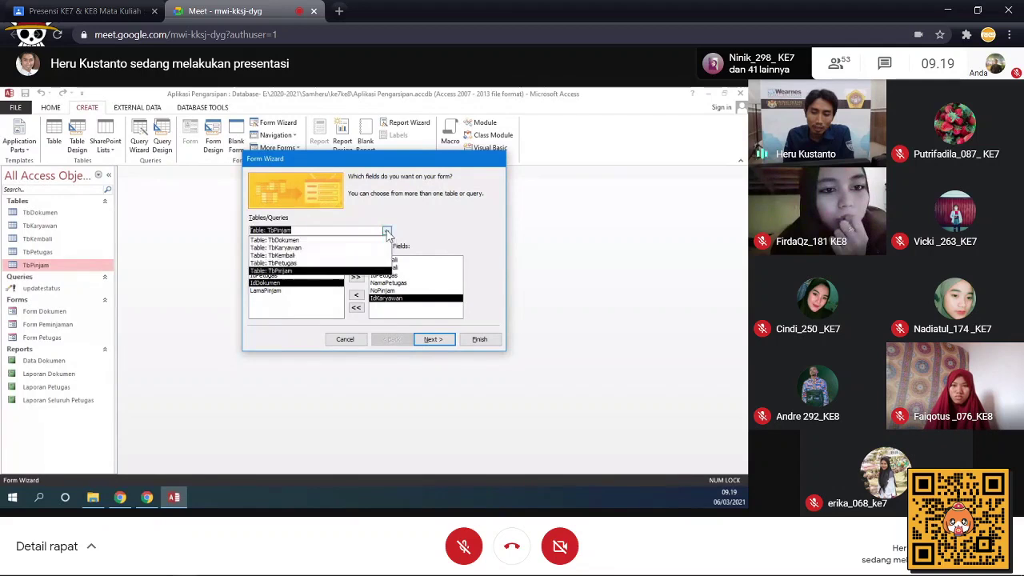
{"action": "left_click", "coordinate": [370, 249]}
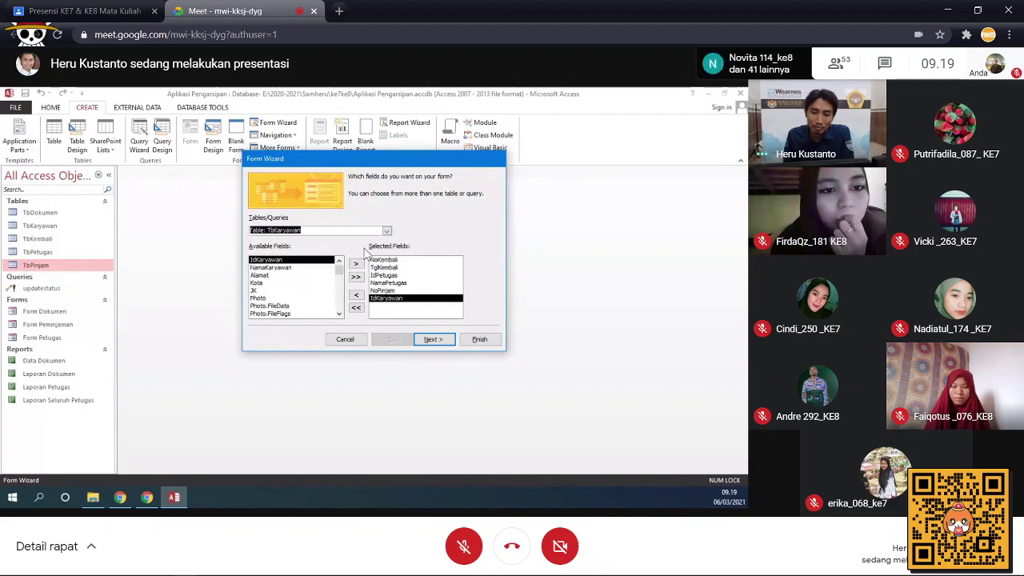
{"action": "double_click", "coordinate": [288, 267]}
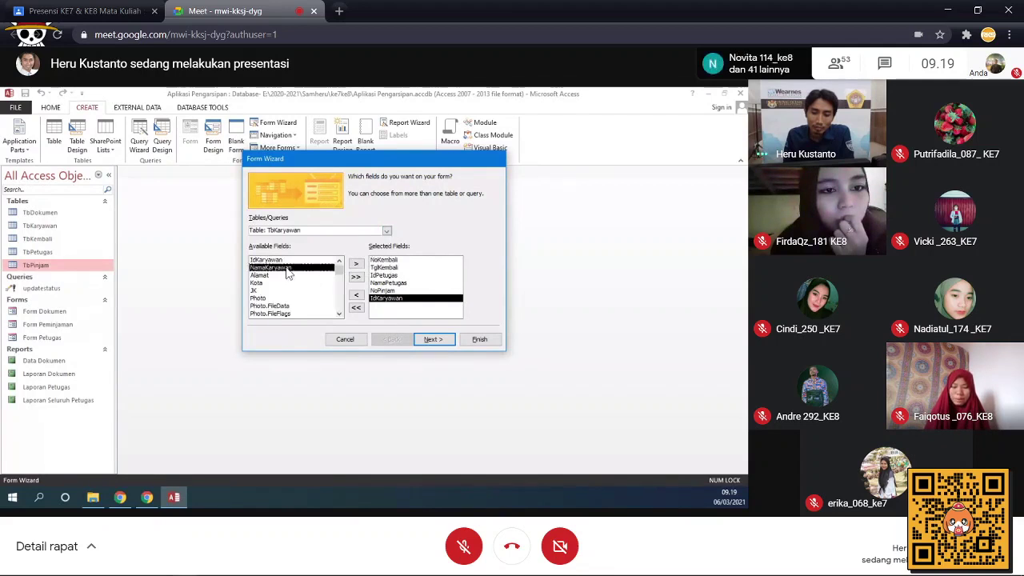
Step: Add IdDokumen from TbPinjam to the form's selected fields
{"action": "left_click", "coordinate": [387, 231]}
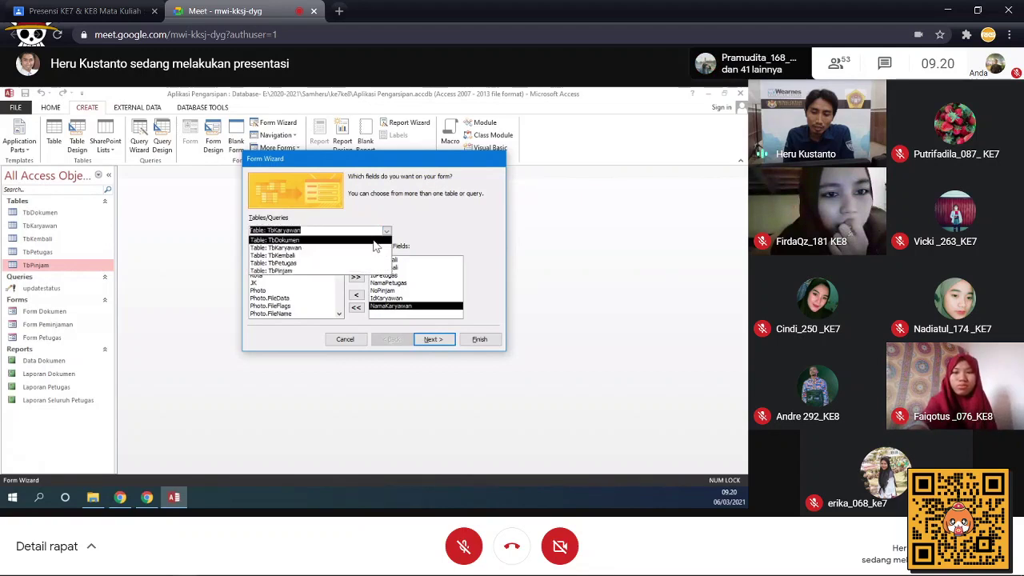
{"action": "left_click", "coordinate": [348, 271]}
{"action": "left_click", "coordinate": [270, 283]}
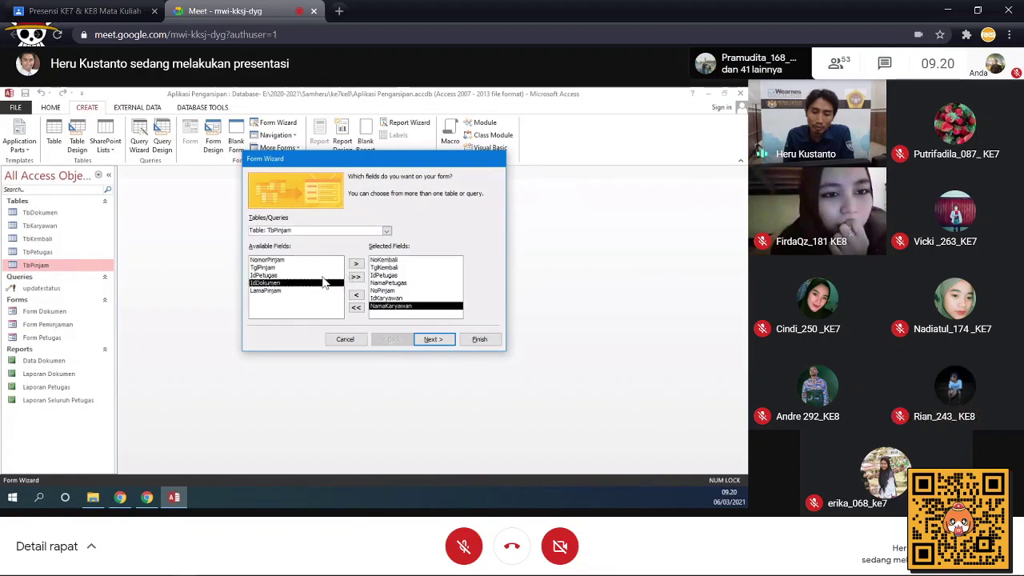
{"action": "left_click", "coordinate": [355, 268]}
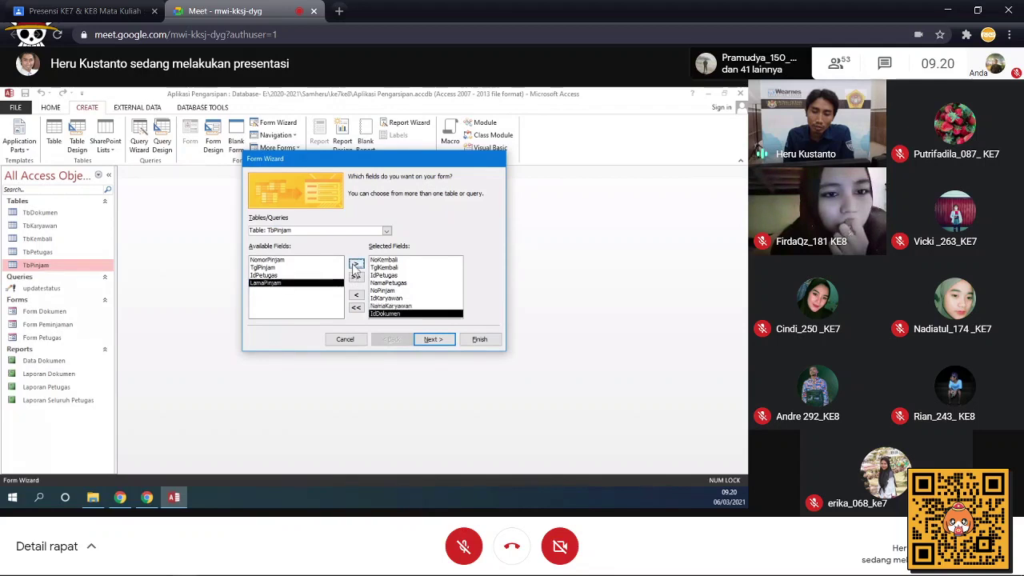
Step: Add NoDokumen, TglDokumen, Sifat, Pengirim, Tujuan, Subject, Status and Gambar from TbDokumen to the form's selected fields
{"action": "left_click", "coordinate": [387, 232]}
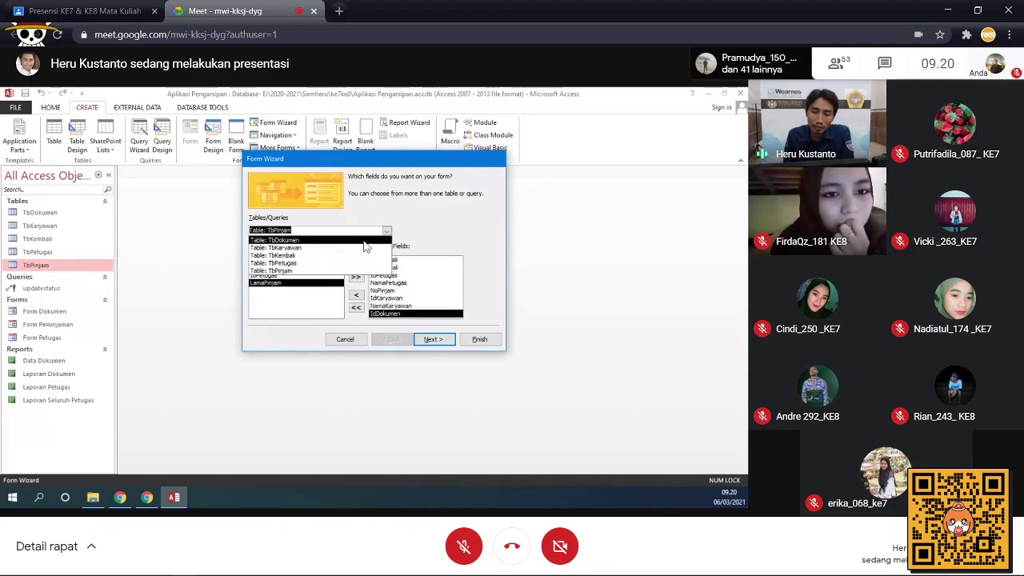
{"action": "left_click", "coordinate": [364, 241]}
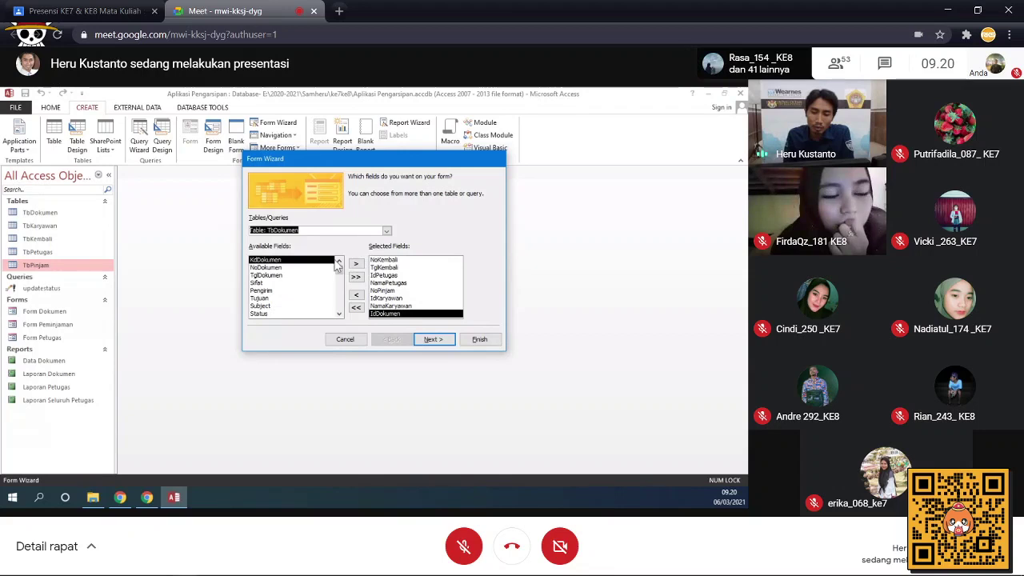
{"action": "double_click", "coordinate": [276, 268]}
{"action": "double_click", "coordinate": [276, 268]}
{"action": "double_click", "coordinate": [276, 268]}
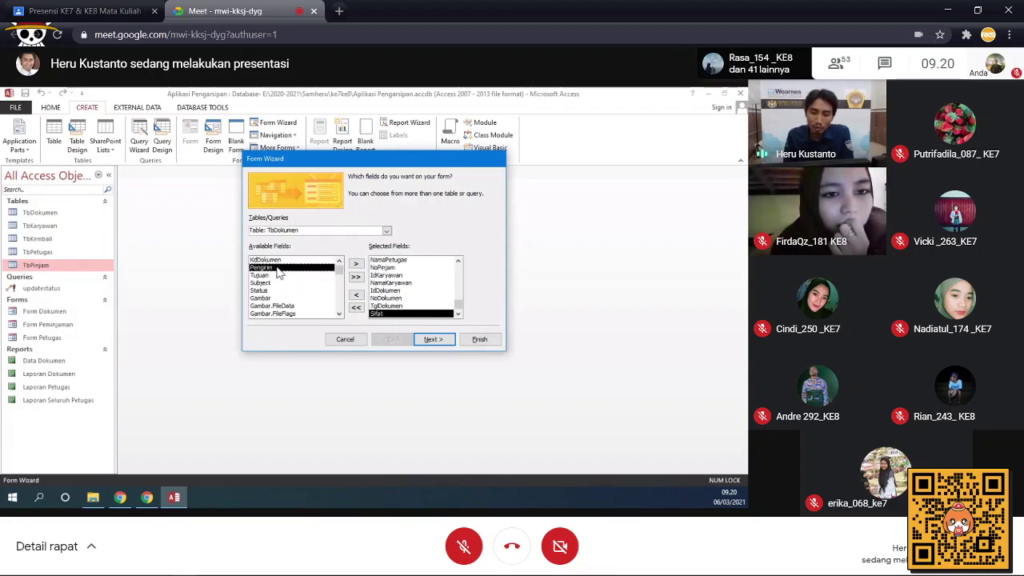
{"action": "double_click", "coordinate": [277, 269]}
{"action": "double_click", "coordinate": [276, 269]}
{"action": "double_click", "coordinate": [277, 269]}
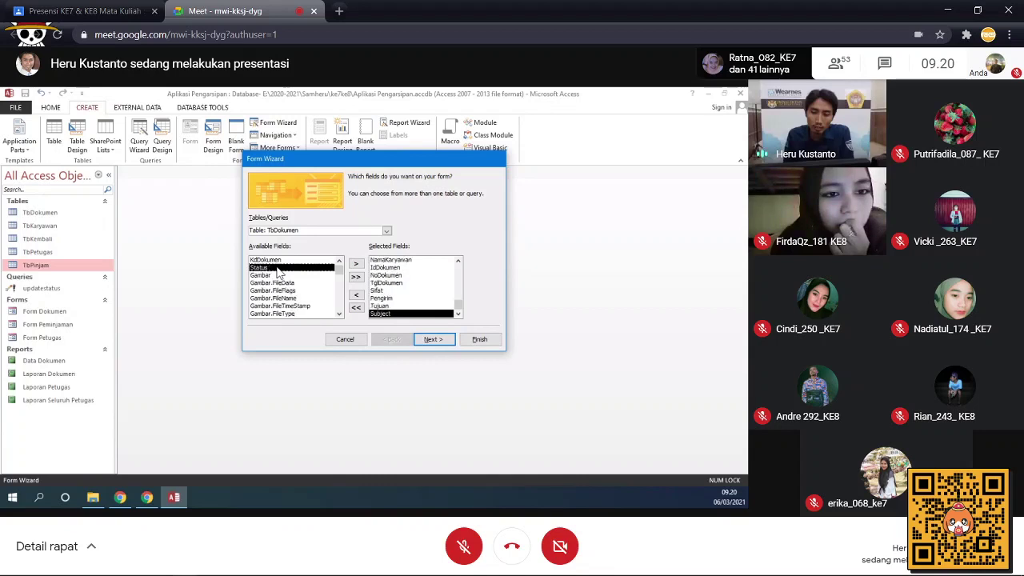
{"action": "double_click", "coordinate": [277, 269]}
{"action": "double_click", "coordinate": [276, 269]}
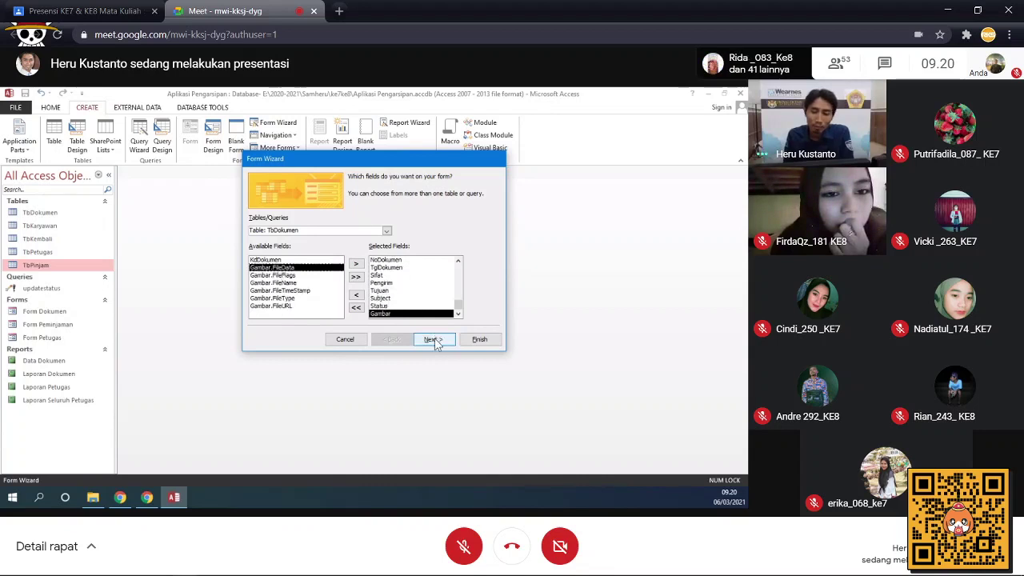
Step: Finish the wizard with the data viewed by TbKembali, a Columnar layout and the title Form Kembali
{"action": "left_click", "coordinate": [436, 342]}
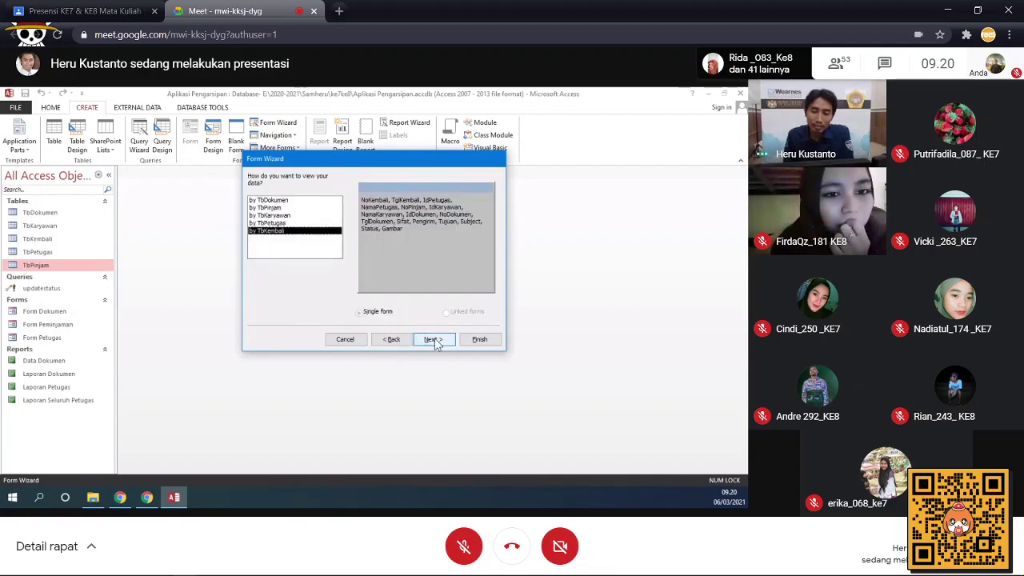
{"action": "left_click", "coordinate": [432, 339]}
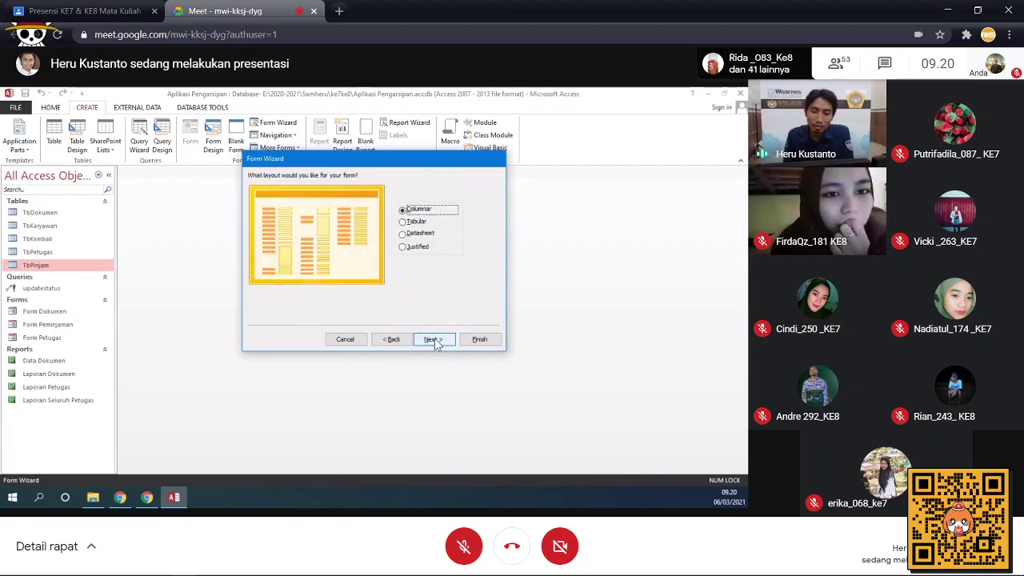
{"action": "left_click", "coordinate": [433, 339]}
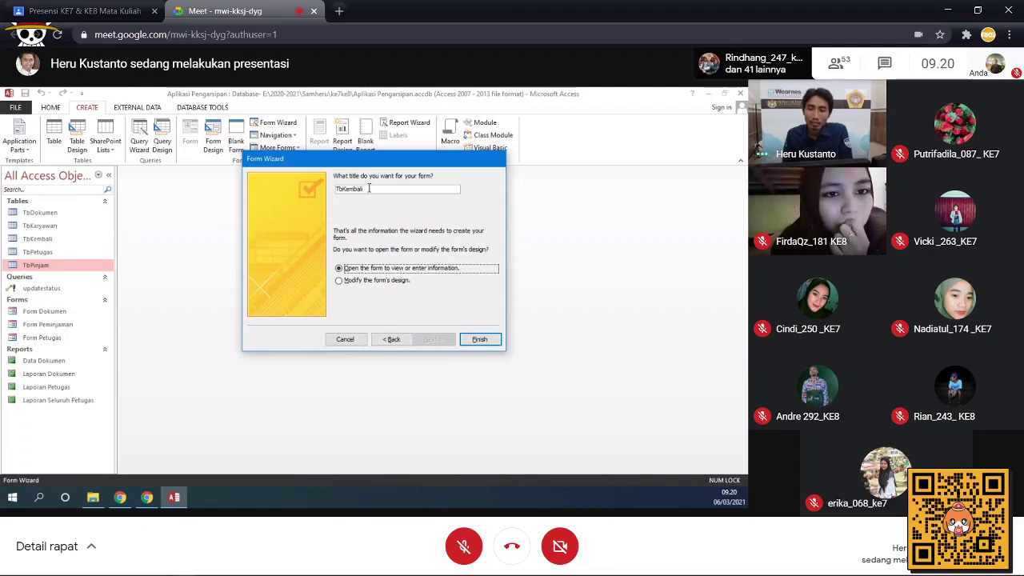
{"action": "type", "text": "F"}
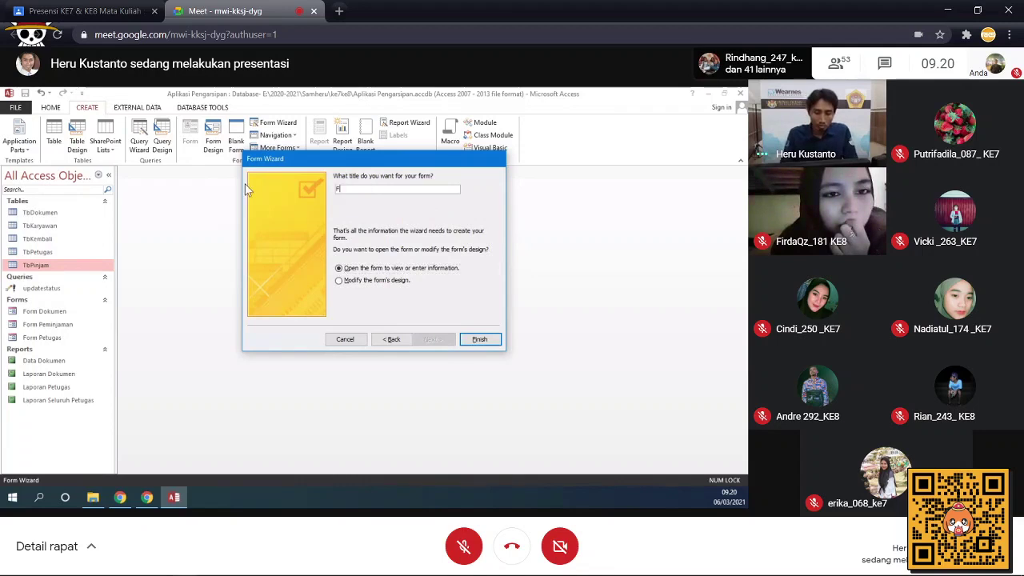
{"action": "type", "text": "orm Kembali"}
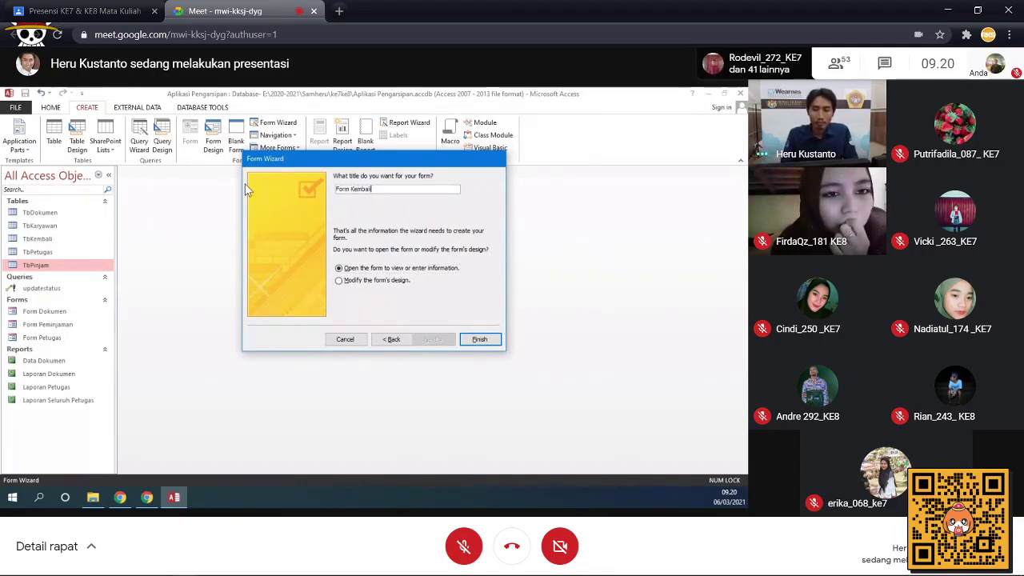
{"action": "left_click", "coordinate": [478, 339]}
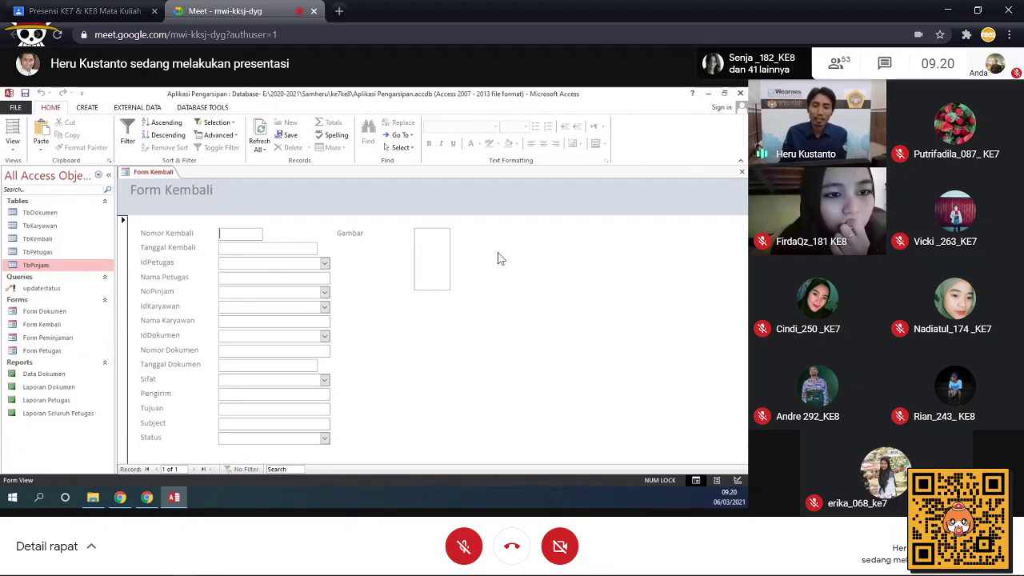
Step: Switch Form Kembali to Design View and delete the label of the Gambar attachment
{"action": "left_click", "coordinate": [13, 144]}
{"action": "left_click", "coordinate": [29, 216]}
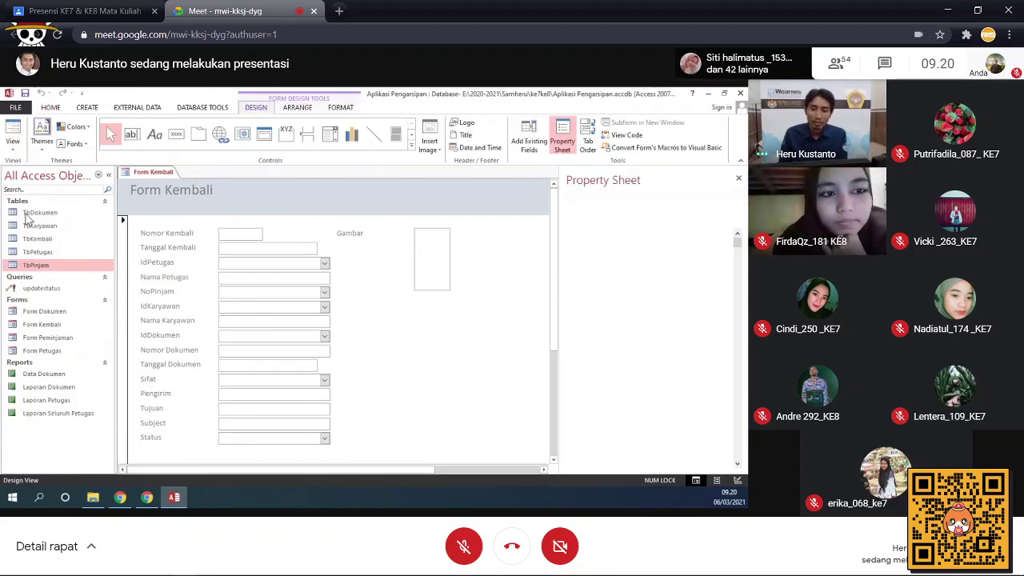
{"action": "left_click", "coordinate": [373, 267]}
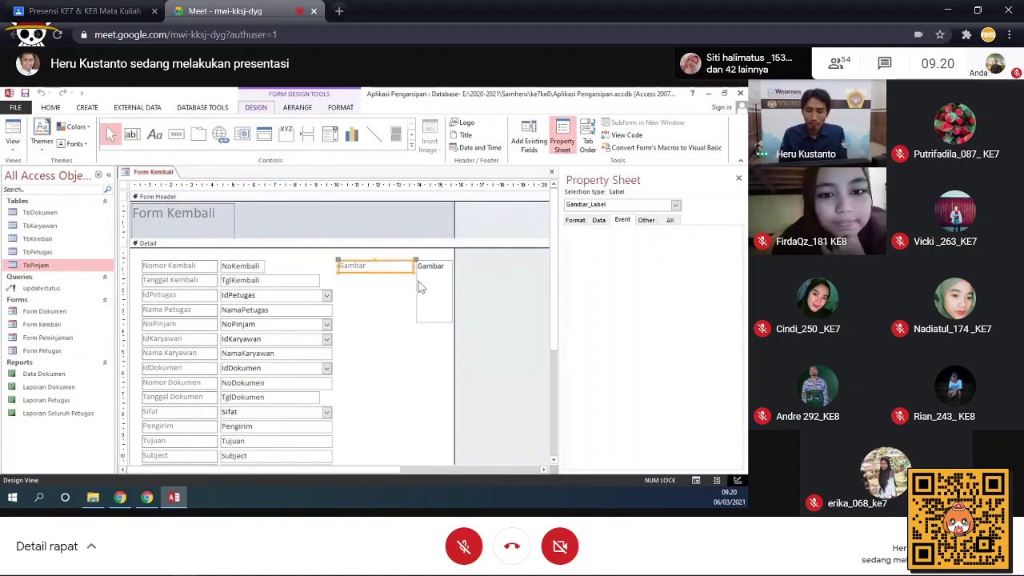
{"action": "key", "text": "Delete"}
Step: Enlarge the Gambar attachment box to about 7.1 by 10.2 cm and place it beside the column of fields
{"action": "left_click_drag", "start_coordinate": [426, 285], "coordinate": [402, 288]}
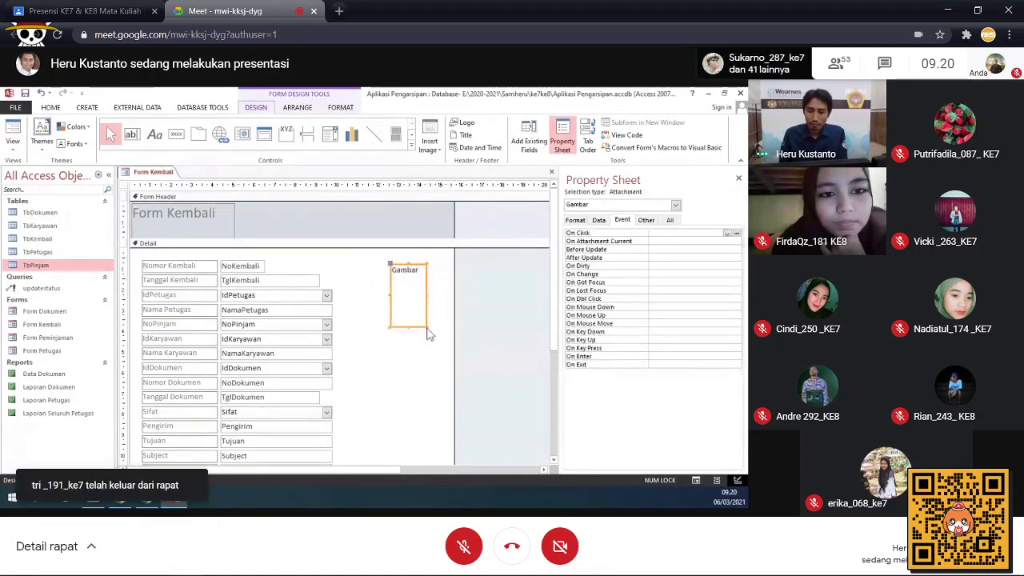
{"action": "left_click_drag", "start_coordinate": [427, 328], "coordinate": [540, 464]}
{"action": "scroll", "coordinate": [525, 435], "scroll_direction": "down", "scroll_amount": 3}
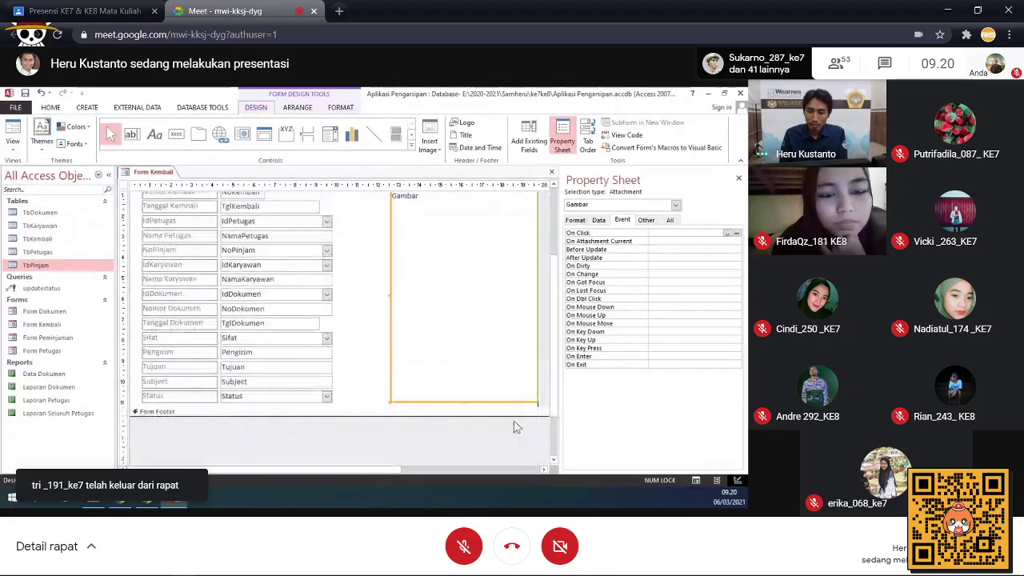
{"action": "left_click_drag", "start_coordinate": [465, 374], "coordinate": [440, 373]}
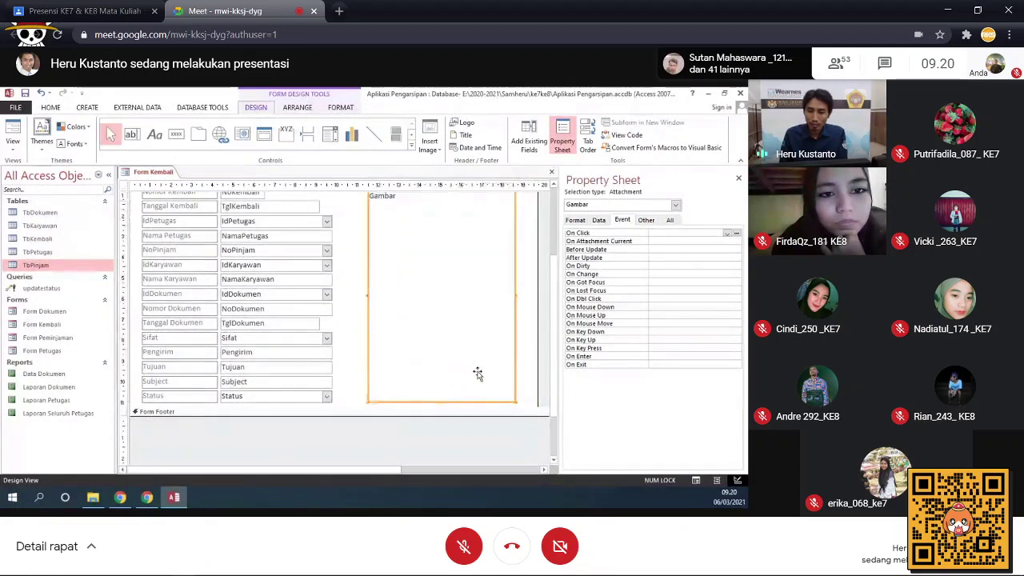
{"action": "scroll", "coordinate": [490, 372], "scroll_direction": "up", "scroll_amount": 1}
Step: Set the Gambar attachment's Picture Size Mode to Stretch
{"action": "left_click", "coordinate": [580, 221]}
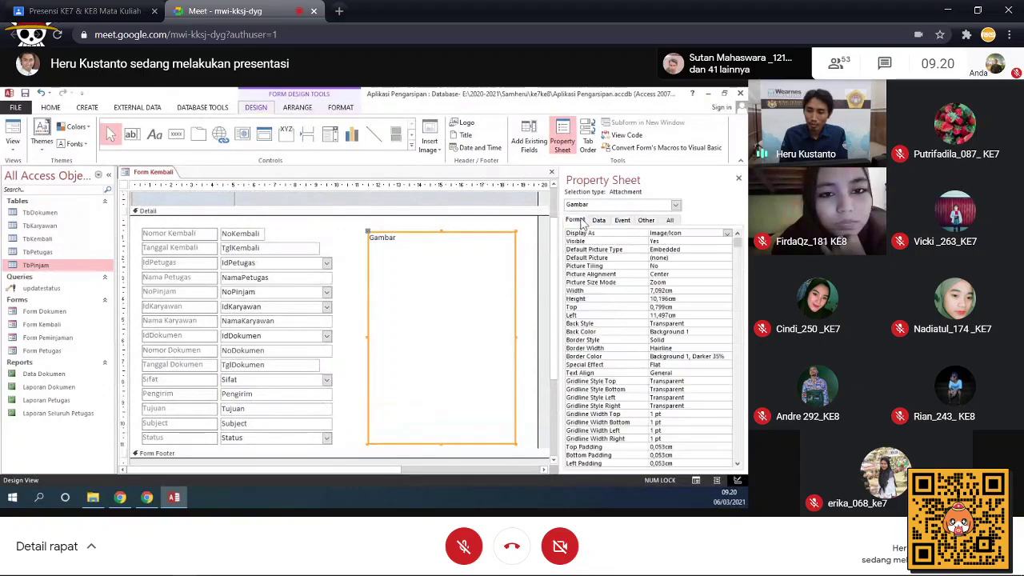
{"action": "left_click", "coordinate": [726, 284]}
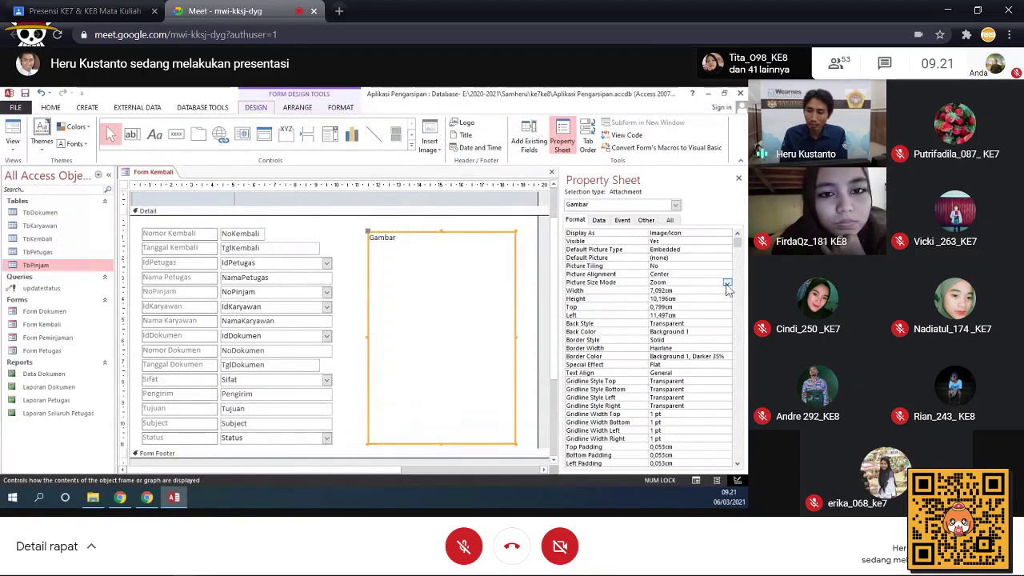
{"action": "left_click", "coordinate": [726, 283]}
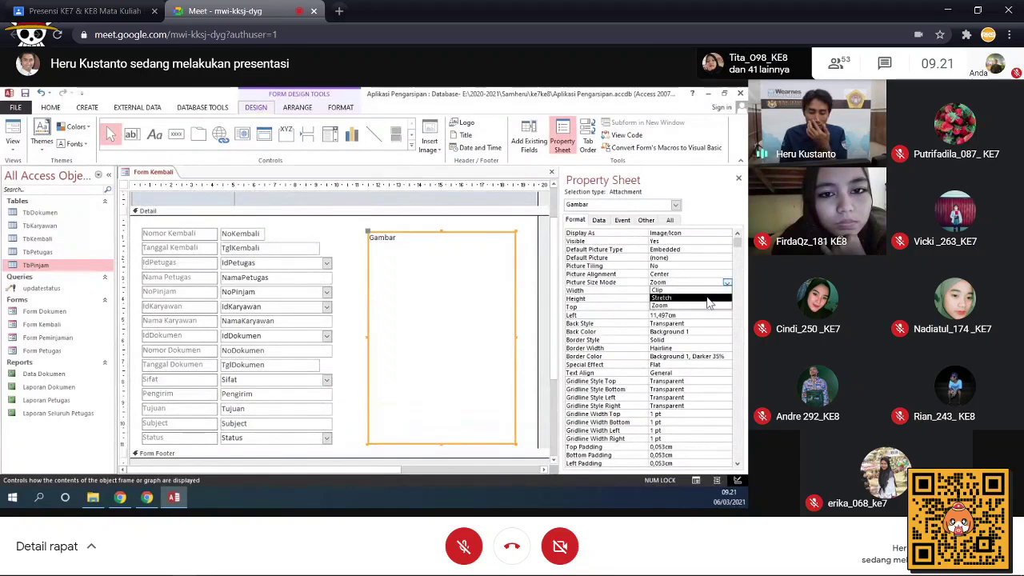
{"action": "left_click", "coordinate": [699, 297]}
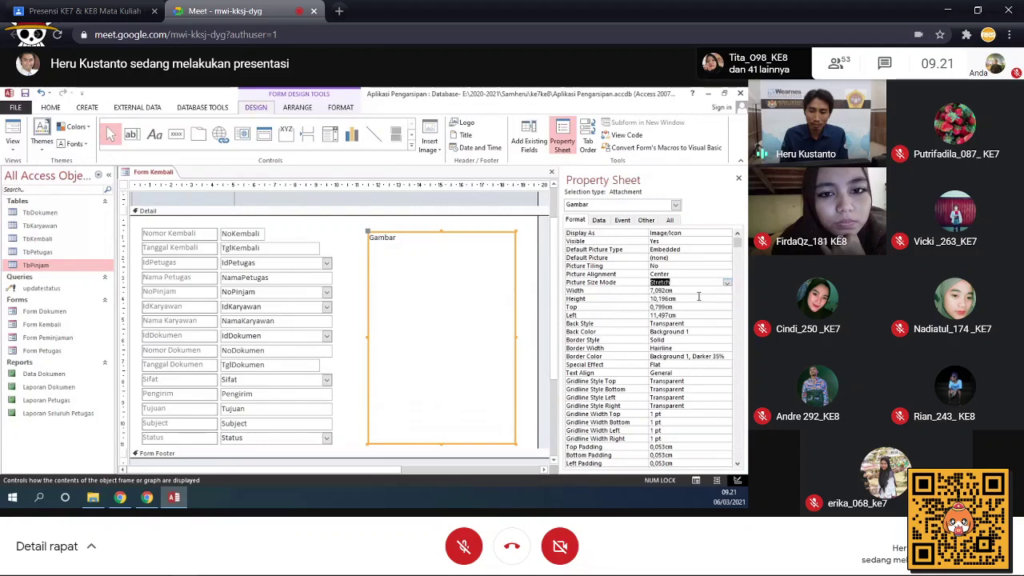
{"action": "left_click", "coordinate": [354, 232]}
Step: Reduce the height of the Form Kembali title label in the form header to about 0.9 cm
{"action": "scroll", "coordinate": [394, 231], "scroll_direction": "up", "scroll_amount": 1}
{"action": "left_click", "coordinate": [180, 229]}
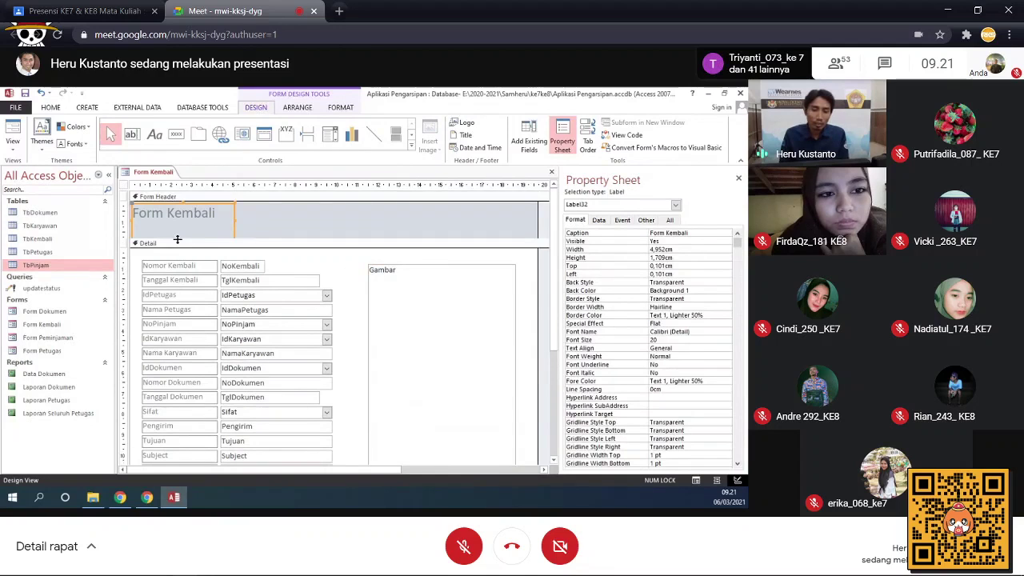
{"action": "mouse_move", "coordinate": [177, 239]}
{"action": "left_mouse_down"}
{"action": "mouse_move", "coordinate": [179, 250]}
{"action": "mouse_move", "coordinate": [182, 222]}
{"action": "left_mouse_up"}
{"action": "left_click", "coordinate": [182, 228]}
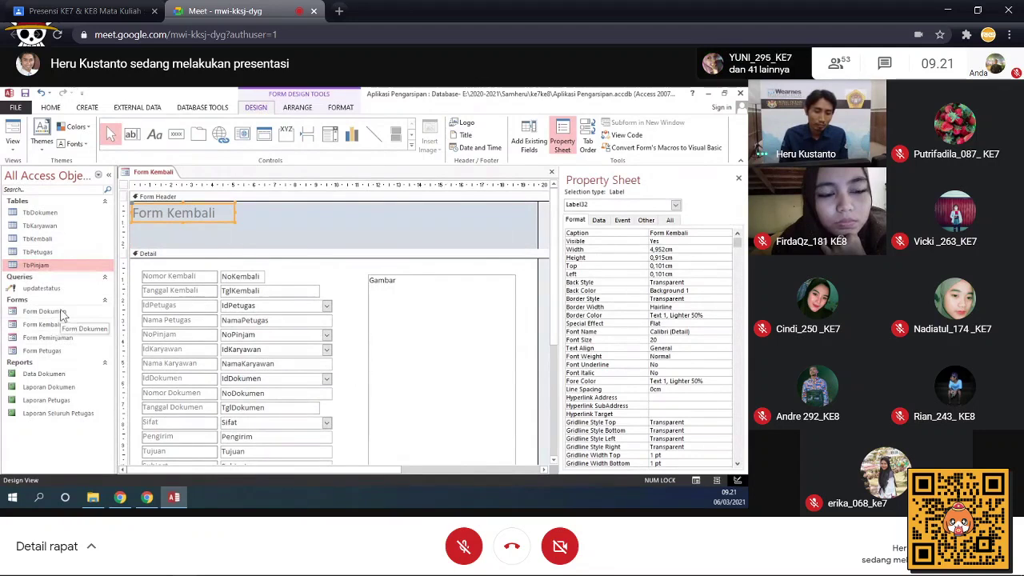
Step: Copy the navigation, Tambah, Simpan and Hapus buttons from Form Peminjaman's header in Design View, and close that form
{"action": "double_click", "coordinate": [68, 339]}
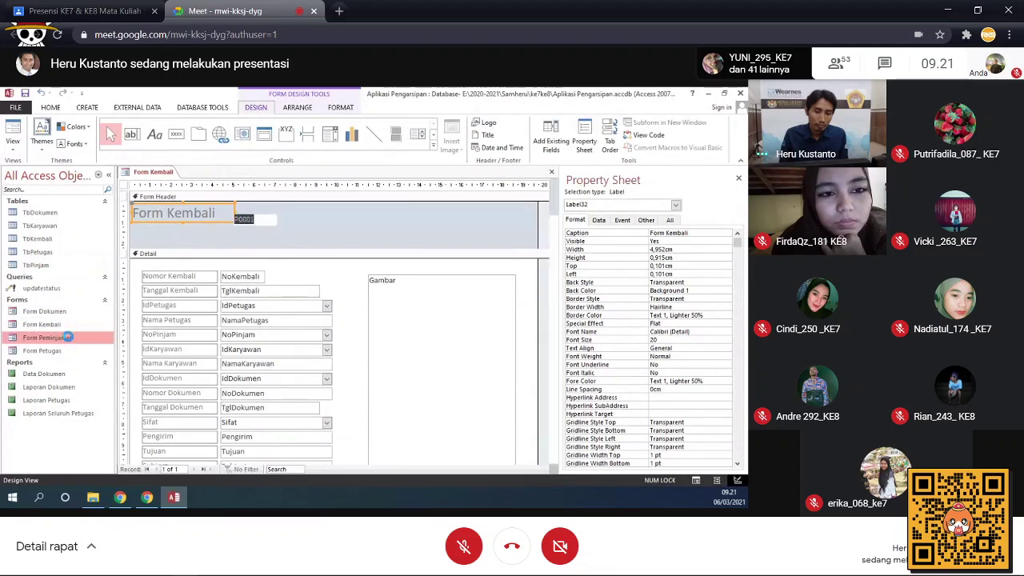
{"action": "right_click", "coordinate": [651, 271]}
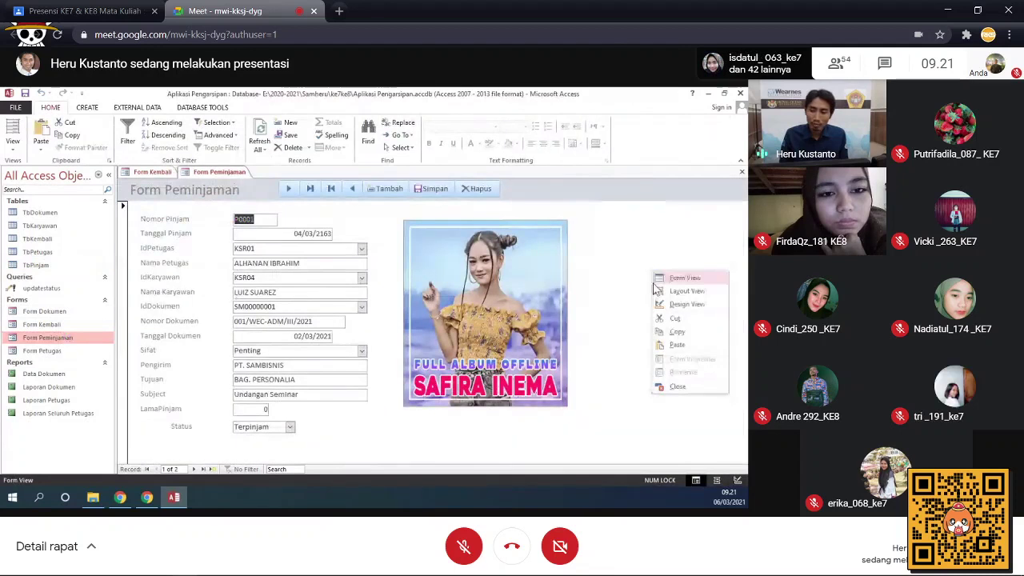
{"action": "left_click", "coordinate": [655, 303]}
{"action": "left_click_drag", "start_coordinate": [522, 221], "coordinate": [280, 217]}
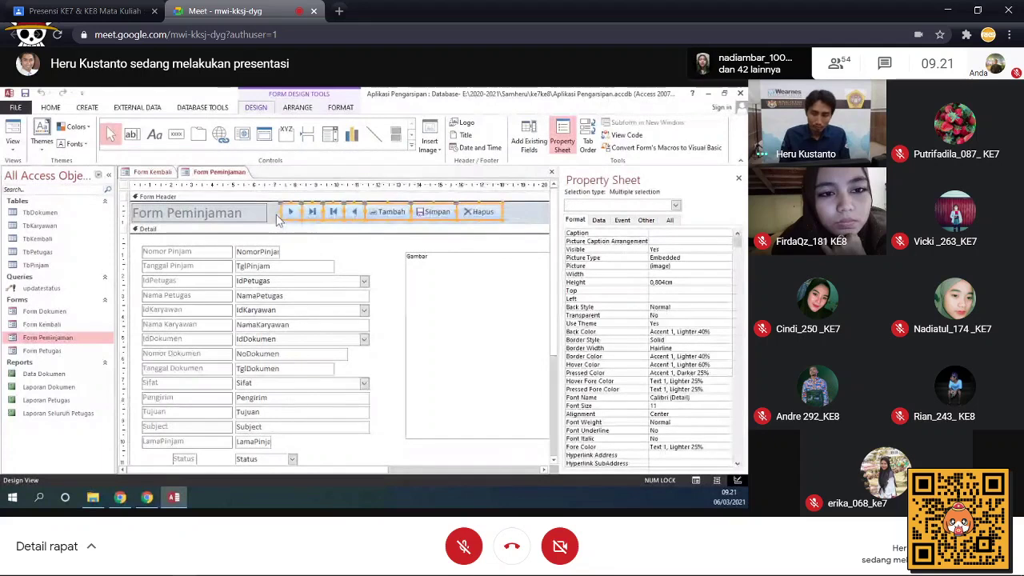
{"action": "left_click", "coordinate": [551, 172]}
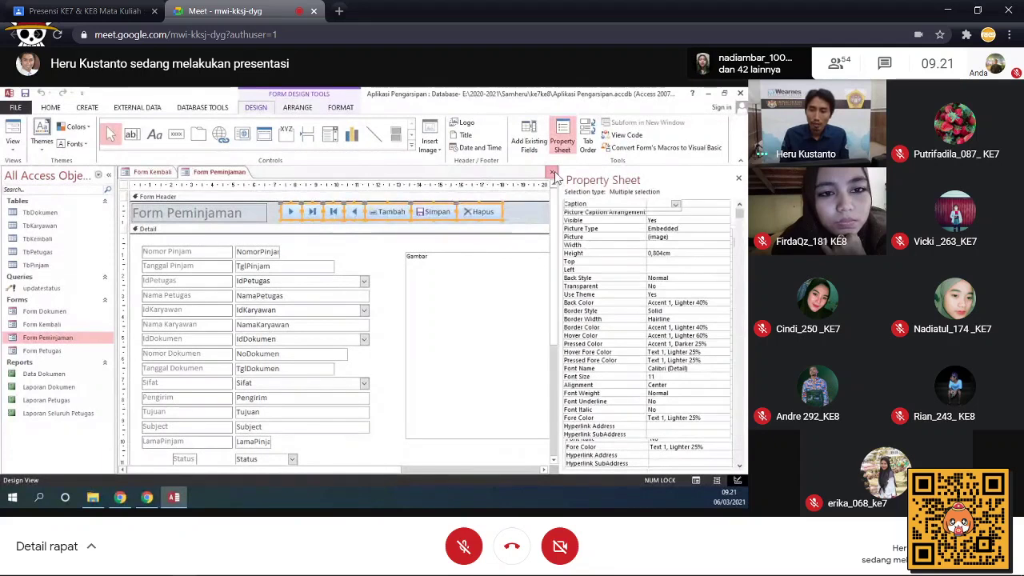
Step: Paste the copied buttons beside the title in Form Kembali's header and reduce the header height to about 1.4 cm
{"action": "scroll", "coordinate": [342, 283], "scroll_direction": "down", "scroll_amount": 3}
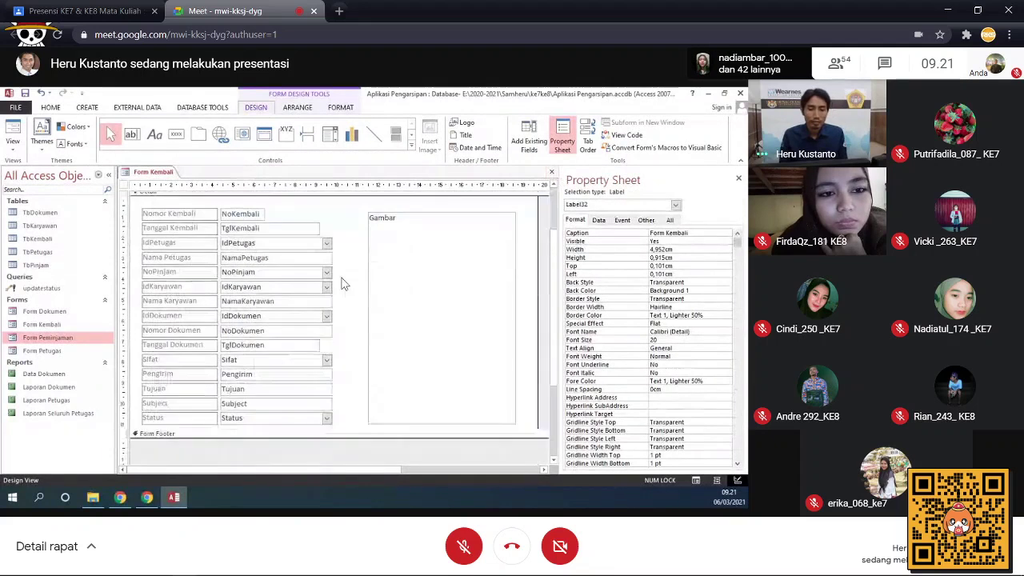
{"action": "scroll", "coordinate": [304, 224], "scroll_direction": "up", "scroll_amount": 1}
{"action": "left_click", "coordinate": [305, 223]}
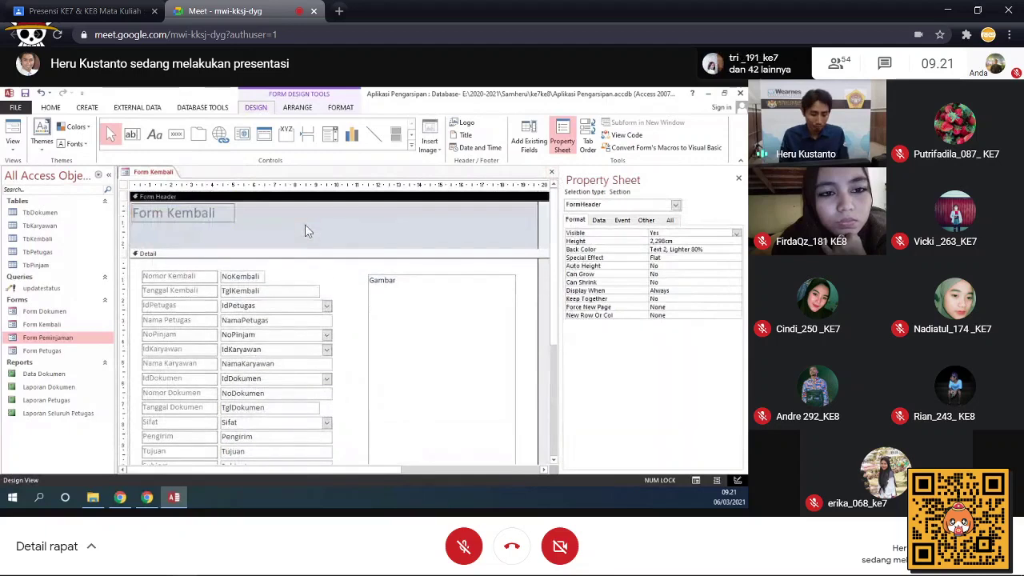
{"action": "key", "text": "ctrl+v"}
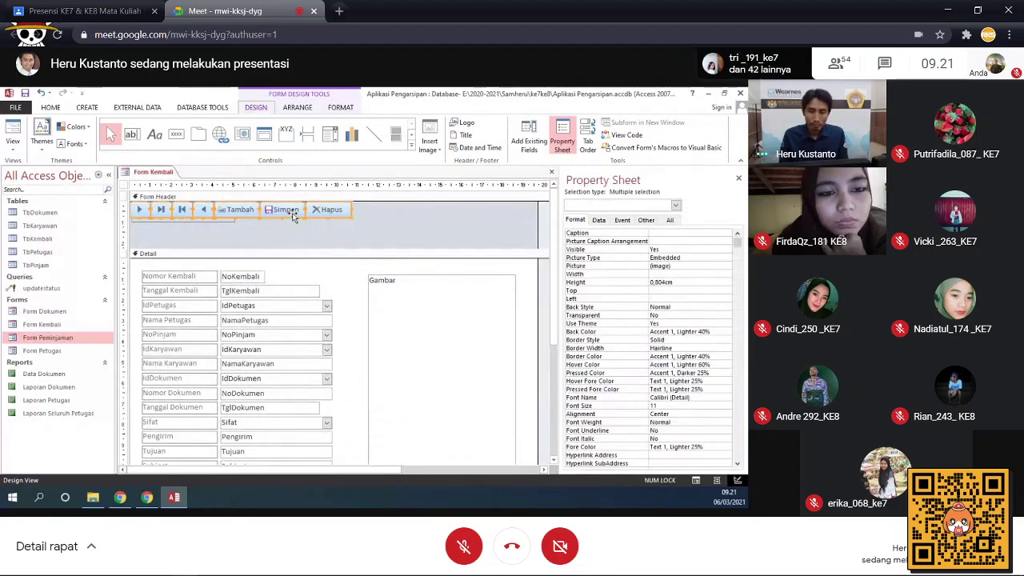
{"action": "left_click_drag", "start_coordinate": [295, 212], "coordinate": [405, 219]}
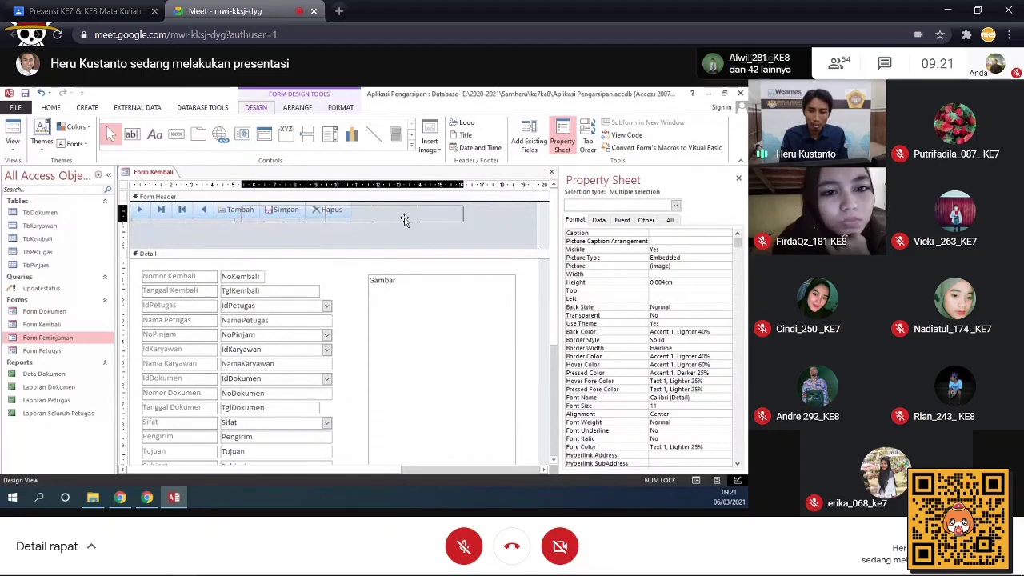
{"action": "left_click", "coordinate": [481, 213]}
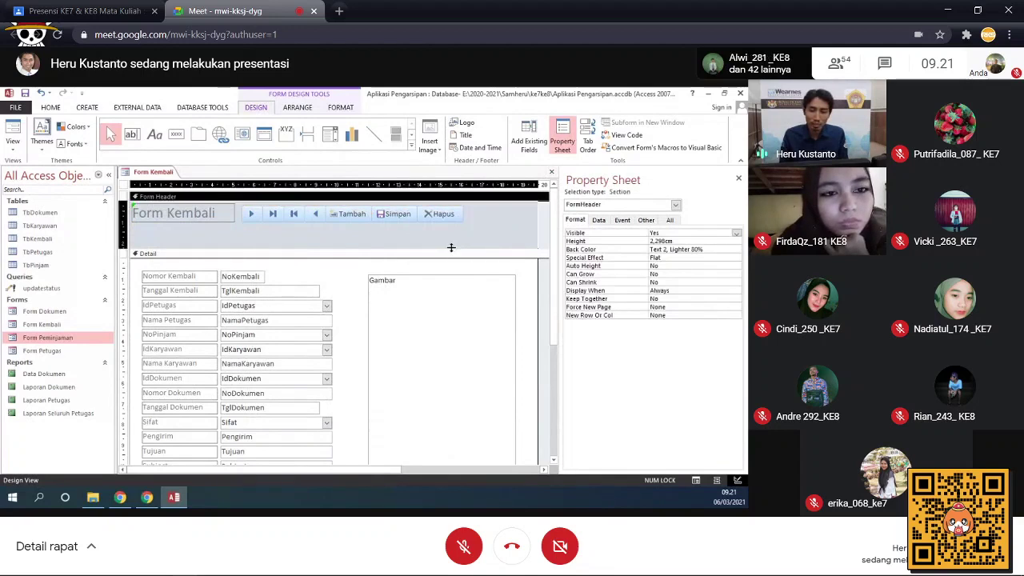
{"action": "left_click_drag", "start_coordinate": [452, 246], "coordinate": [451, 230]}
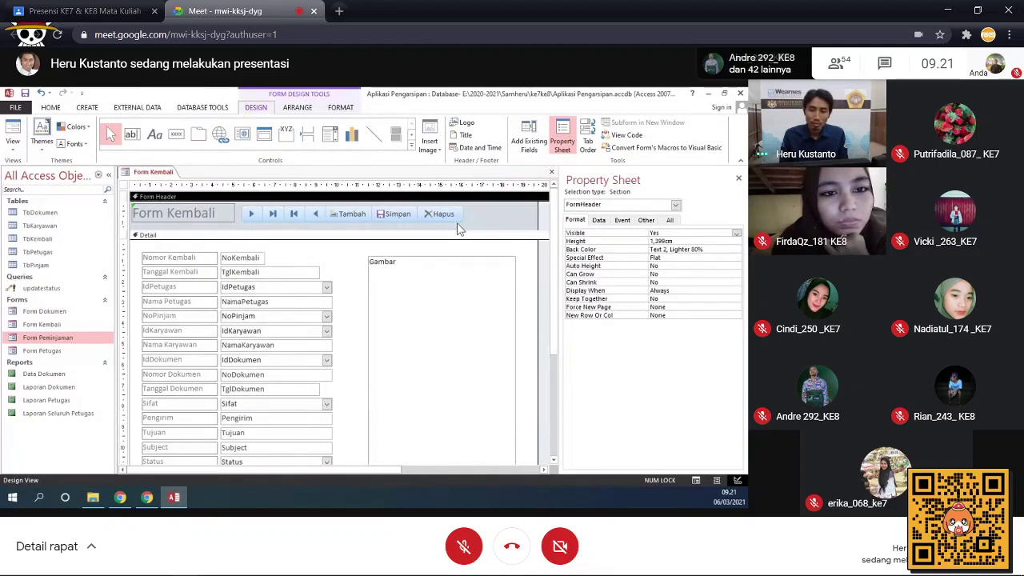
Step: Display Form Kembali in Form View and enter Nomor Kembali K0001 with Tanggal Kembali 06/03/2021
{"action": "left_click", "coordinate": [13, 132]}
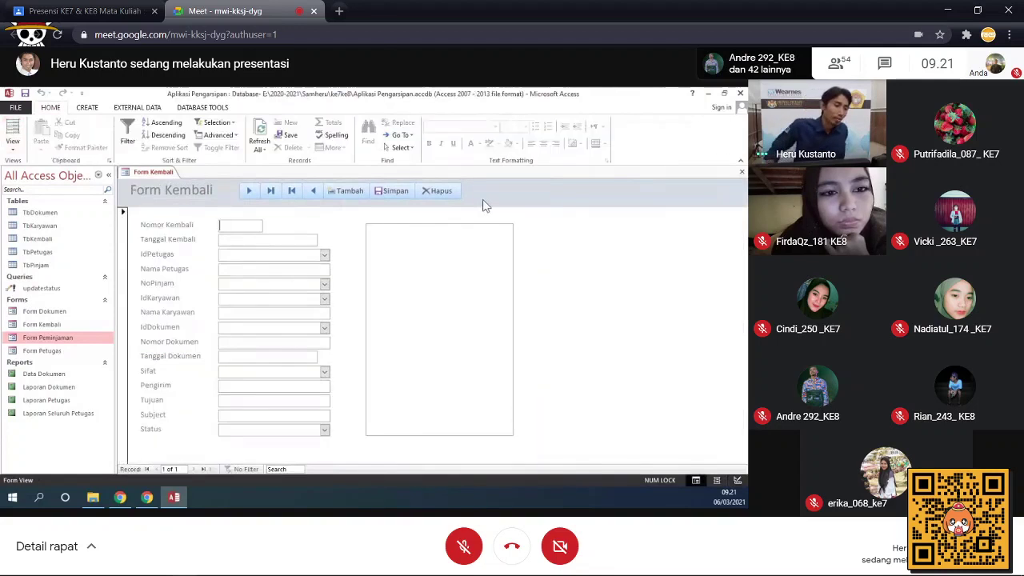
{"action": "type", "text": "00"}
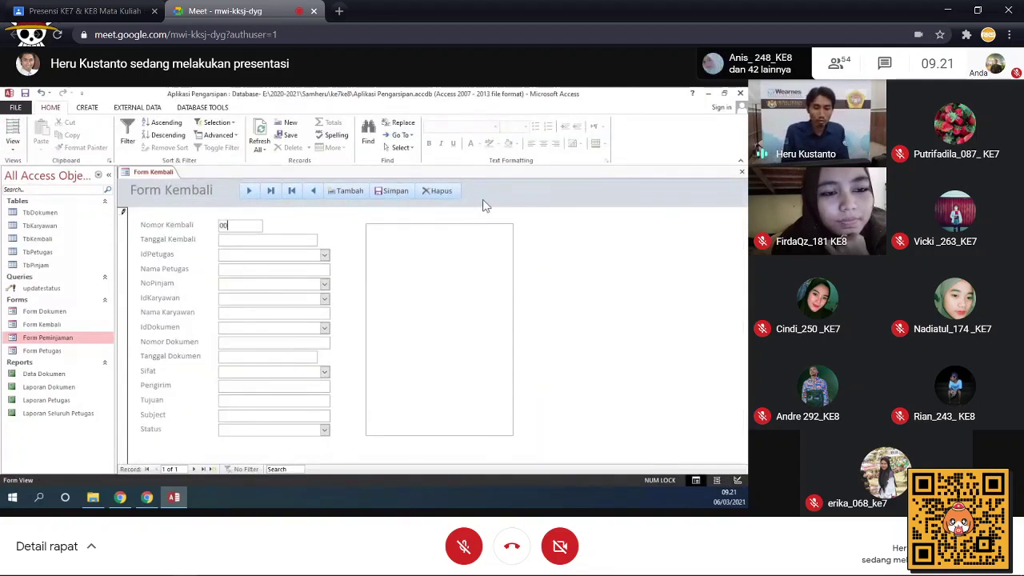
{"action": "key", "text": "BackSpace"}
{"action": "key", "text": "BackSpace"}
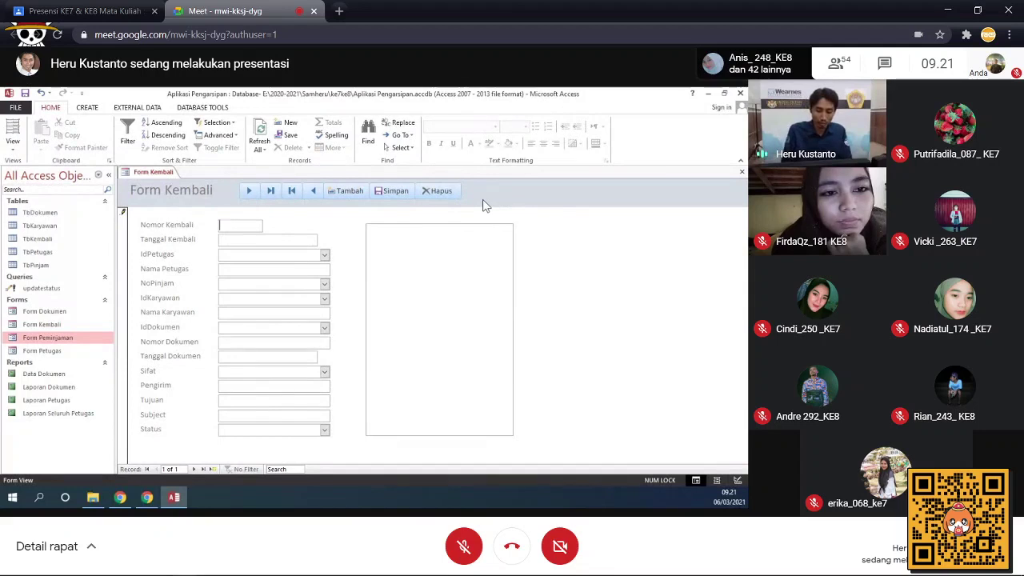
{"action": "type", "text": "K000"}
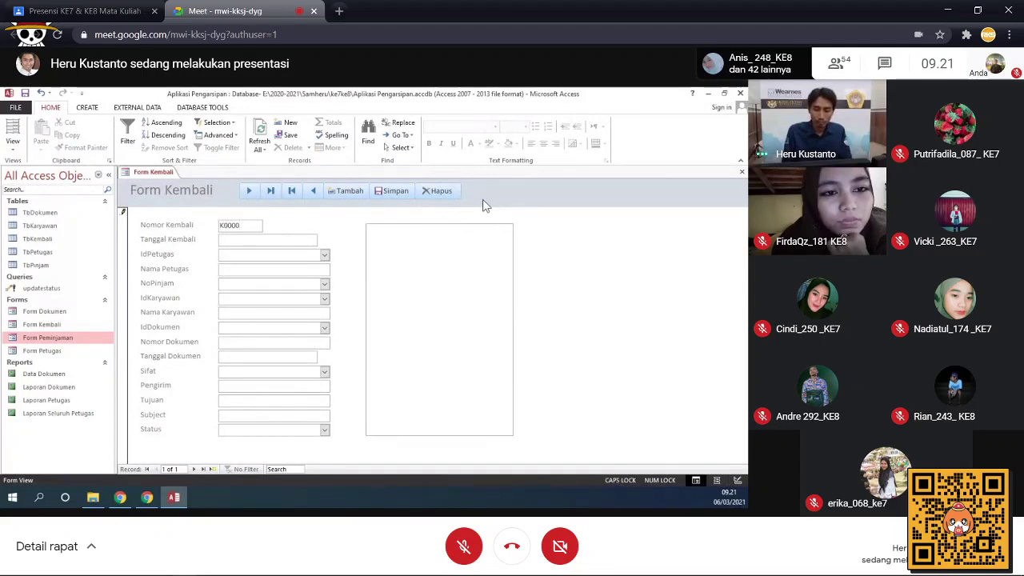
{"action": "type", "text": "1"}
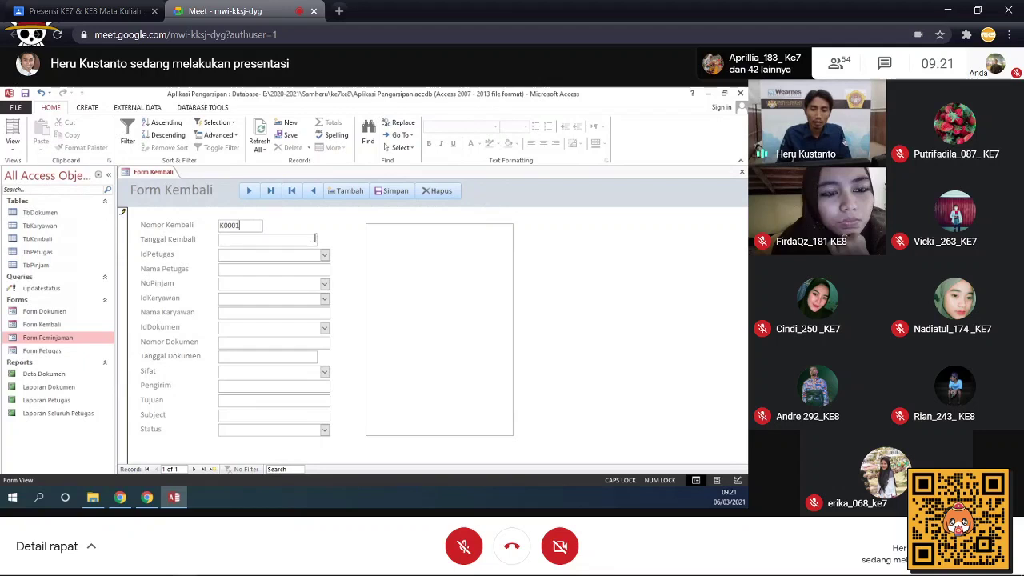
{"action": "left_click", "coordinate": [315, 238]}
{"action": "left_click", "coordinate": [323, 239]}
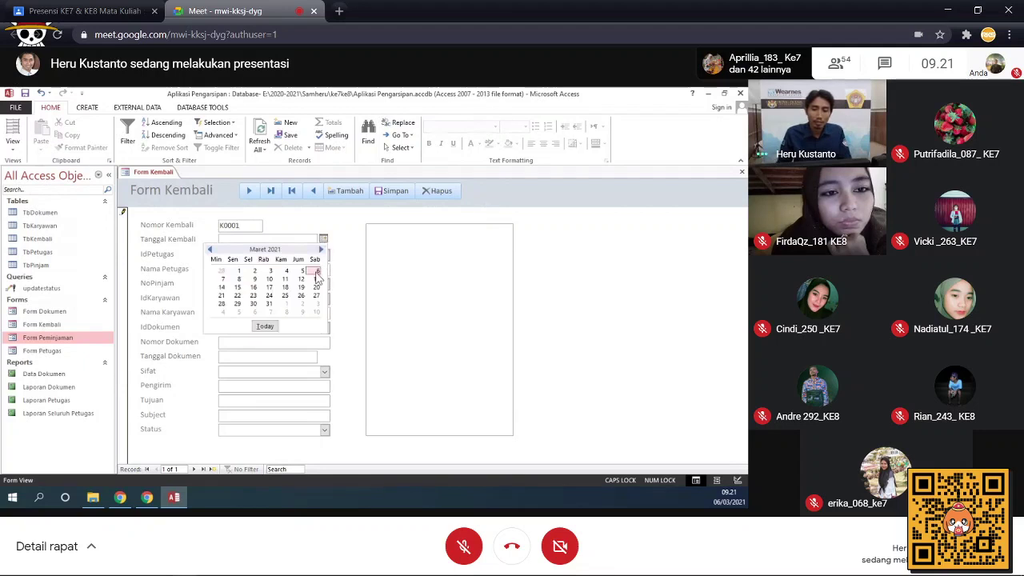
{"action": "left_click", "coordinate": [317, 272]}
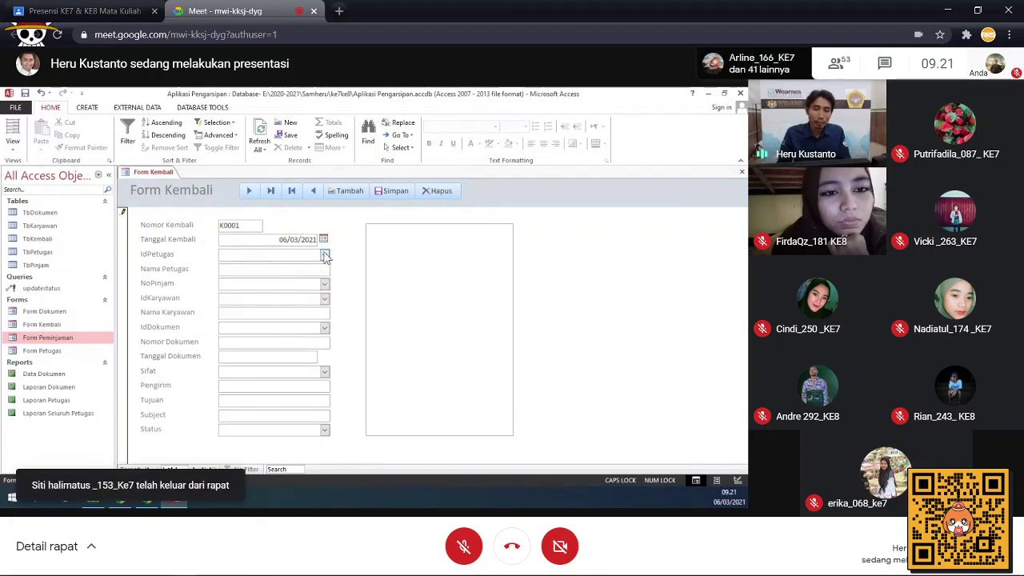
Step: Choose KSR03 as the return record's IdPetugas and P0001 as its NoPinjam
{"action": "left_click", "coordinate": [324, 254]}
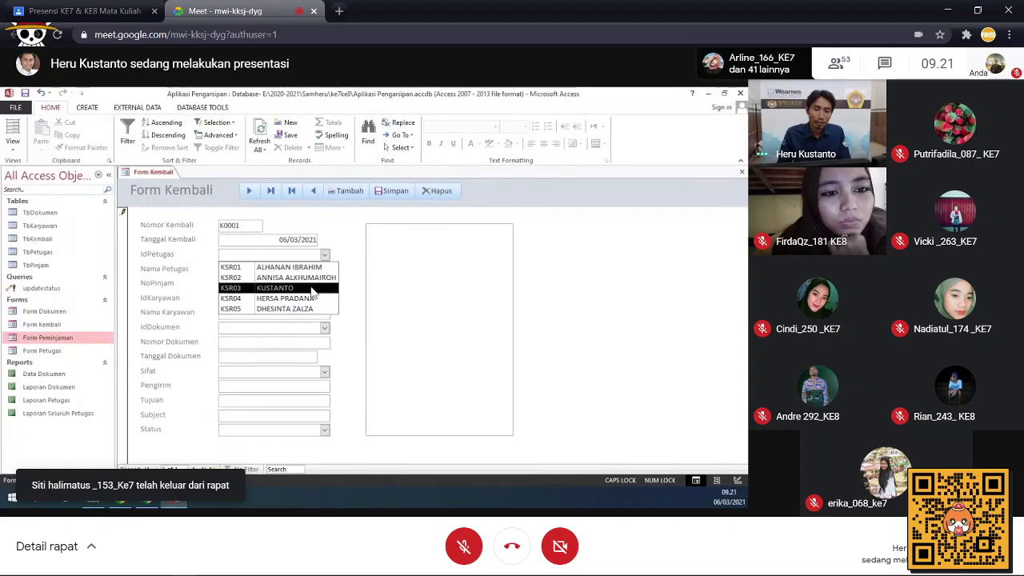
{"action": "left_click", "coordinate": [312, 289]}
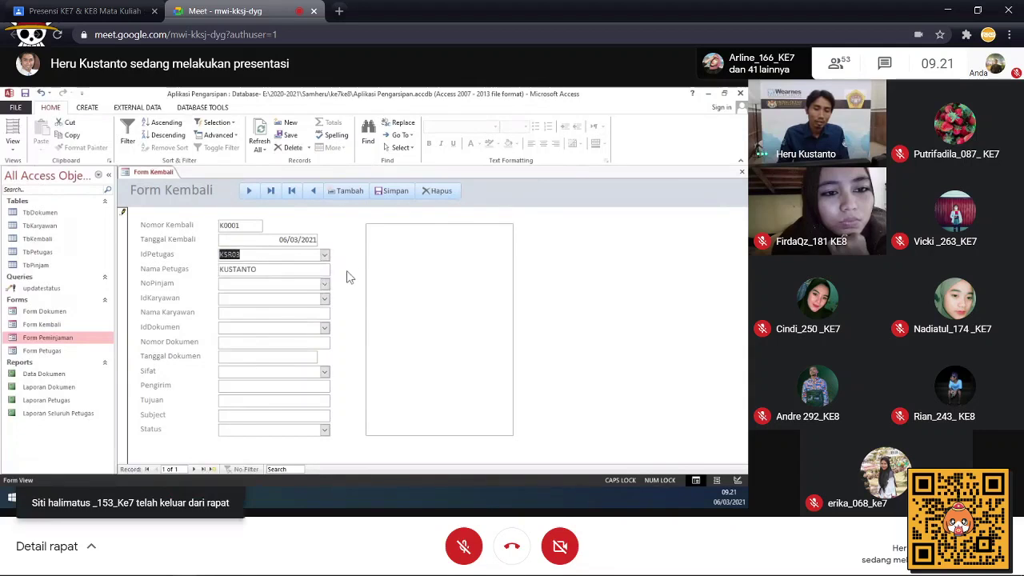
{"action": "left_click", "coordinate": [325, 286]}
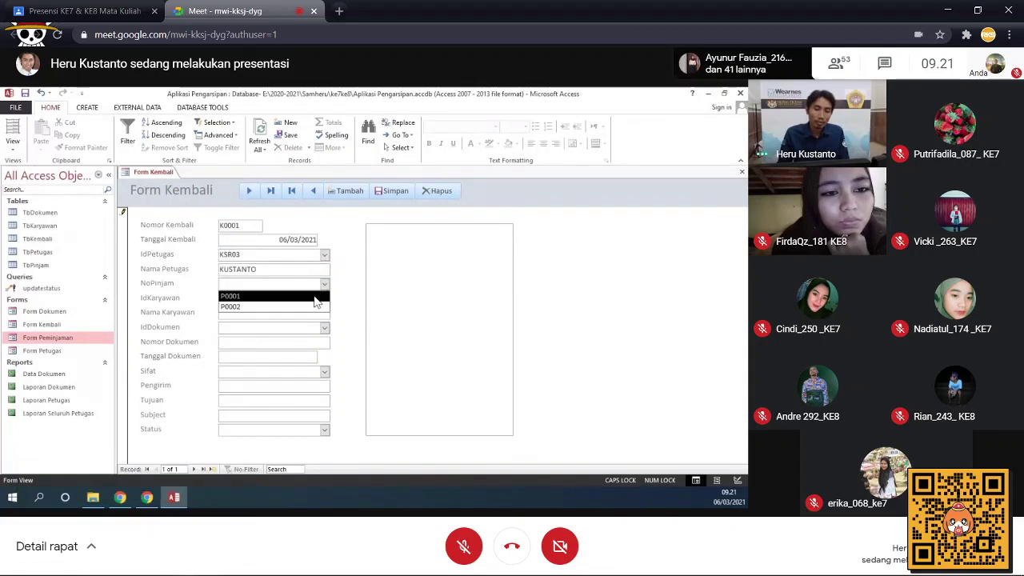
{"action": "left_click", "coordinate": [316, 297]}
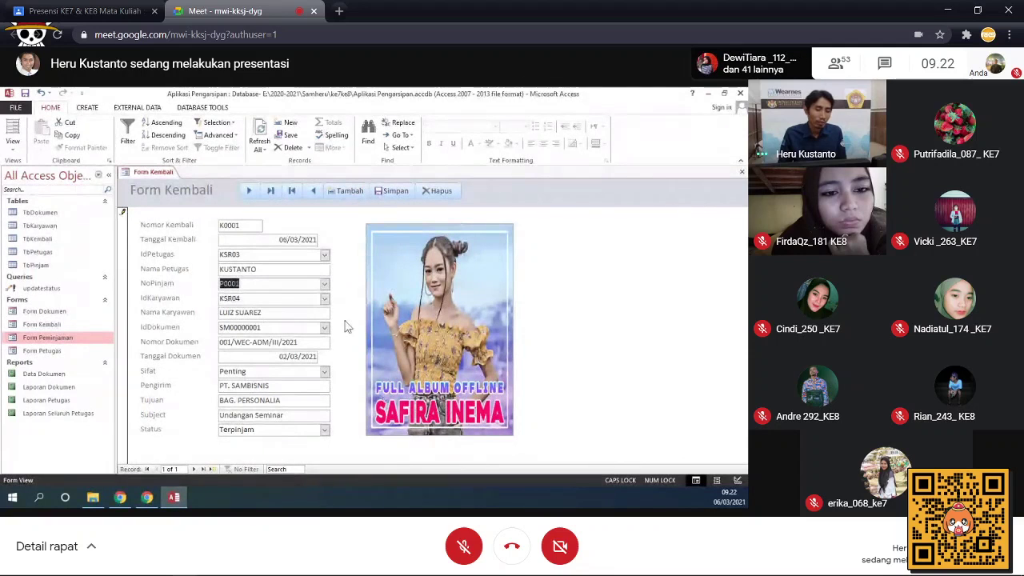
Step: Test the automatic document fields by changing NoPinjam to P0002 and back to P0001
{"action": "left_click", "coordinate": [324, 285]}
{"action": "left_click", "coordinate": [308, 306]}
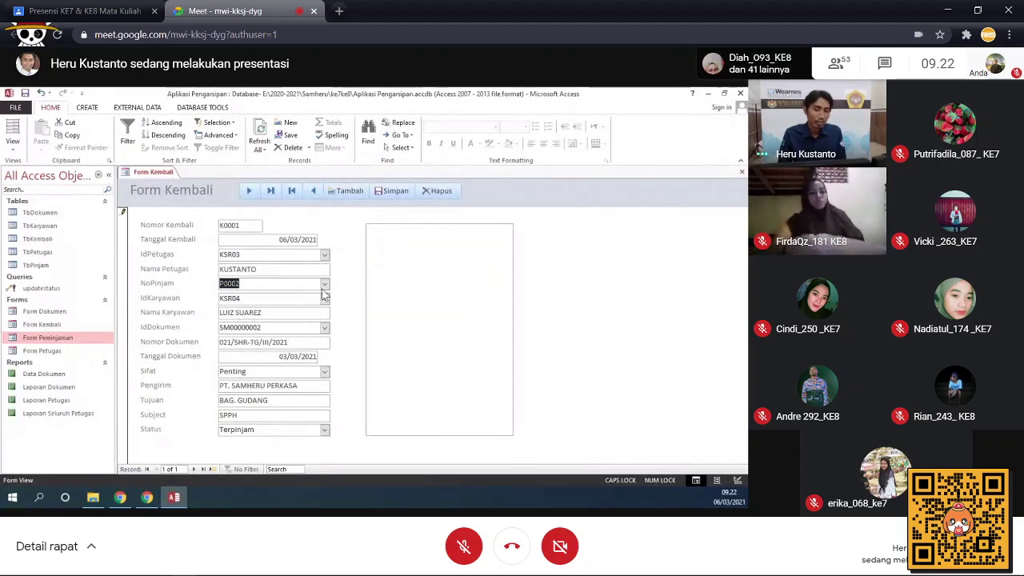
{"action": "left_click", "coordinate": [324, 284]}
{"action": "left_click", "coordinate": [318, 296]}
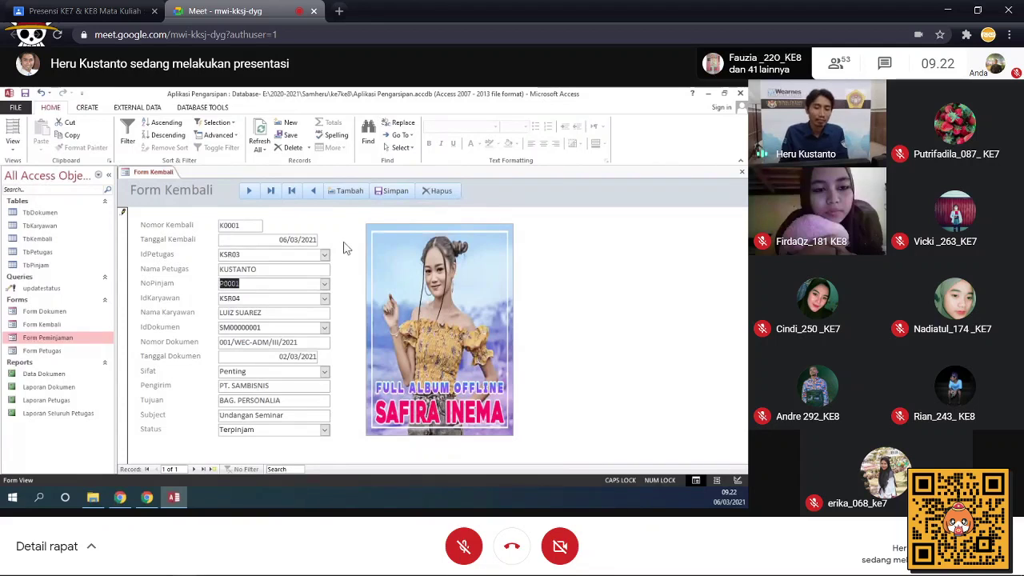
Step: Check the document statuses in the TbDokumen table, close it, and return Form Kembali to Design View
{"action": "double_click", "coordinate": [72, 213]}
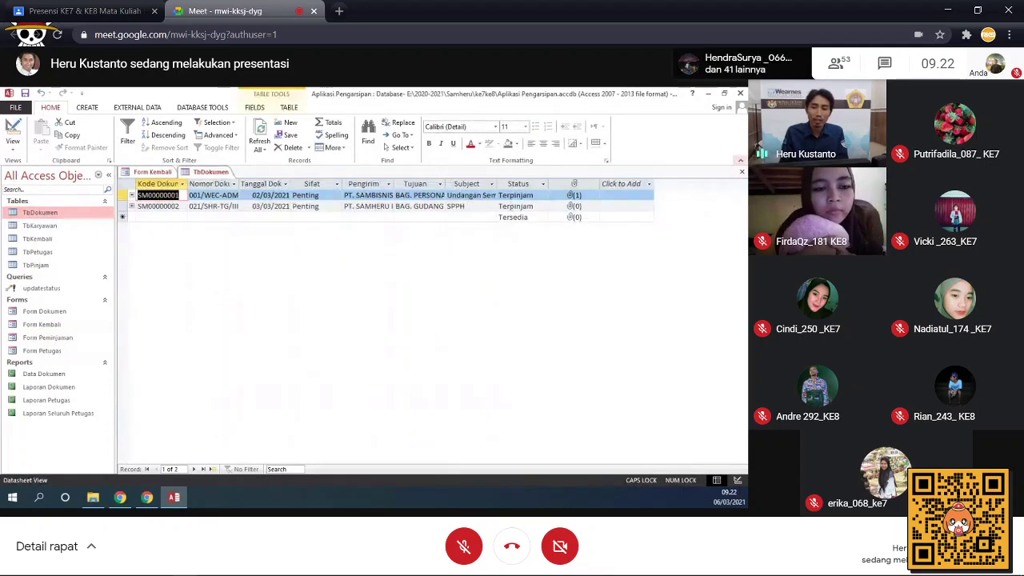
{"action": "left_click", "coordinate": [741, 172]}
{"action": "right_click", "coordinate": [574, 241]}
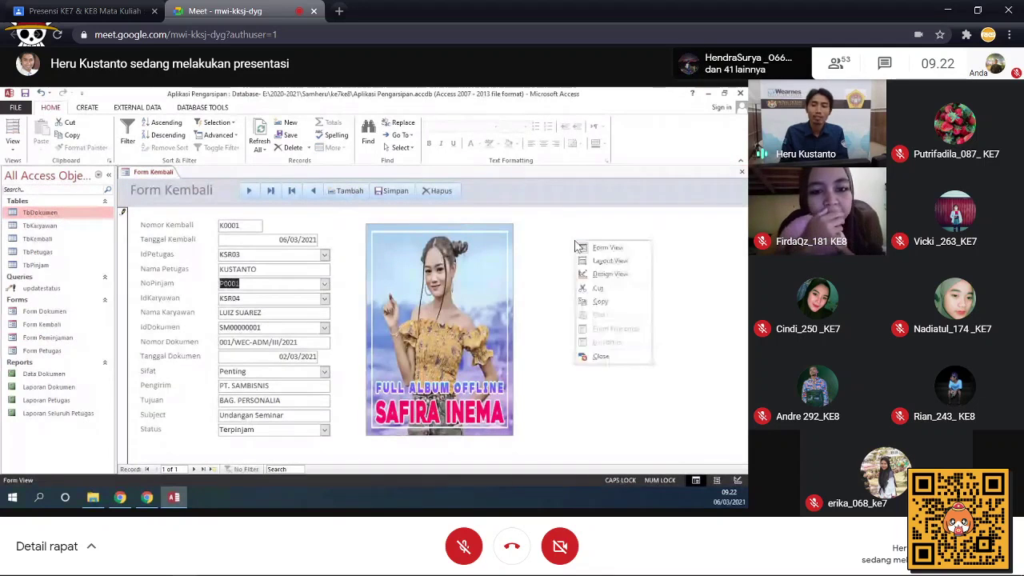
{"action": "left_click", "coordinate": [608, 274]}
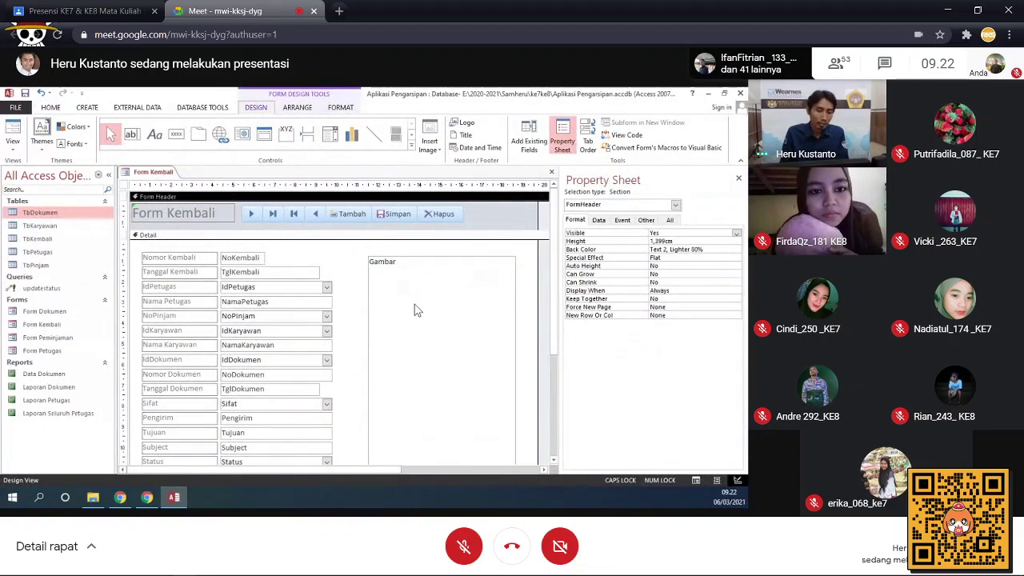
Step: Duplicate the updatestatus query under the name UpdateKembali
{"action": "left_click", "coordinate": [57, 292]}
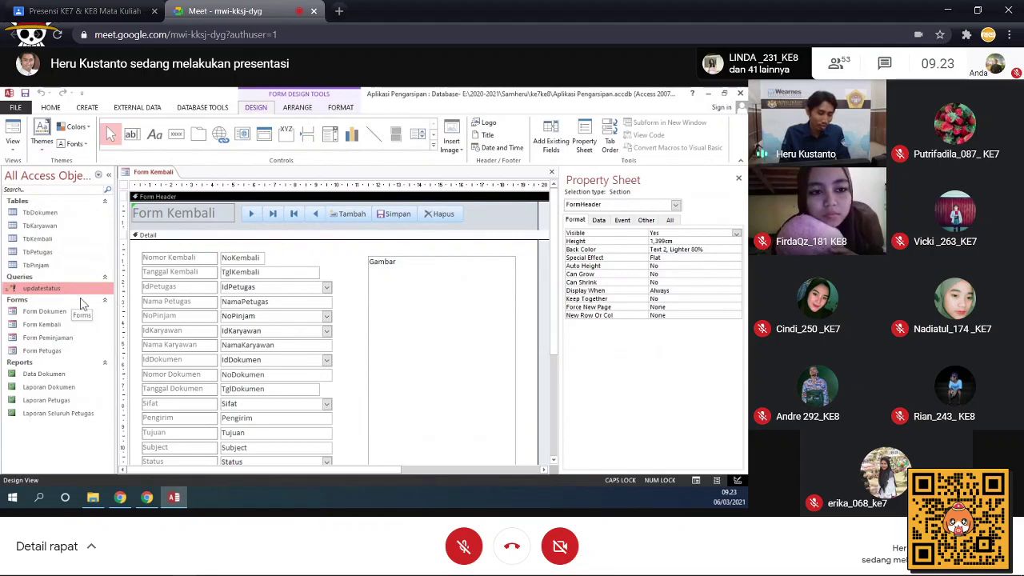
{"action": "key", "text": "ctrl+v"}
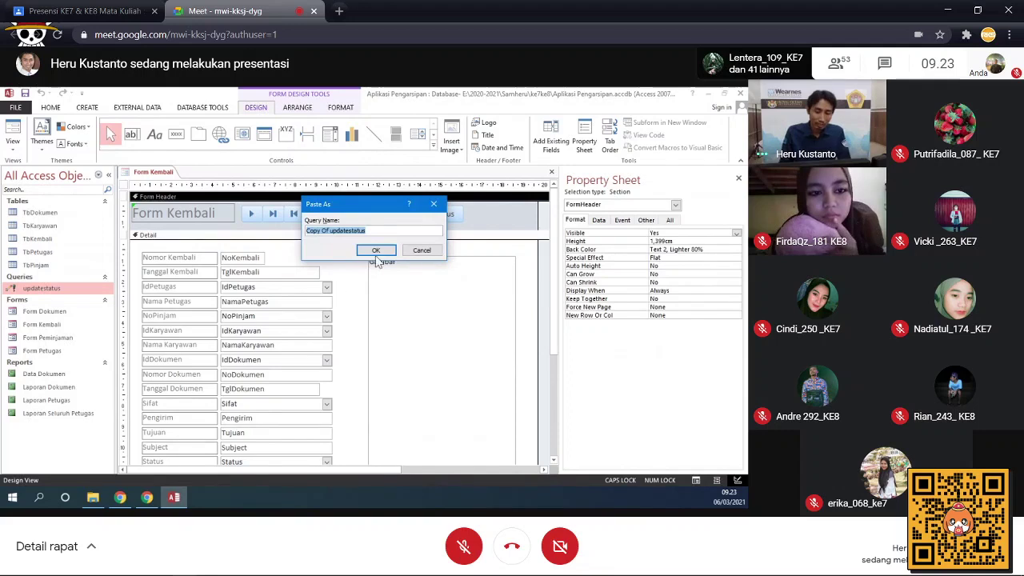
{"action": "type", "text": "U"}
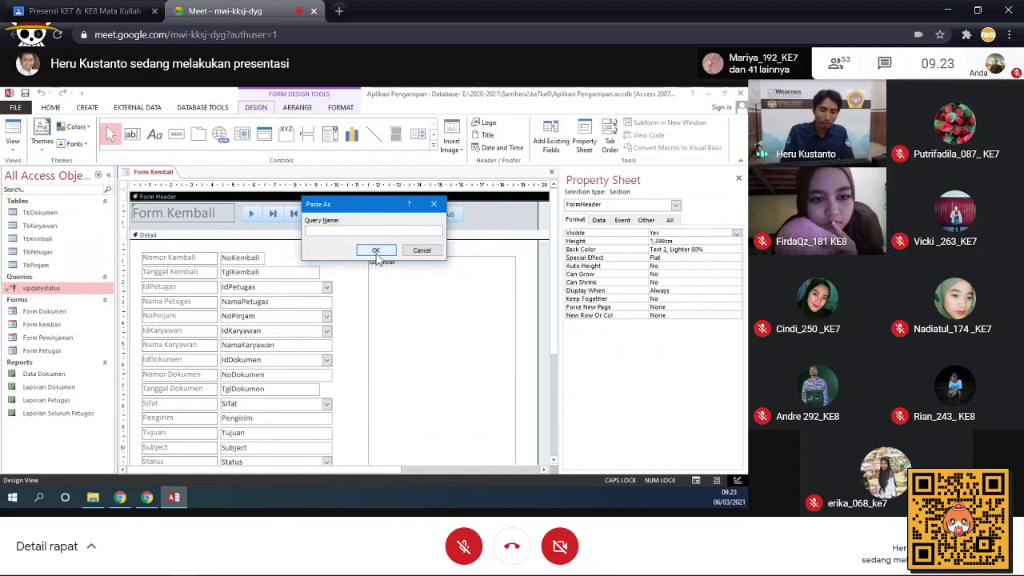
{"action": "type", "text": "UP"}
{"action": "key", "text": "BackSpace"}
{"action": "key", "text": "BackSpace"}
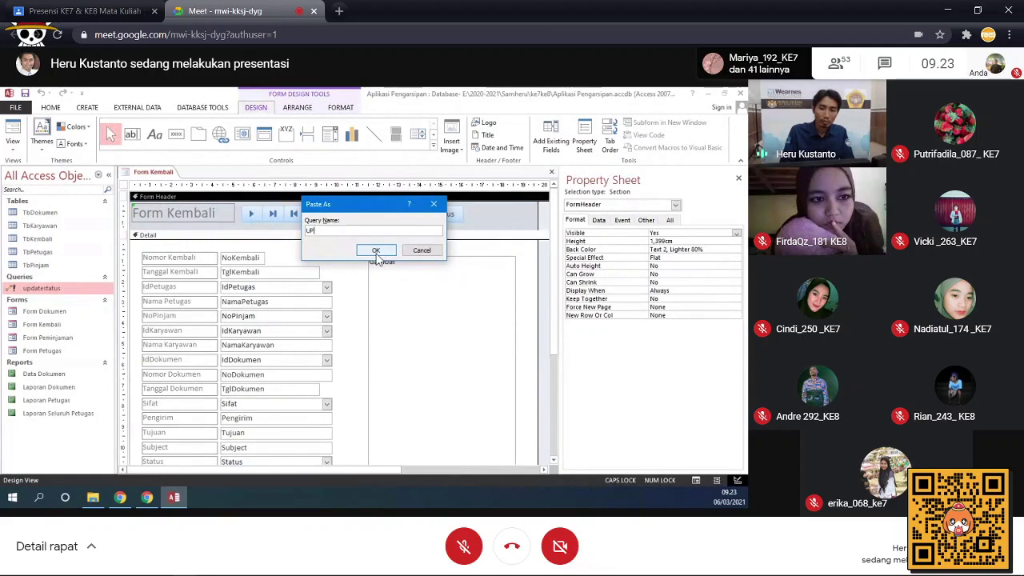
{"action": "type", "text": "dat"}
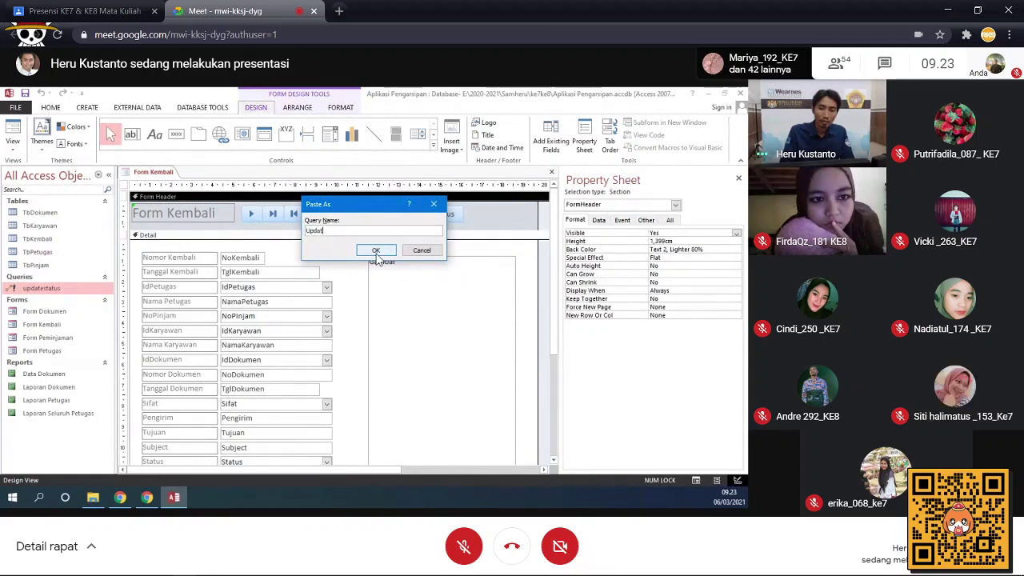
{"action": "type", "text": "eKembali"}
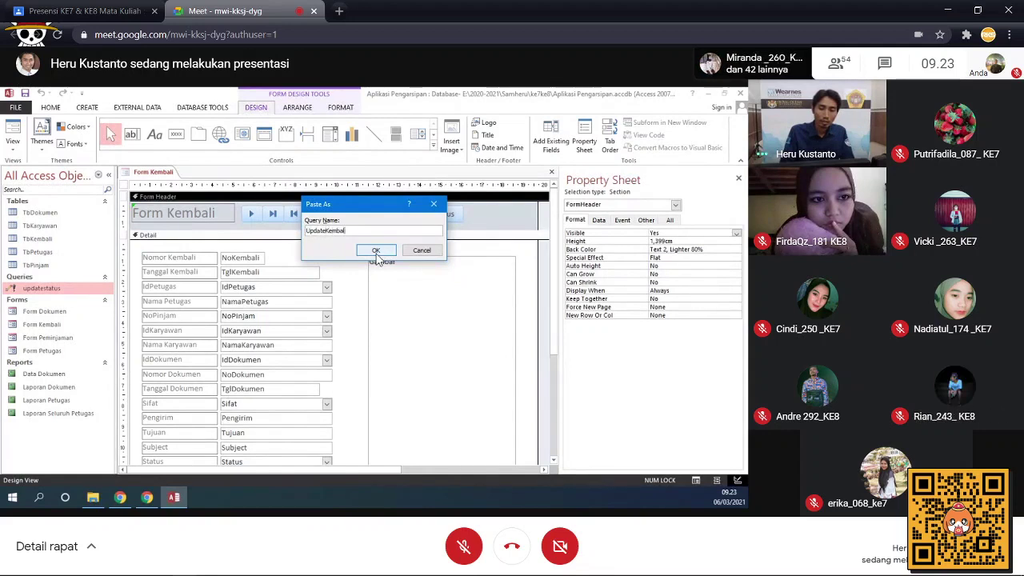
{"action": "left_click", "coordinate": [376, 251]}
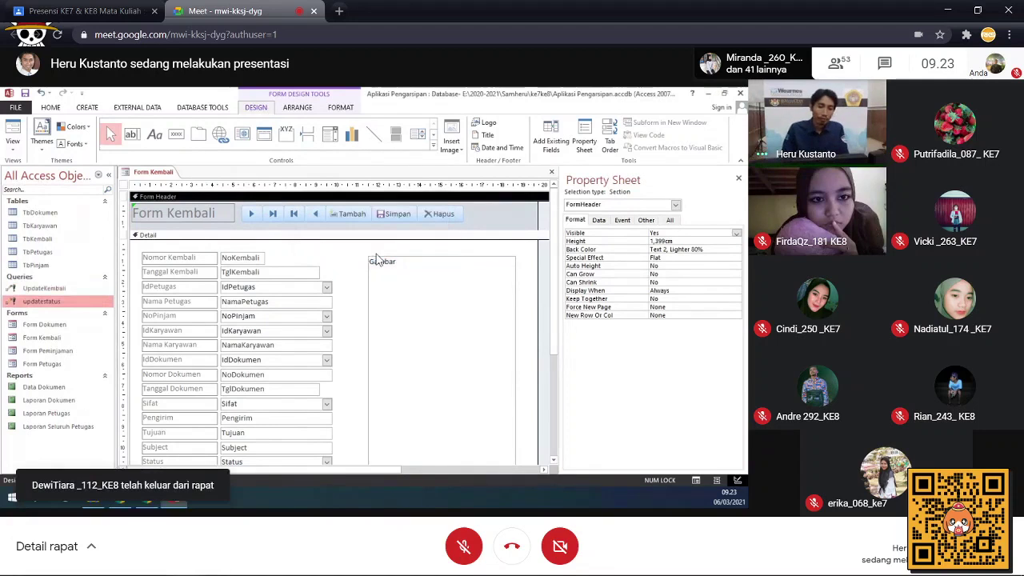
Step: Open the UpdateKembali query in Design View and set the Status field's Update To value to Tersedia
{"action": "left_click", "coordinate": [53, 289]}
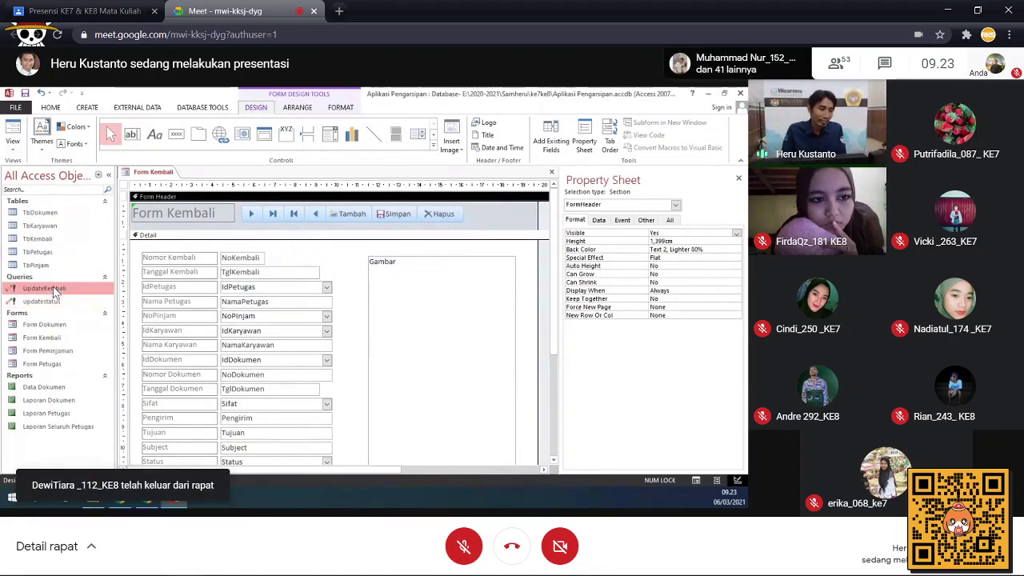
{"action": "right_click", "coordinate": [54, 291]}
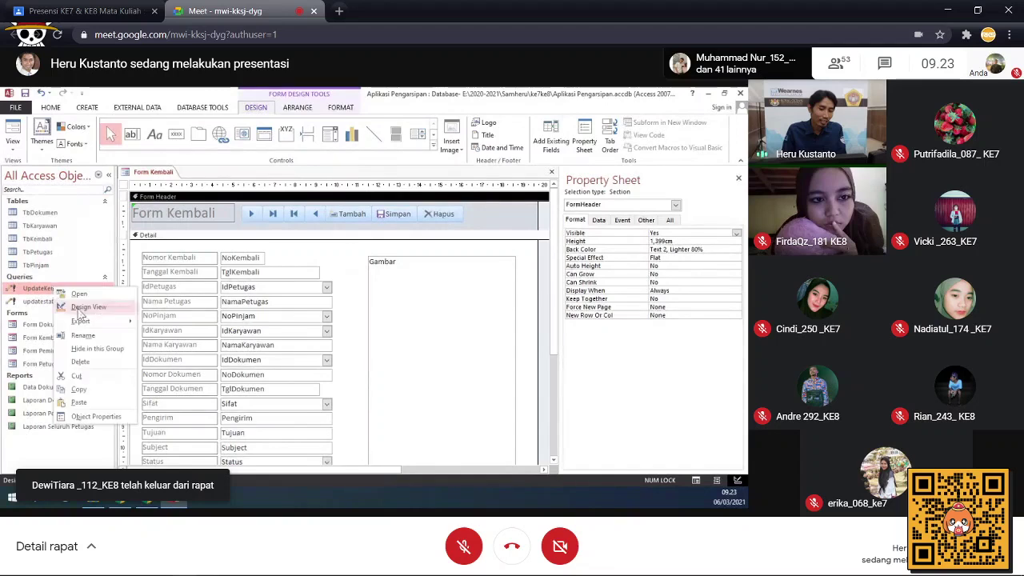
{"action": "left_click", "coordinate": [88, 304]}
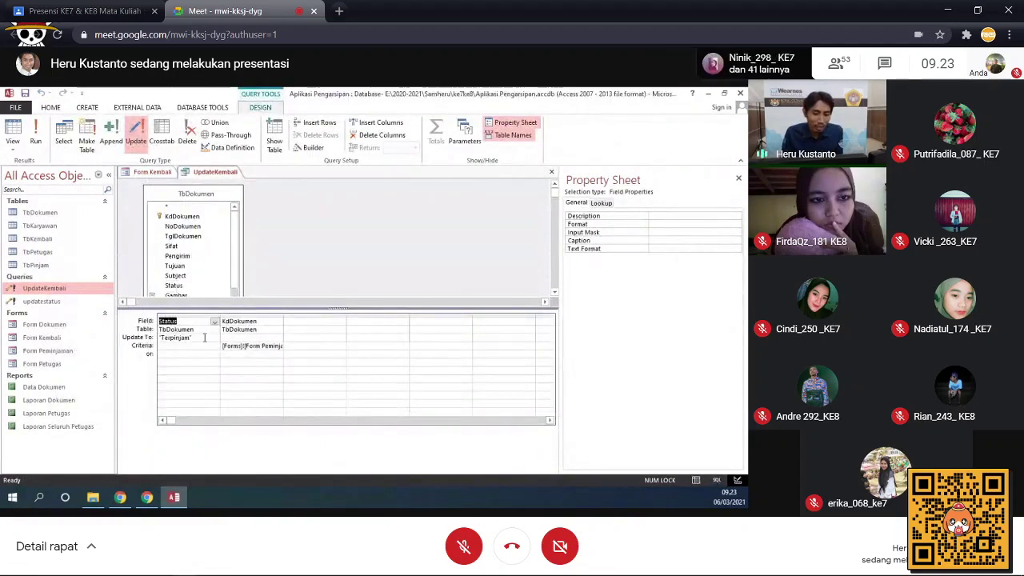
{"action": "left_click", "coordinate": [160, 337]}
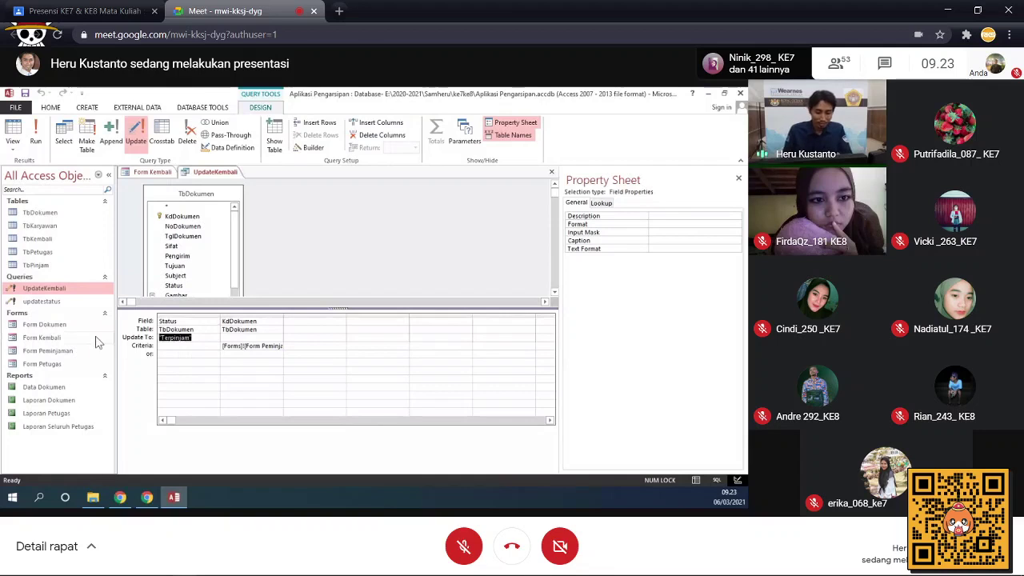
{"action": "type", "text": "Tersed"}
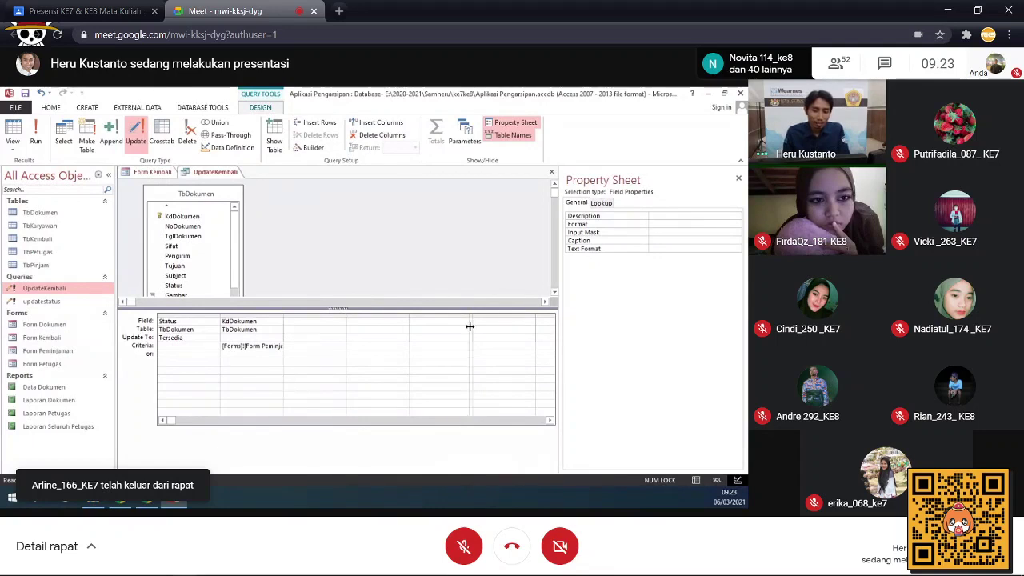
Step: Widen the KdDokumen column and set its criteria to [Forms]![Form Kembali]![IdDokumen]
{"action": "left_click_drag", "start_coordinate": [469, 326], "coordinate": [470, 327]}
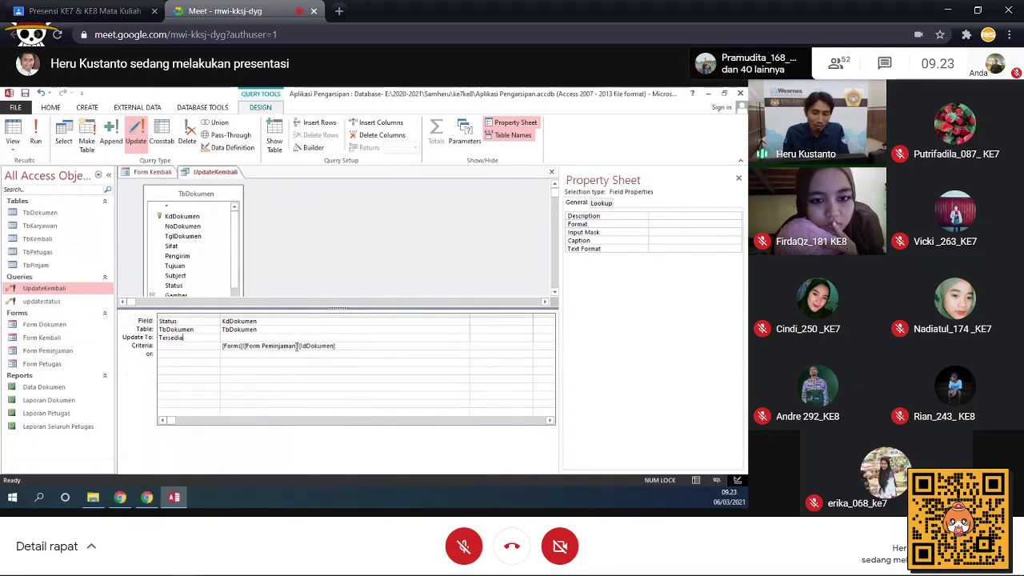
{"action": "left_click_drag", "start_coordinate": [297, 345], "coordinate": [261, 345]}
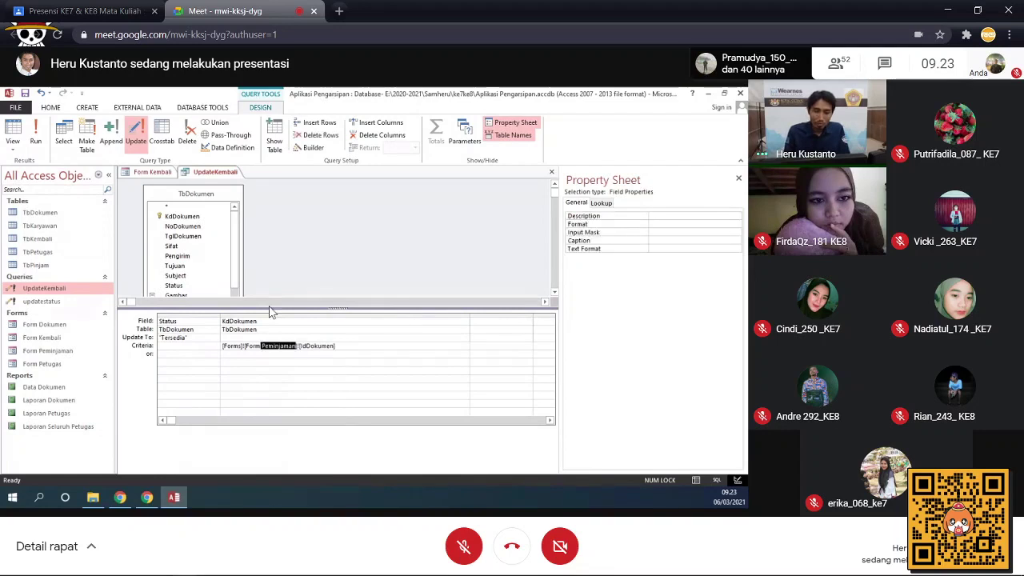
{"action": "key", "text": "End"}
{"action": "key", "text": "BackSpace"}
{"action": "key", "text": "BackSpace"}
{"action": "key", "text": "BackSpace"}
{"action": "key", "text": "BackSpace"}
{"action": "key", "text": "BackSpace"}
{"action": "key", "text": "BackSpace"}
{"action": "key", "text": "BackSpace"}
{"action": "key", "text": "BackSpace"}
{"action": "key", "text": "BackSpace"}
{"action": "key", "text": "BackSpace"}
{"action": "key", "text": "BackSpace"}
{"action": "key", "text": "BackSpace"}
{"action": "key", "text": "BackSpace"}
{"action": "key", "text": "BackSpace"}
{"action": "key", "text": "BackSpace"}
{"action": "key", "text": "BackSpace"}
{"action": "key", "text": "BackSpace"}
{"action": "key", "text": "BackSpace"}
{"action": "key", "text": "BackSpace"}
{"action": "key", "text": "BackSpace"}
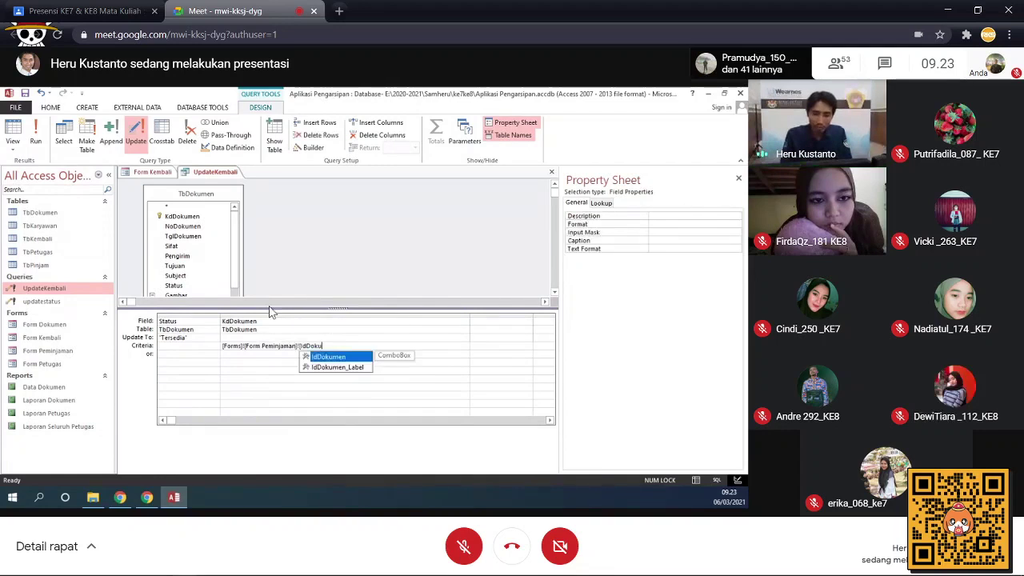
{"action": "key", "text": "BackSpace"}
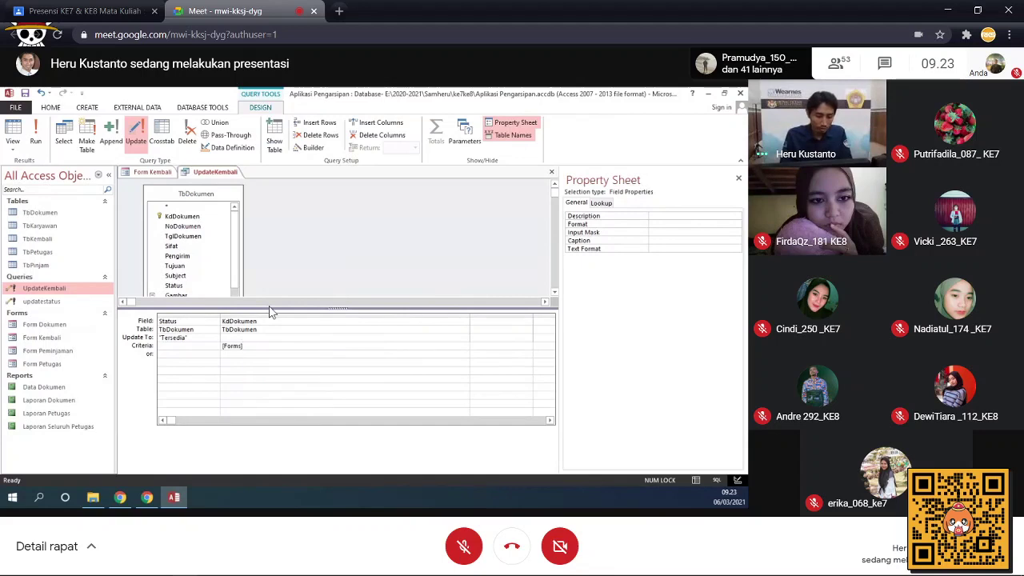
{"action": "type", "text": "!fo"}
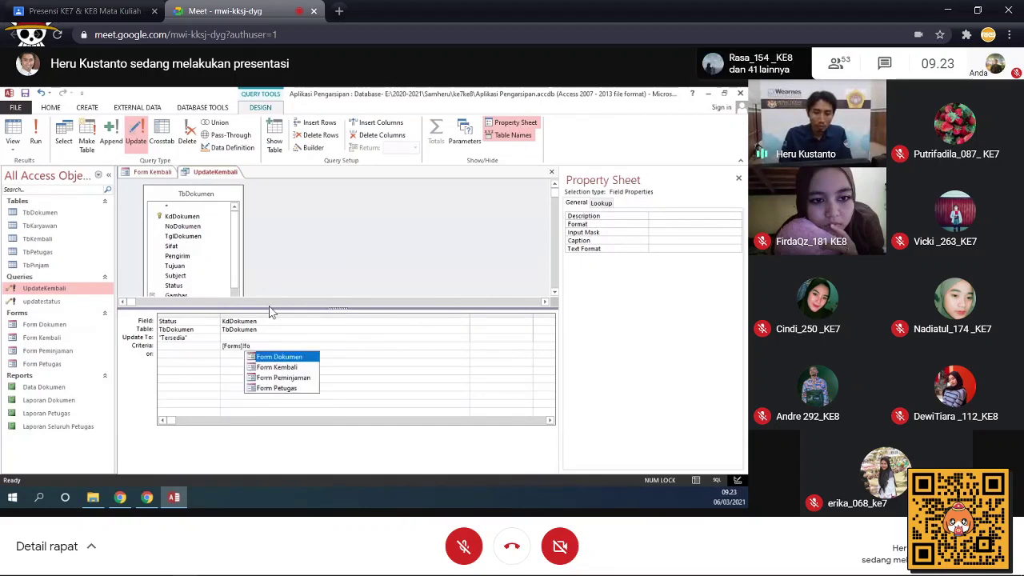
{"action": "key", "text": "Down"}
{"action": "key", "text": "Return"}
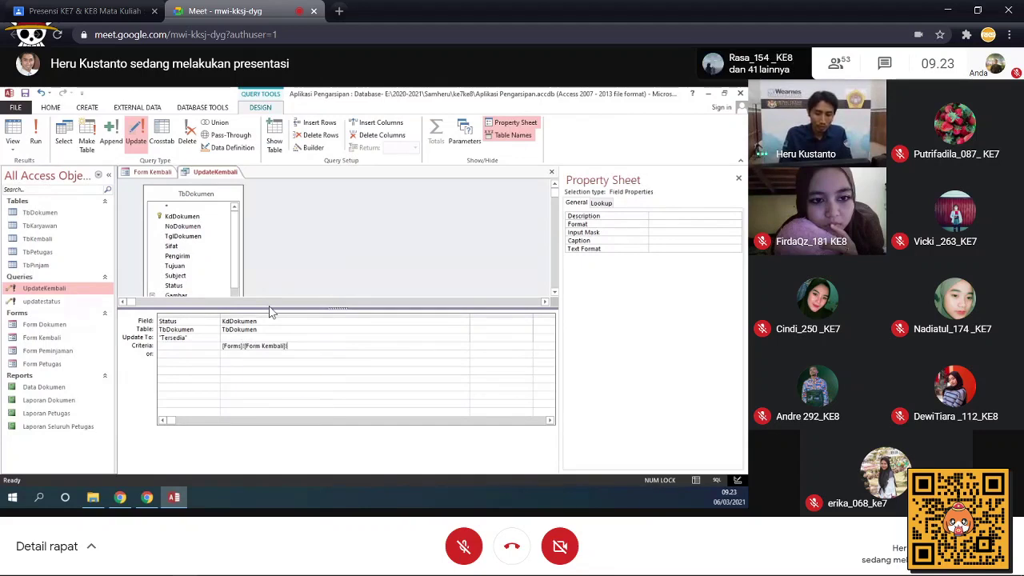
{"action": "type", "text": "!Id"}
{"action": "key", "text": "Return"}
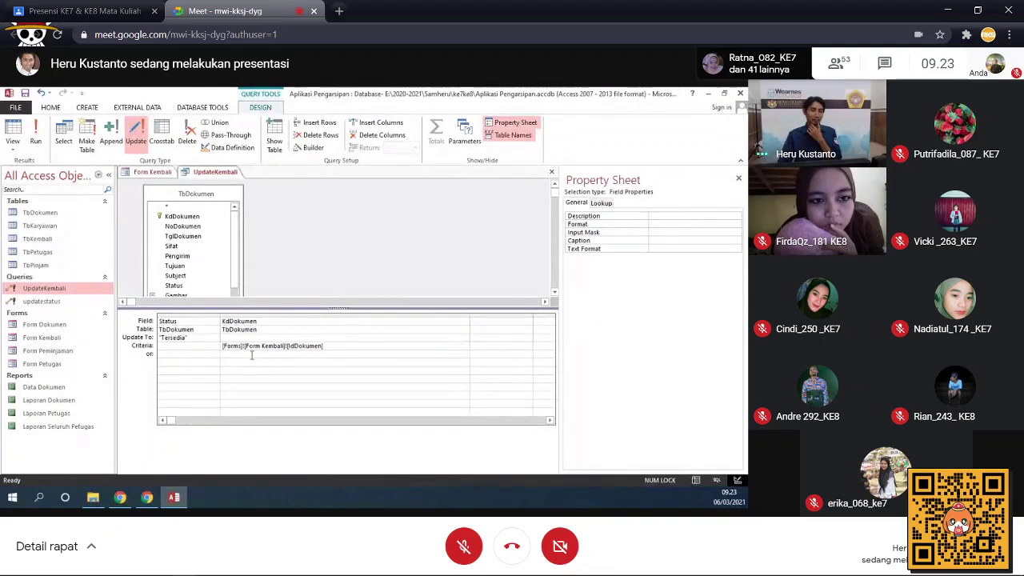
Step: Look over the Form Kembali design and close the UpdateKembali query
{"action": "left_click", "coordinate": [168, 176]}
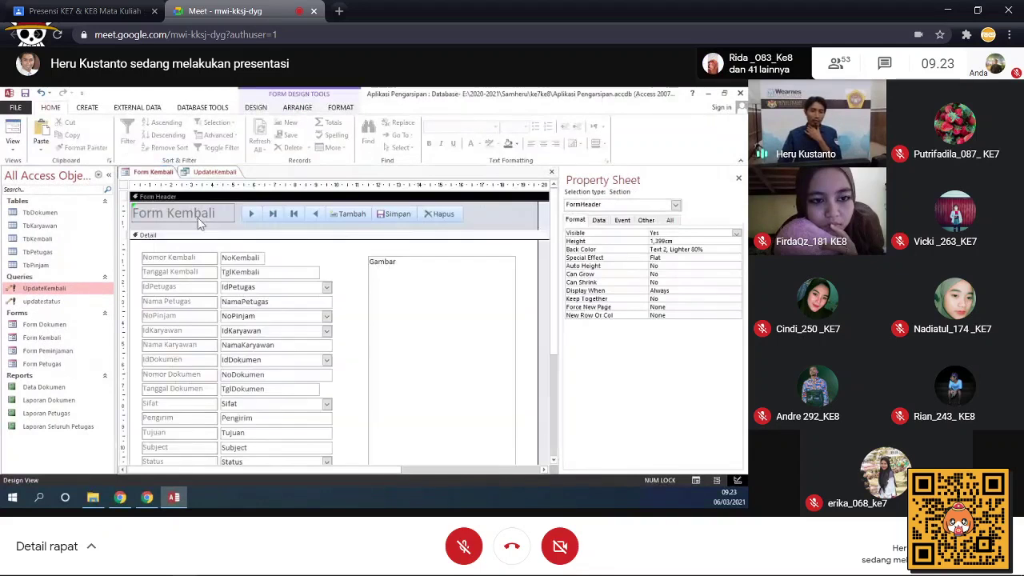
{"action": "left_click", "coordinate": [215, 173]}
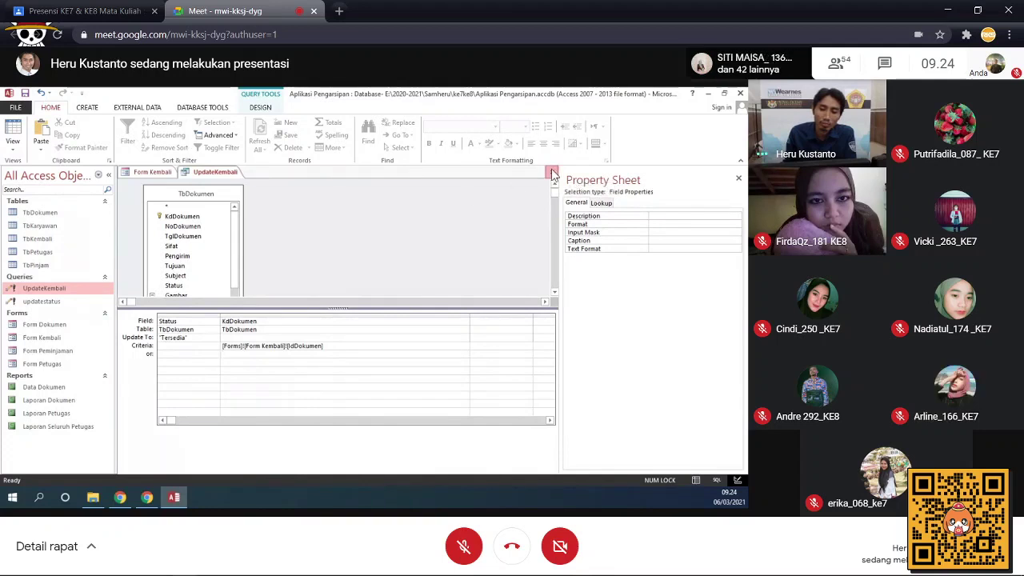
{"action": "left_click", "coordinate": [552, 175]}
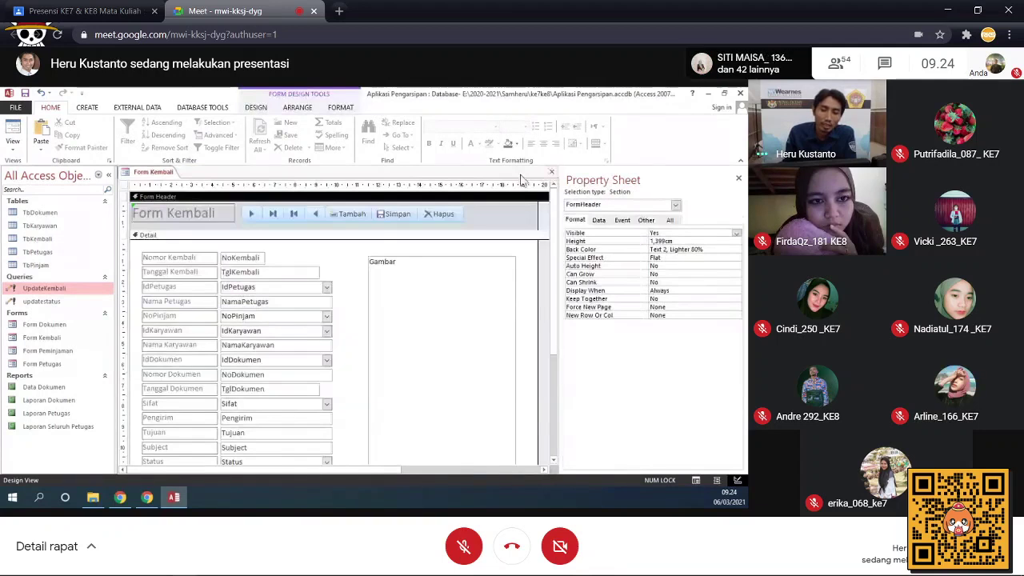
Step: Change the OpenQuery action in the Simpan button's On Click macro to run UpdateKembali, and close the macro
{"action": "left_click", "coordinate": [394, 214]}
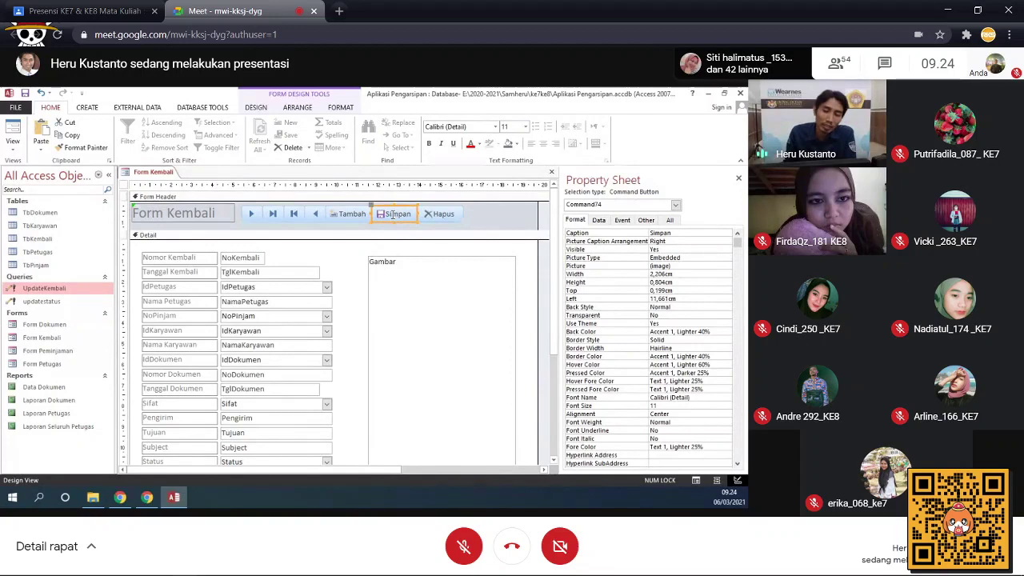
{"action": "right_click", "coordinate": [393, 214]}
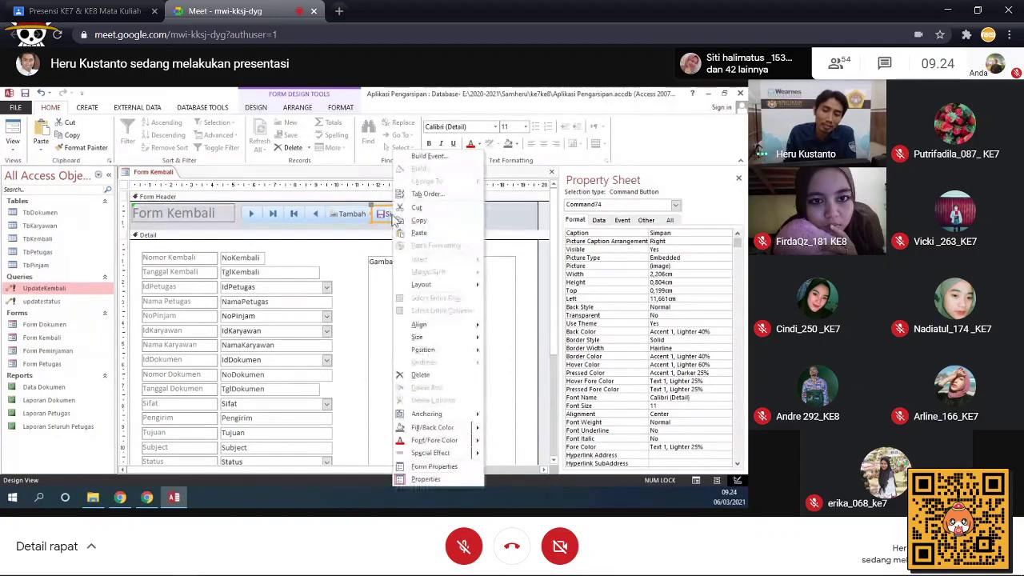
{"action": "left_click", "coordinate": [429, 156]}
{"action": "scroll", "coordinate": [127, 355], "scroll_direction": "down", "scroll_amount": 1}
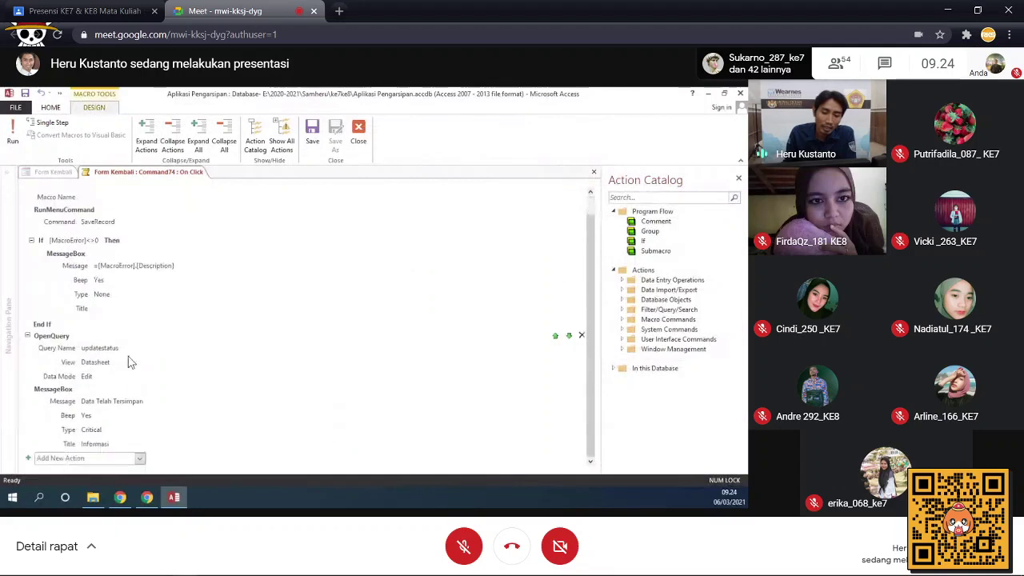
{"action": "left_click", "coordinate": [61, 339]}
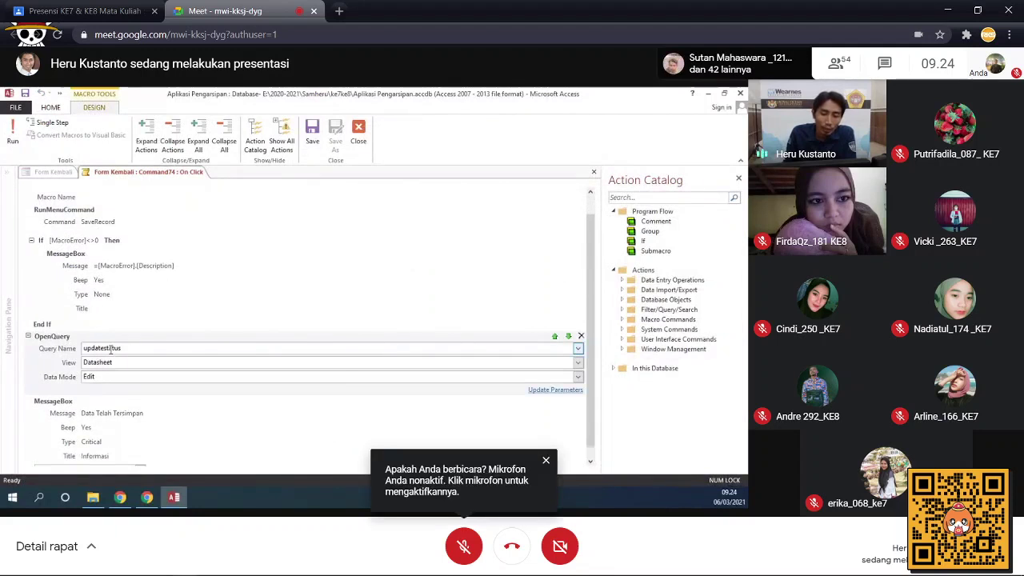
{"action": "left_click", "coordinate": [578, 350]}
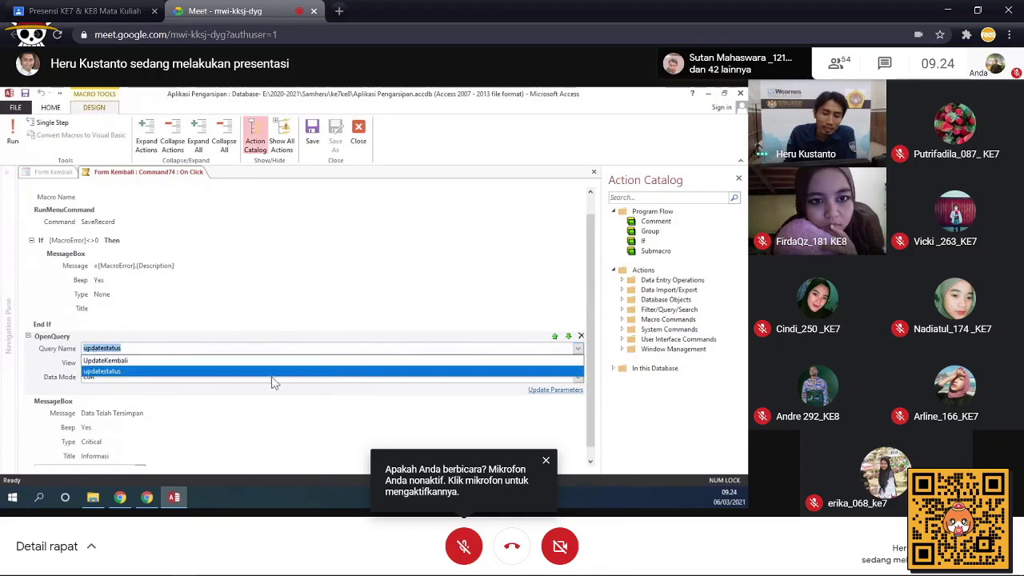
{"action": "left_click", "coordinate": [224, 361]}
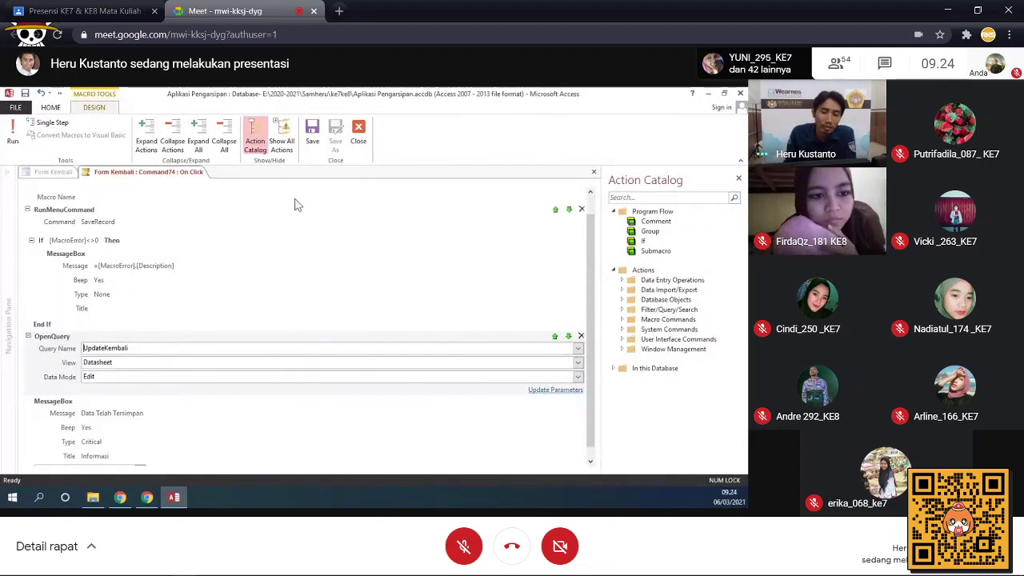
{"action": "left_click", "coordinate": [358, 143]}
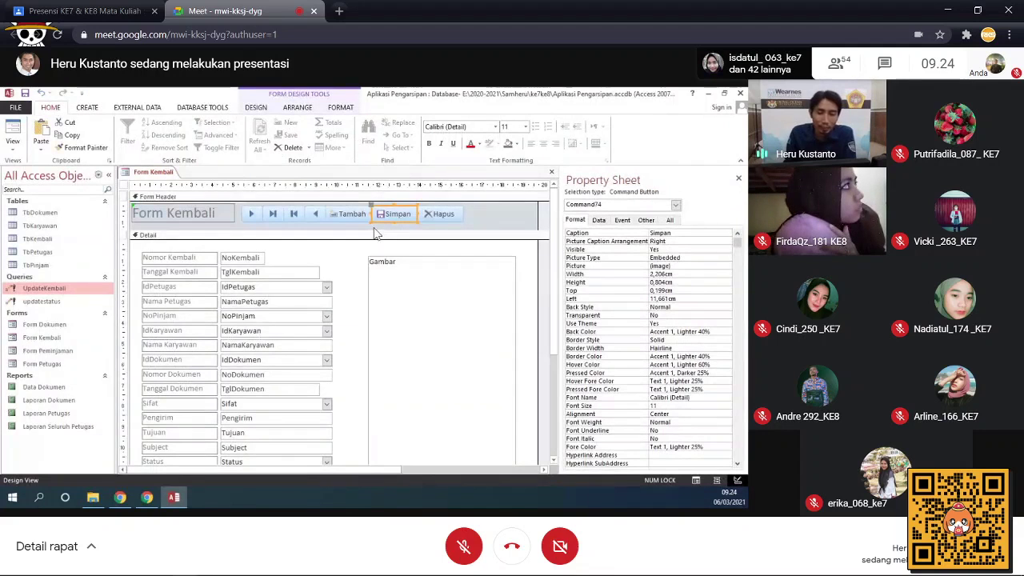
Step: Show Form Kembali in Form View, enter 00002 as Nomor Kembali in a new record, and list the NoPinjam choices
{"action": "left_click", "coordinate": [16, 134]}
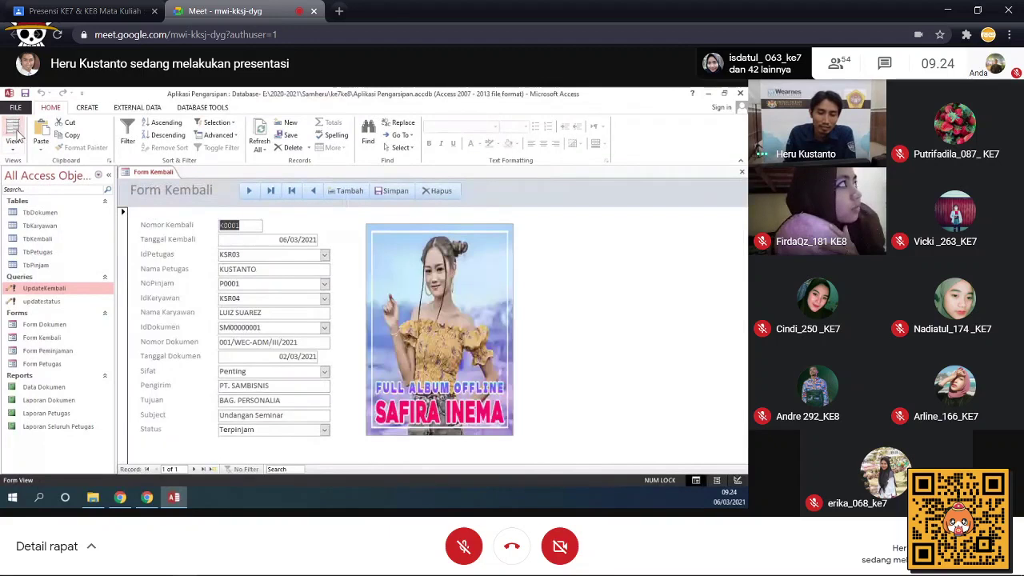
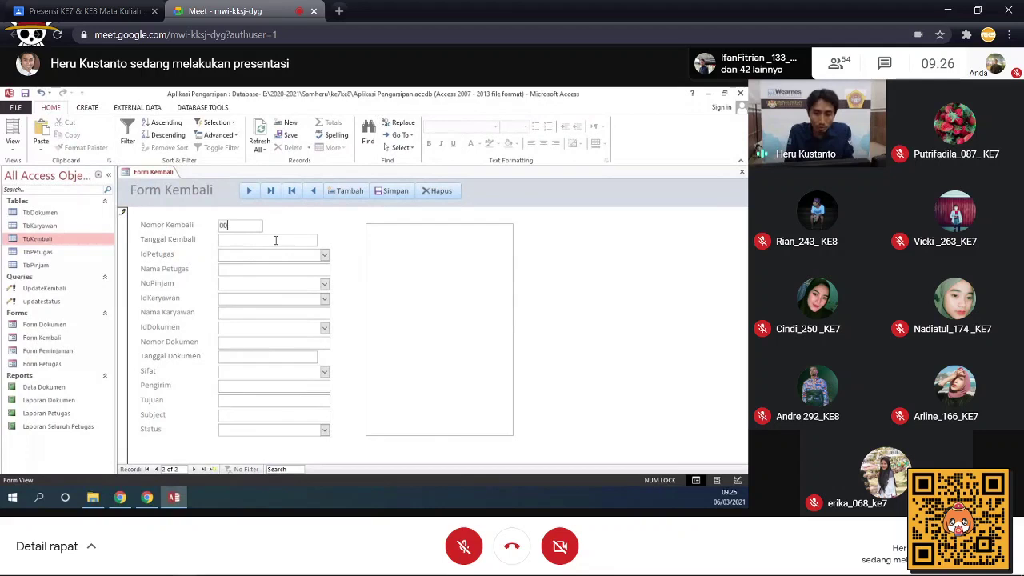
{"action": "type", "text": "2"}
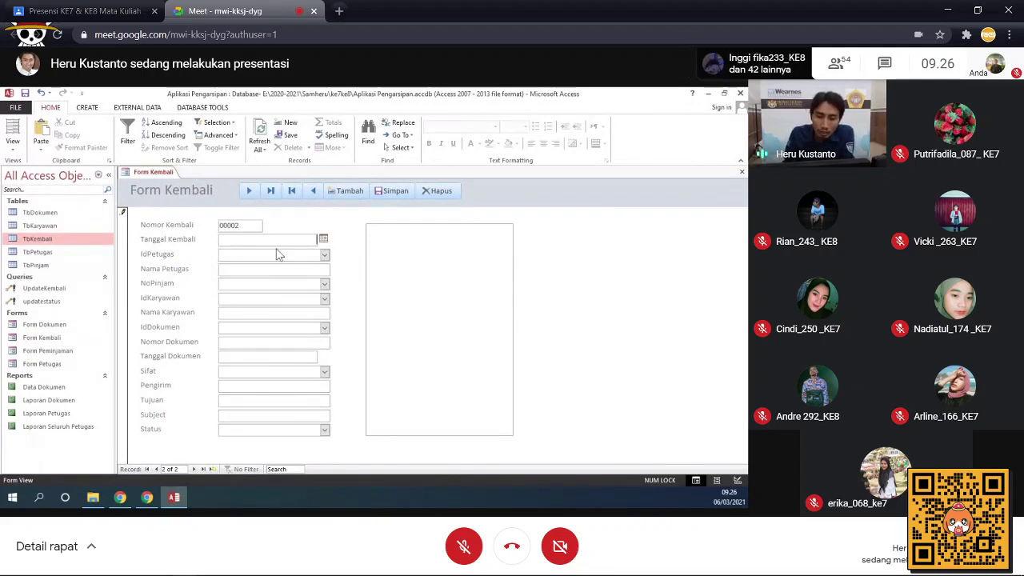
{"action": "left_click", "coordinate": [312, 286]}
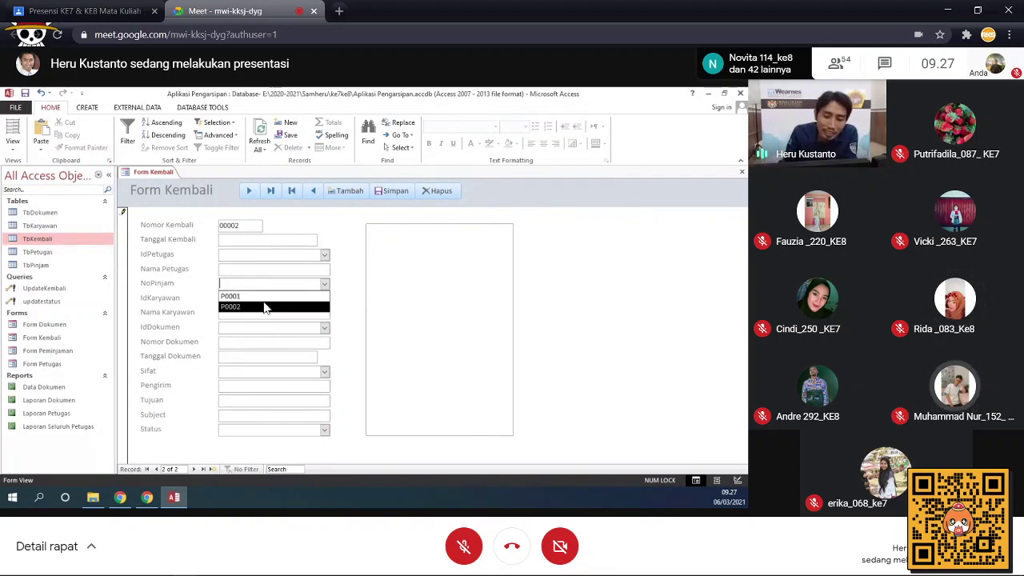
Step: Check the document statuses in the TbDokumen table, close it, and review the NoPinjam choices on Form Kembali
{"action": "double_click", "coordinate": [44, 212]}
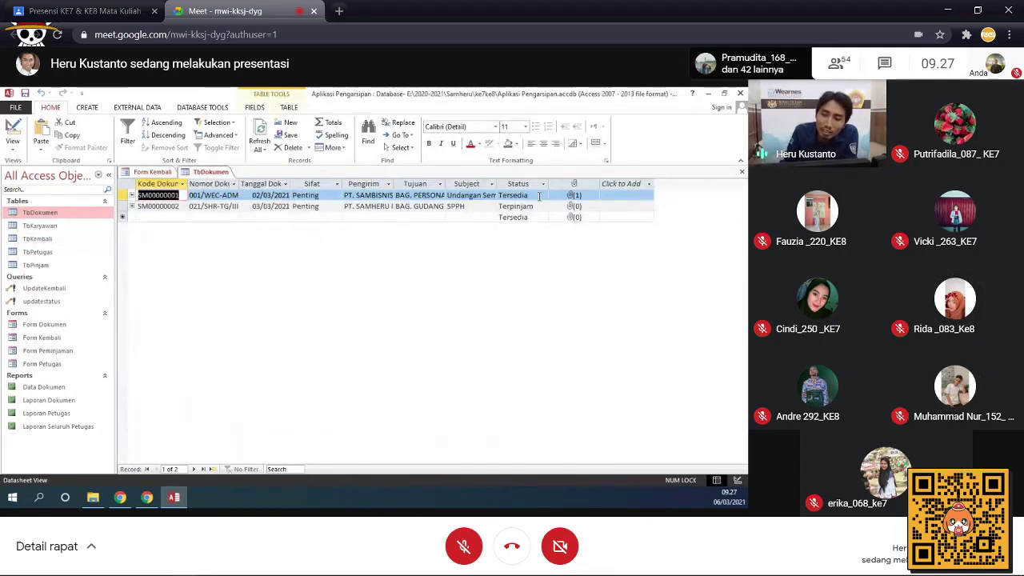
{"action": "left_click", "coordinate": [539, 196]}
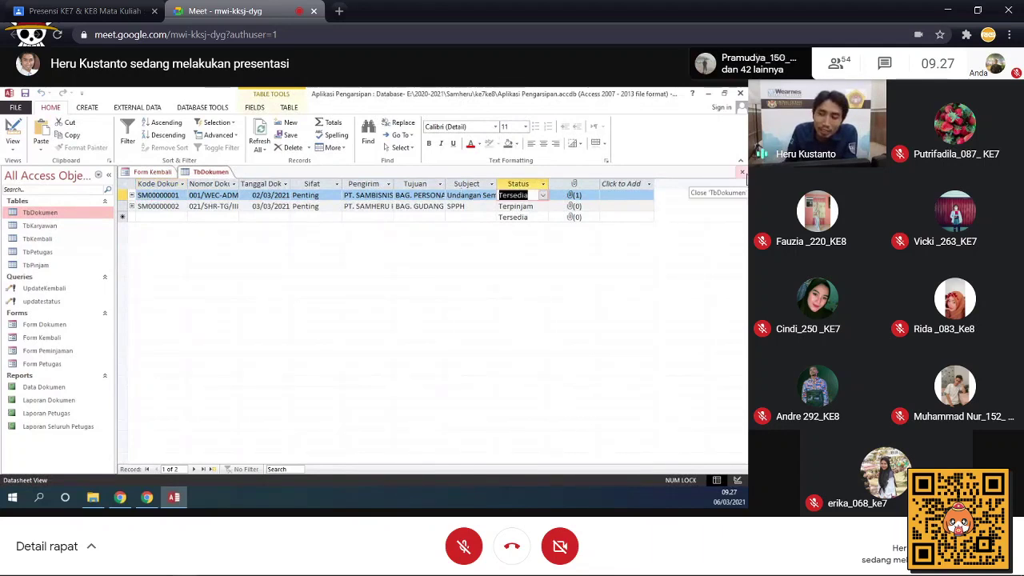
{"action": "left_click", "coordinate": [741, 172]}
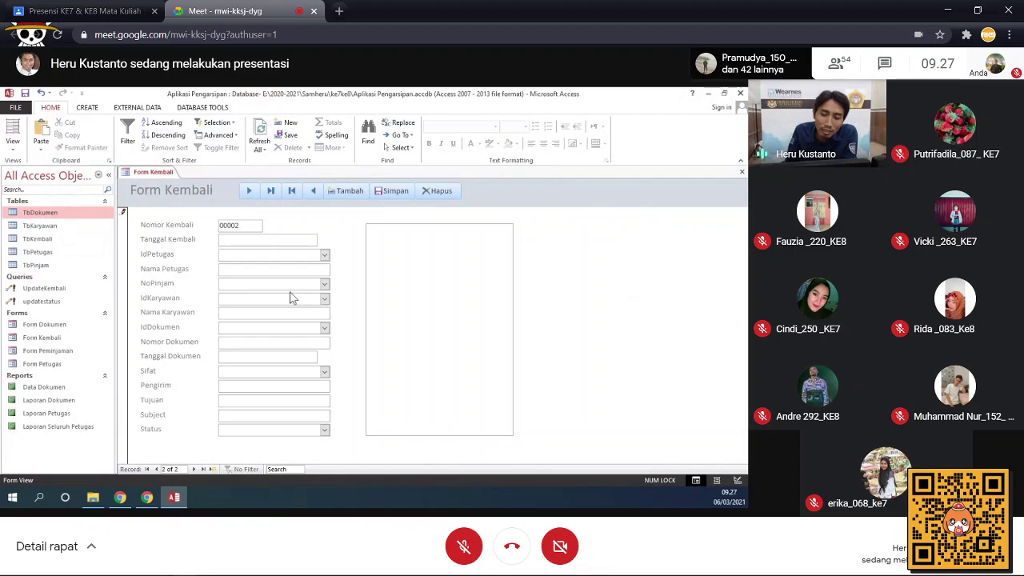
{"action": "left_click", "coordinate": [324, 284]}
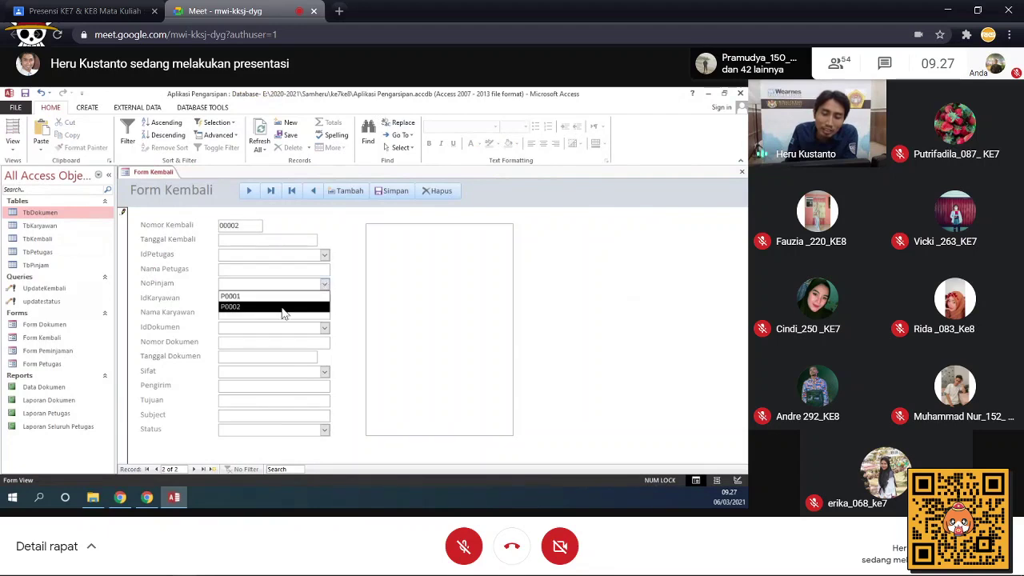
{"action": "left_click", "coordinate": [589, 266]}
Step: Discard the unfinished return record and switch Form Kembali to Design View
{"action": "right_click", "coordinate": [578, 259]}
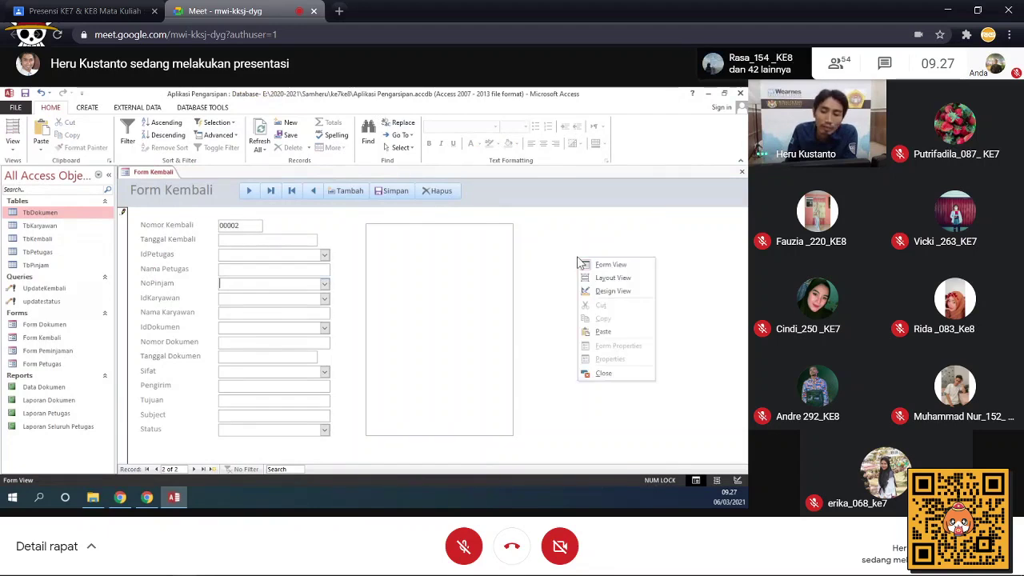
{"action": "left_click", "coordinate": [608, 292]}
{"action": "left_click", "coordinate": [390, 322]}
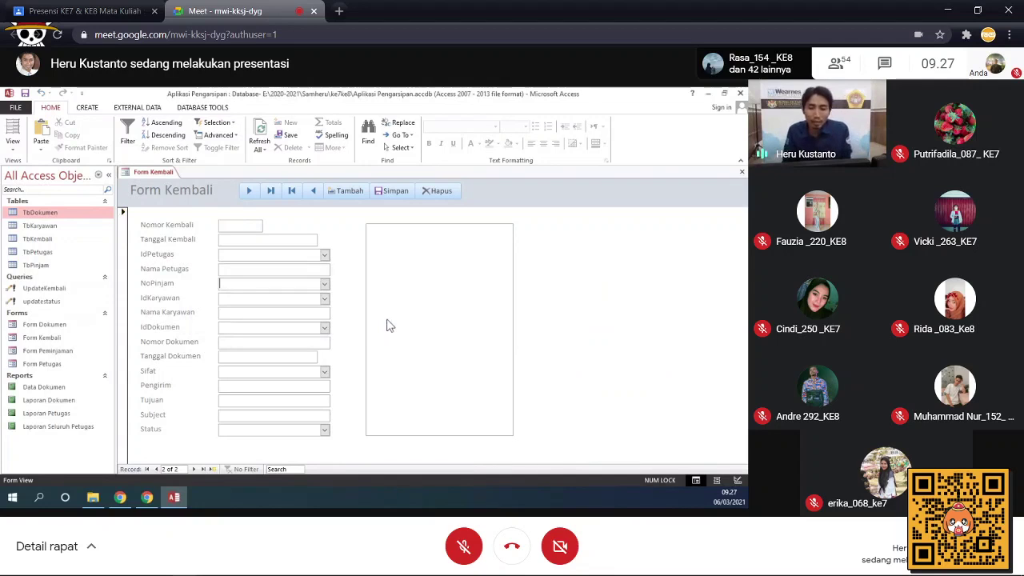
{"action": "right_click", "coordinate": [359, 227]}
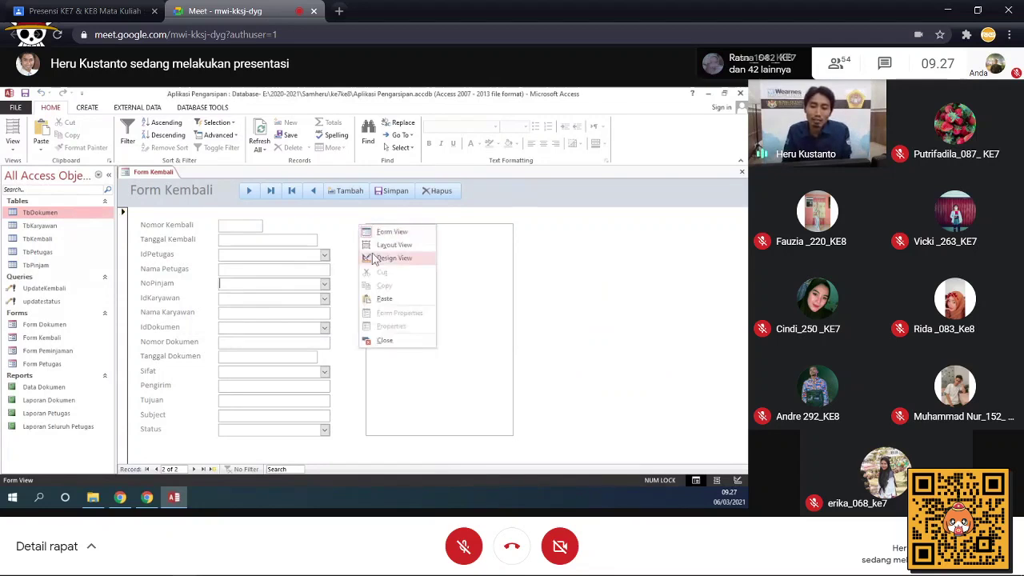
{"action": "left_click", "coordinate": [372, 258]}
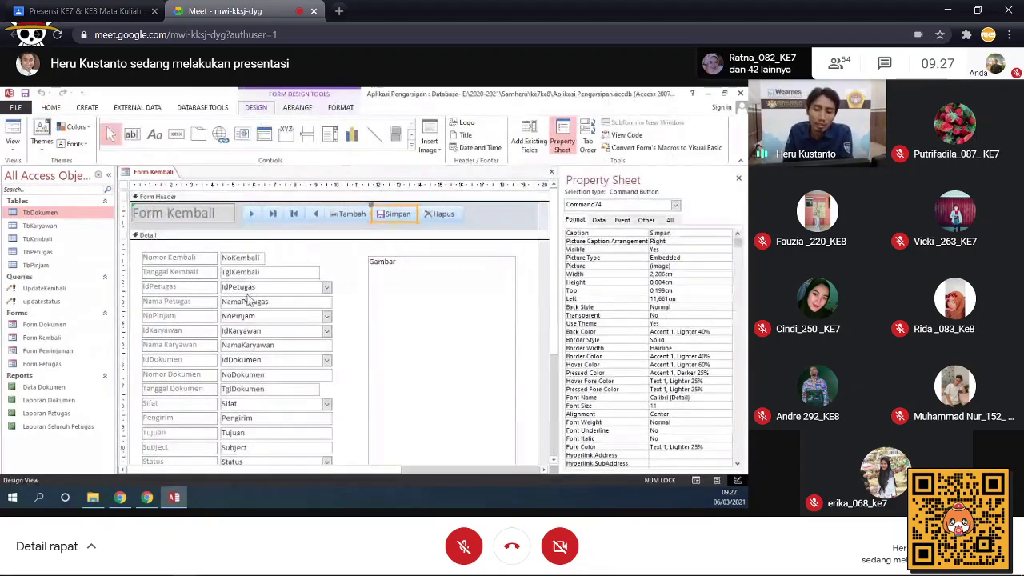
Step: Open the NoPinjam combo box's Row Source in the Query Builder and enlarge the TbPinjam field list to show all fields
{"action": "left_click", "coordinate": [251, 316]}
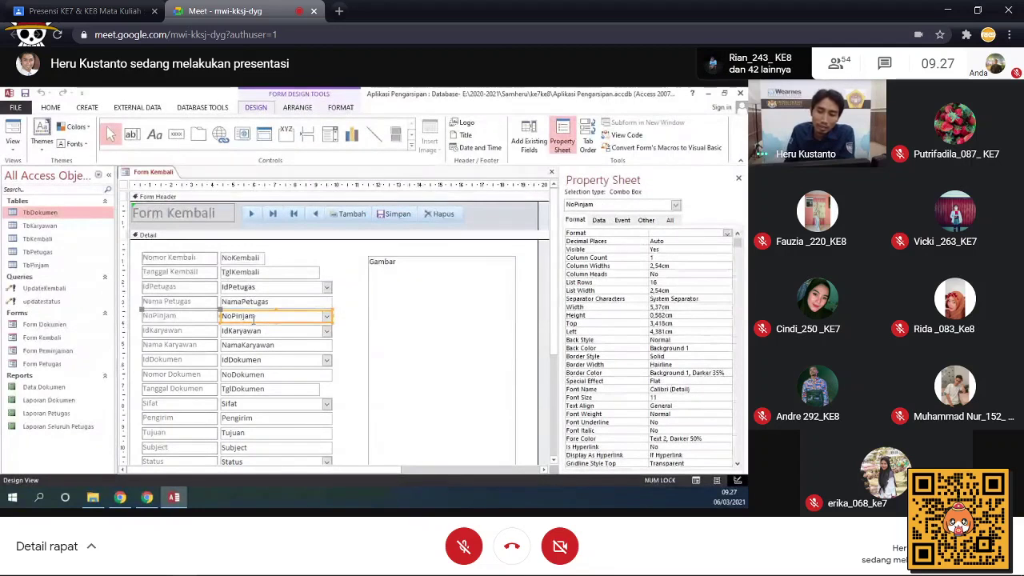
{"action": "left_click", "coordinate": [599, 221]}
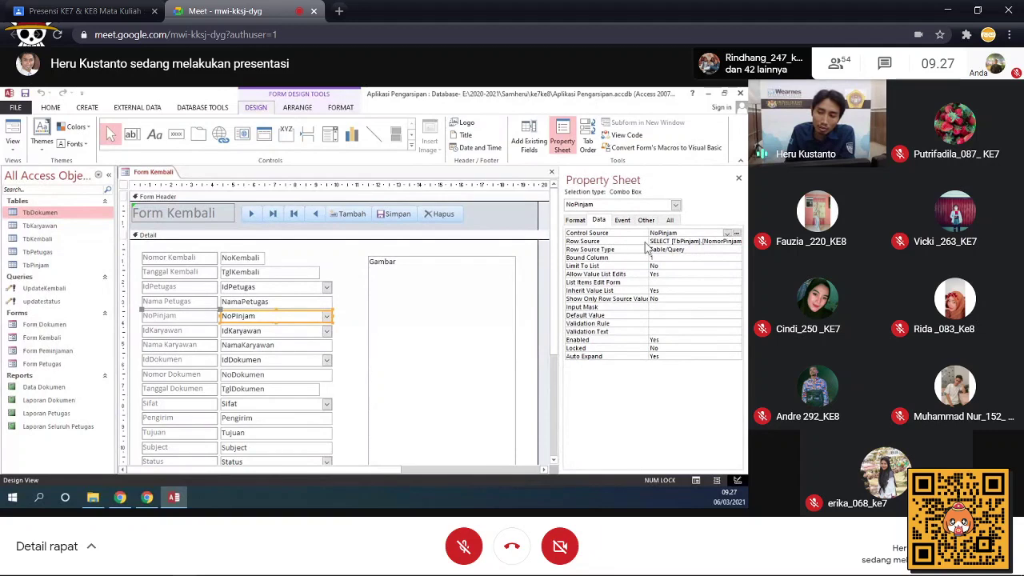
{"action": "left_click", "coordinate": [673, 244]}
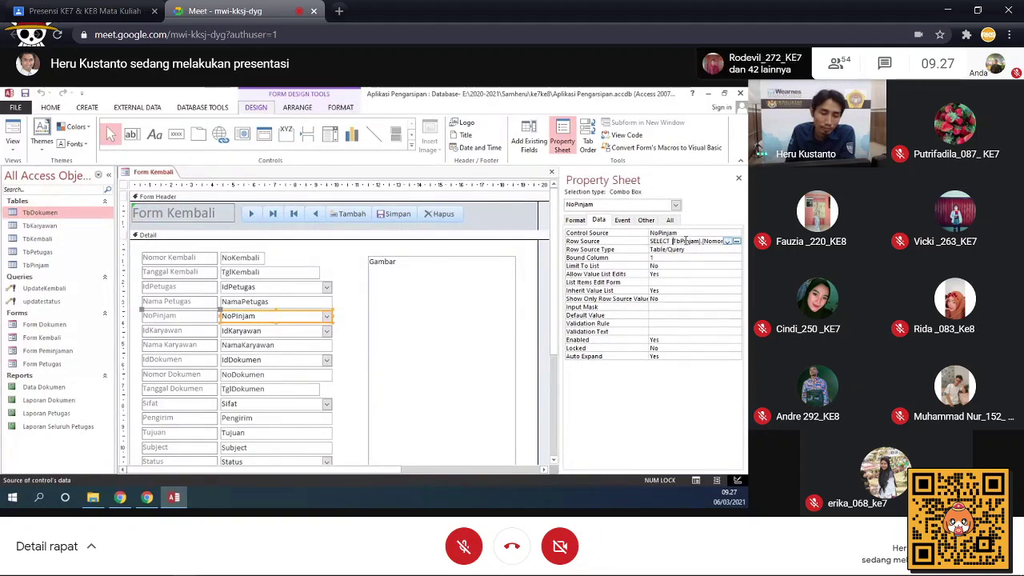
{"action": "left_click", "coordinate": [735, 240]}
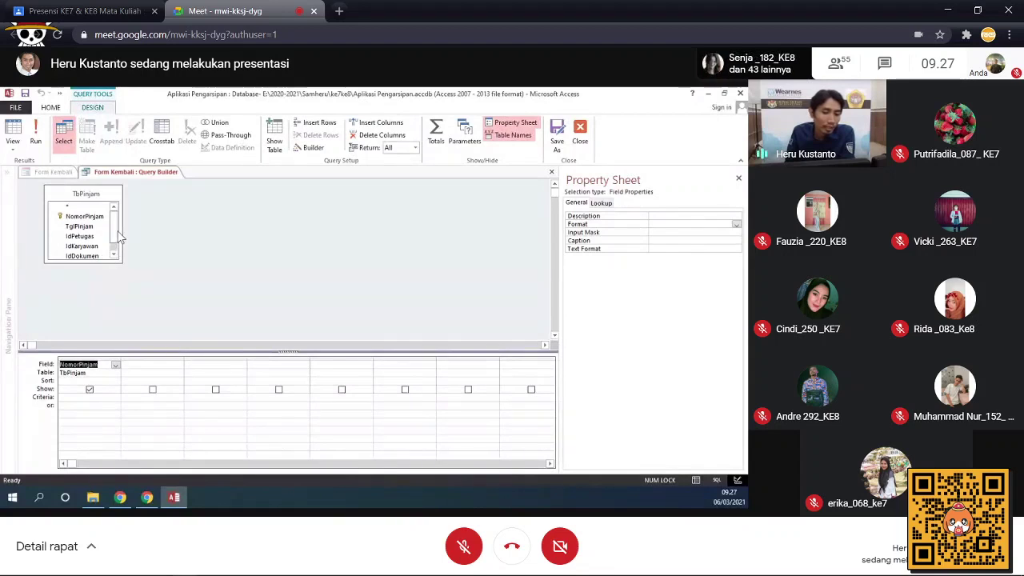
{"action": "mouse_move", "coordinate": [114, 235]}
{"action": "left_mouse_down"}
{"action": "mouse_move", "coordinate": [117, 246]}
{"action": "mouse_move", "coordinate": [120, 228]}
{"action": "left_mouse_up"}
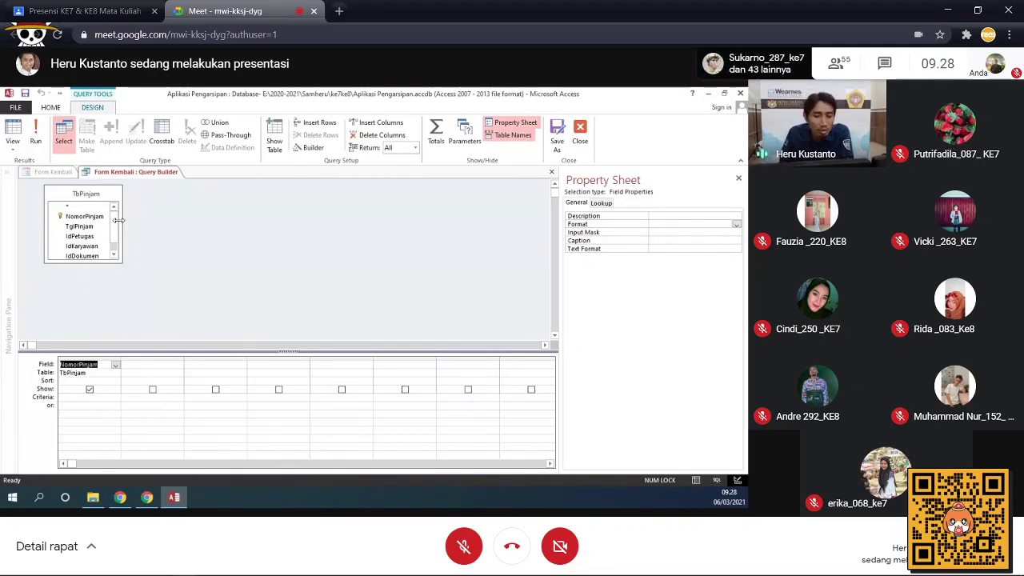
{"action": "left_click_drag", "start_coordinate": [121, 261], "coordinate": [125, 296]}
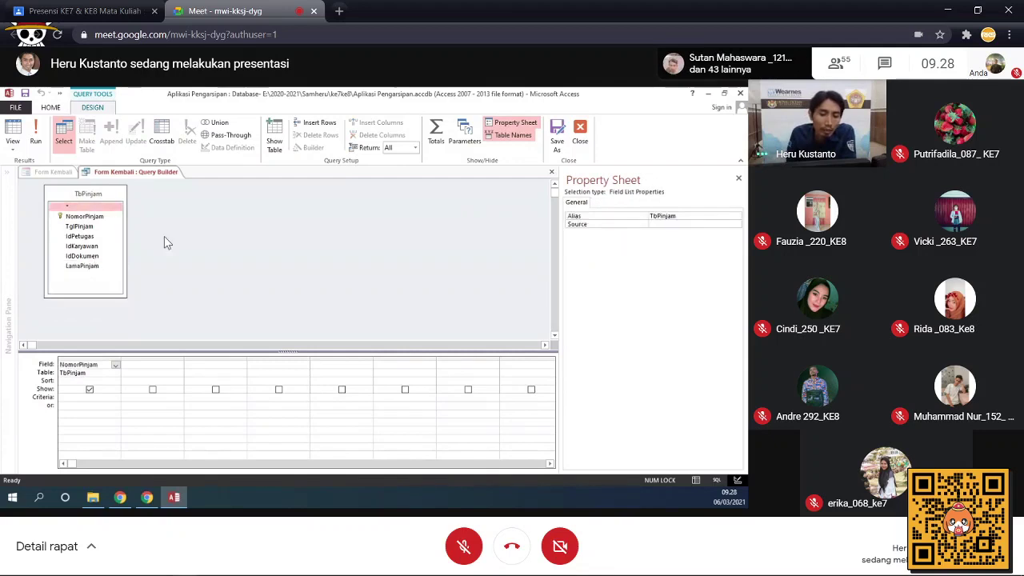
Step: Add the TbDokumen table to the row source query and enlarge its field list
{"action": "left_click", "coordinate": [199, 213]}
{"action": "right_click", "coordinate": [199, 212]}
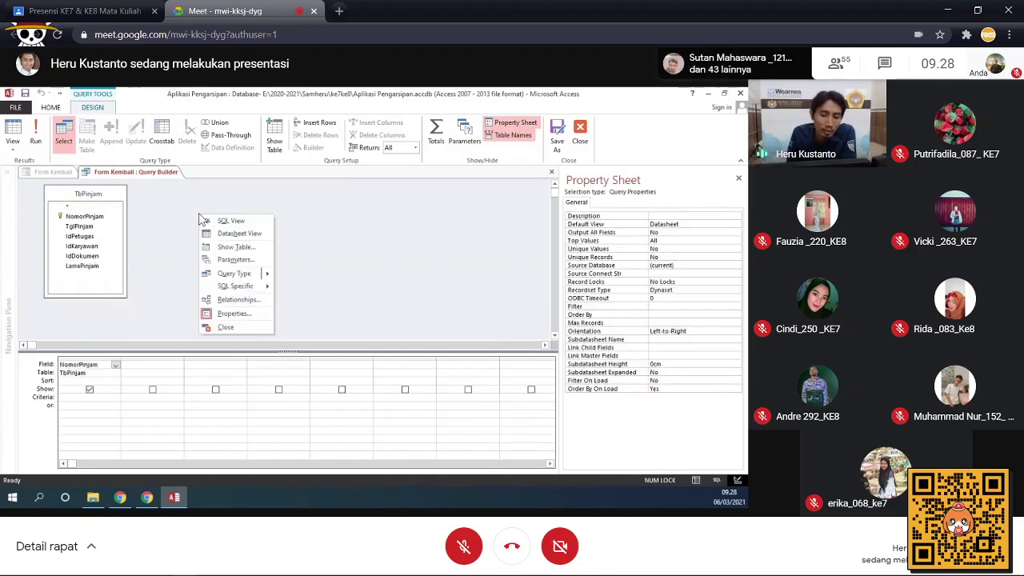
{"action": "left_click", "coordinate": [225, 249]}
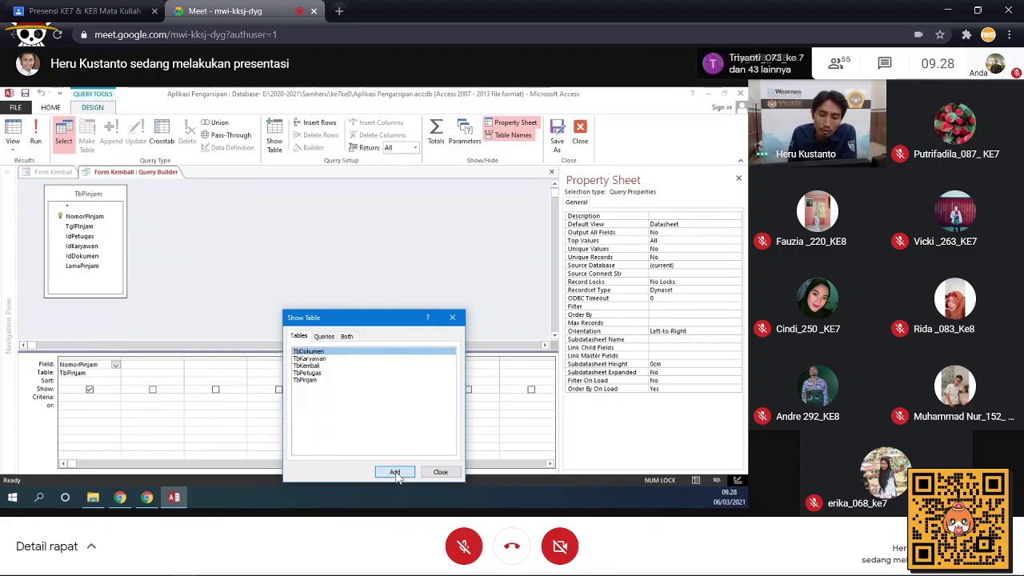
{"action": "left_click", "coordinate": [396, 473]}
{"action": "left_click", "coordinate": [440, 472]}
{"action": "left_click_drag", "start_coordinate": [232, 262], "coordinate": [224, 305]}
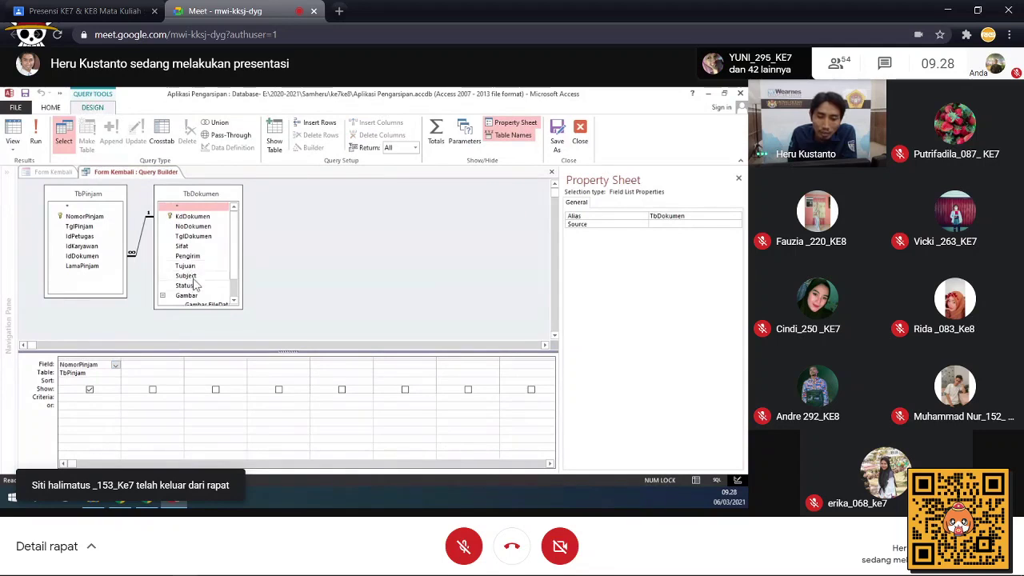
Step: Add the Status field from TbDokumen to the query with the criteria "Terpinjam" and hide it from the output
{"action": "left_click_drag", "start_coordinate": [191, 286], "coordinate": [157, 369]}
{"action": "left_click", "coordinate": [133, 395]}
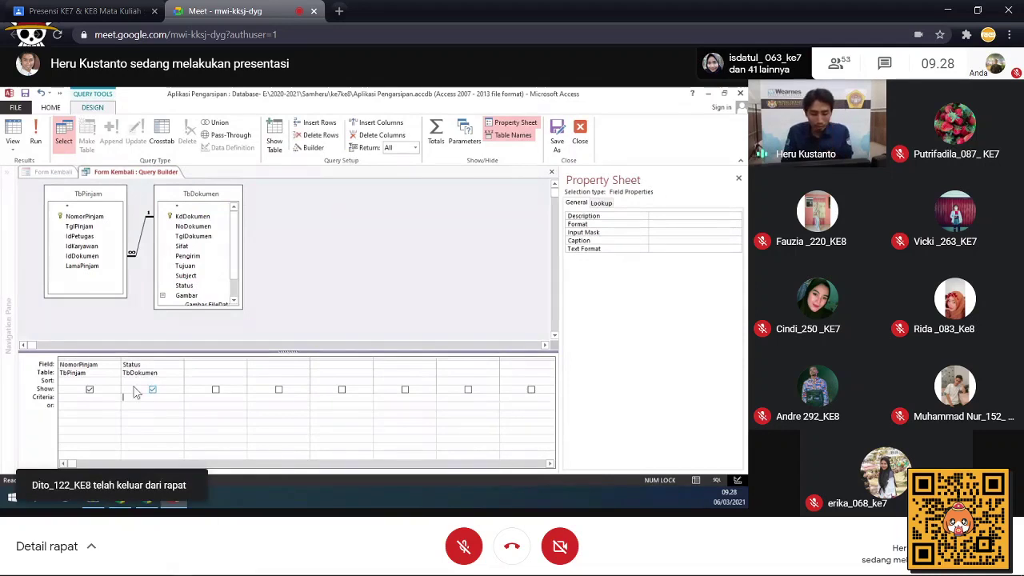
{"action": "type", "text": "Ter"}
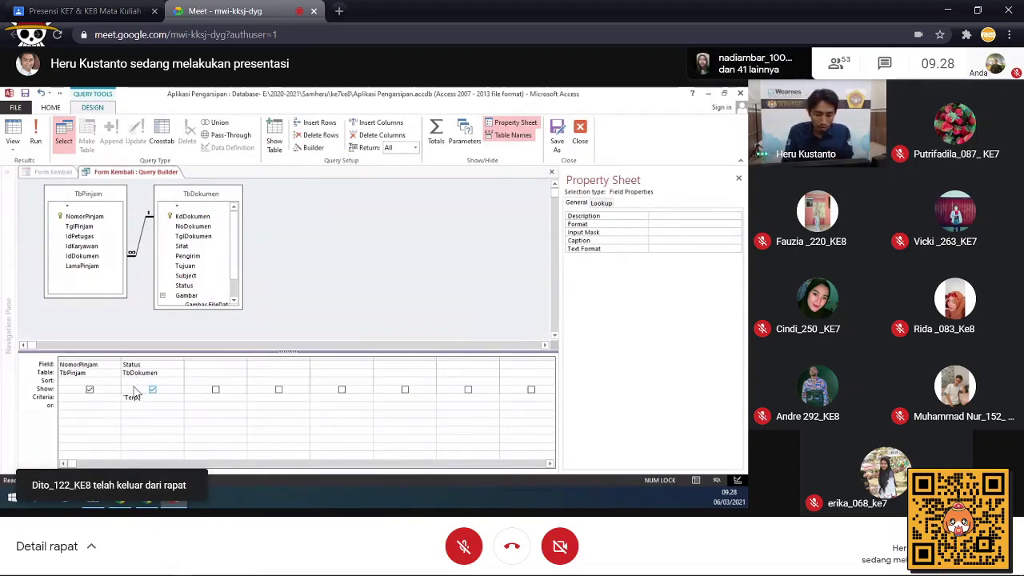
{"action": "type", "text": "pinjam\""}
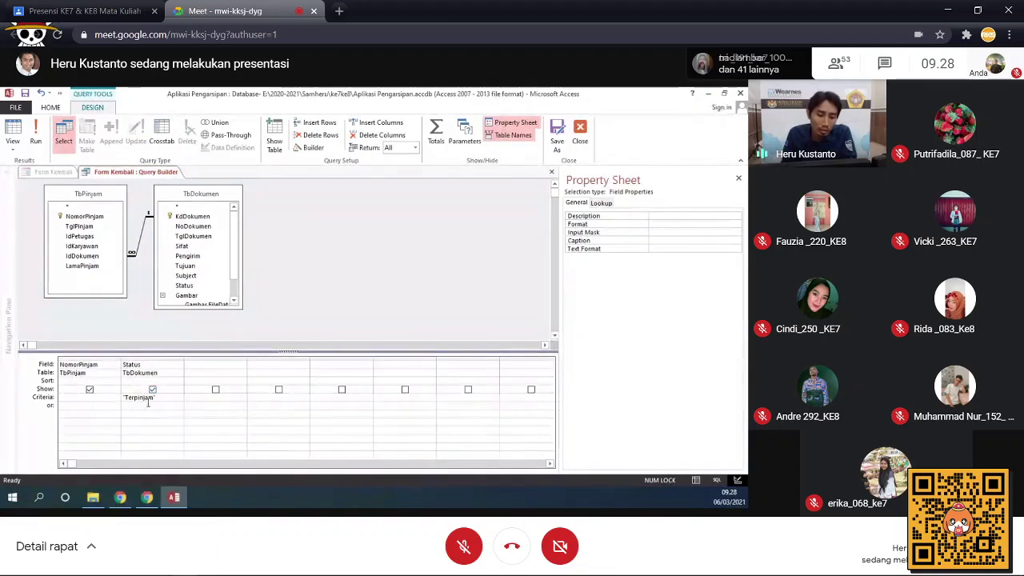
{"action": "left_click", "coordinate": [153, 390]}
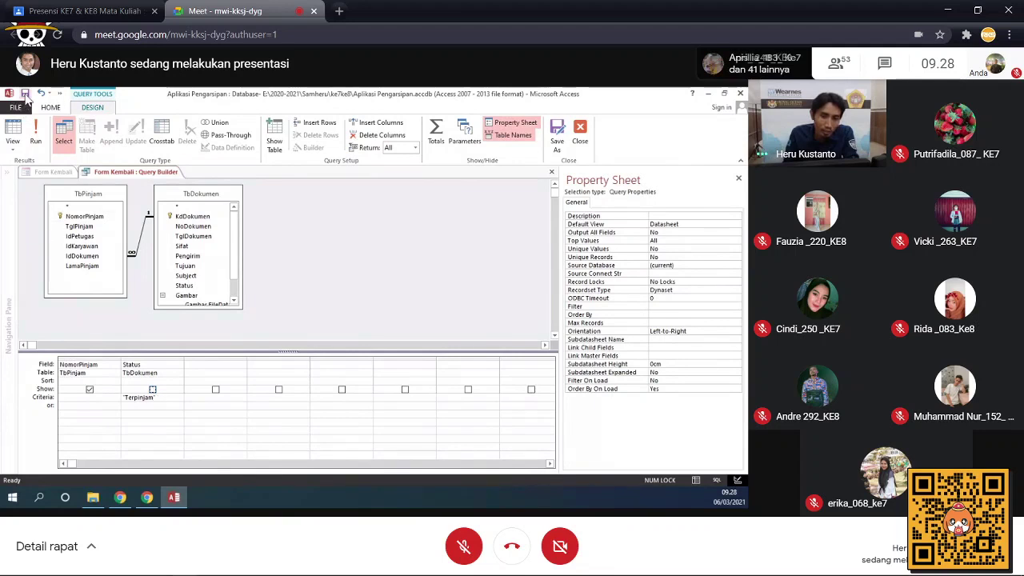
Step: Close the query builder and check the NoPinjam list on a new return record in Form View, discarding the record
{"action": "left_click", "coordinate": [551, 172]}
{"action": "left_click", "coordinate": [12, 129]}
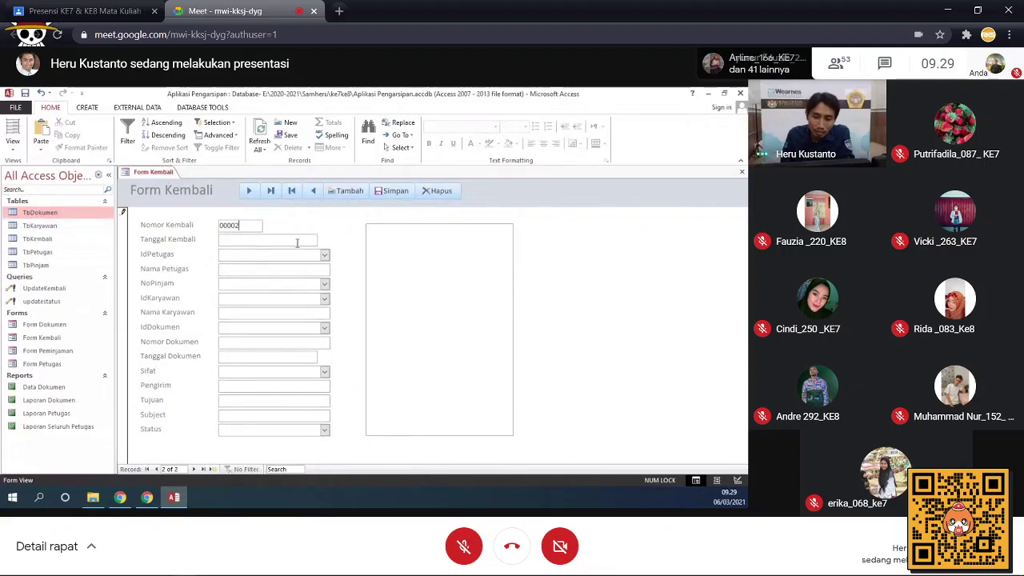
{"action": "left_click", "coordinate": [324, 287]}
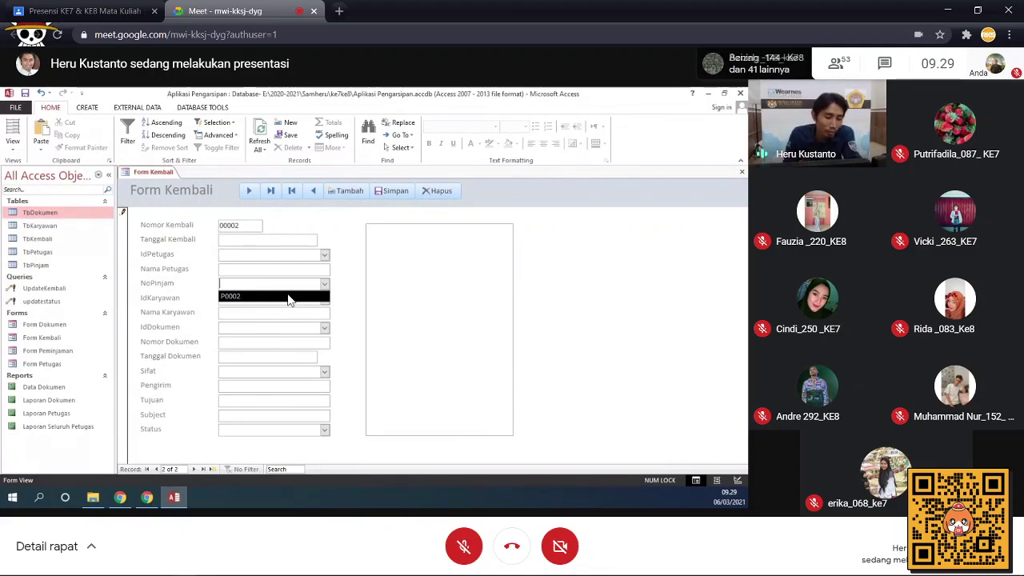
{"action": "left_click", "coordinate": [623, 291]}
{"action": "key", "text": "Escape"}
Step: Reopen the NoPinjam combo box's Row Source query from Design View and review its Status criteria
{"action": "right_click", "coordinate": [594, 278]}
{"action": "left_click", "coordinate": [613, 311]}
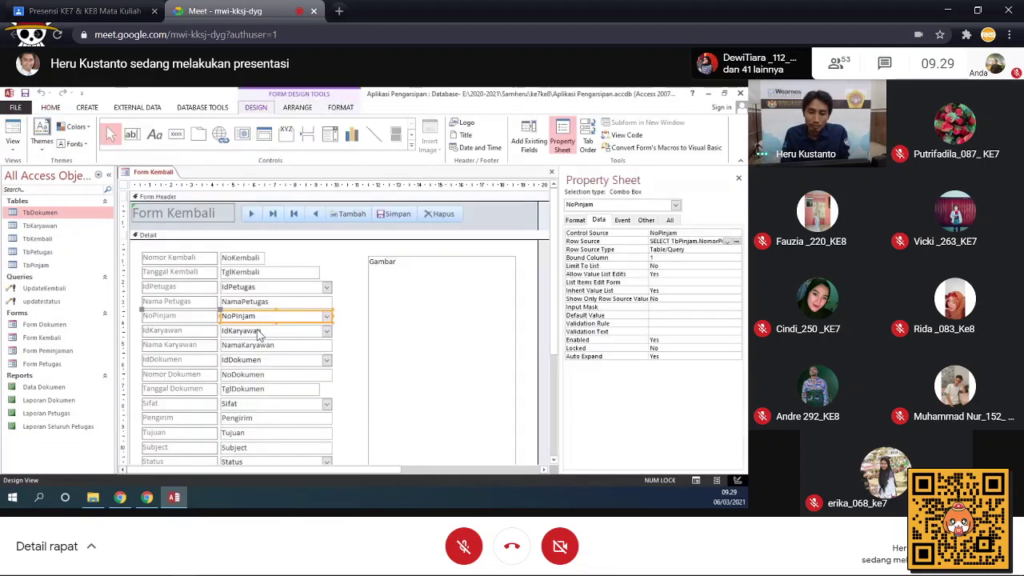
{"action": "right_click", "coordinate": [259, 316]}
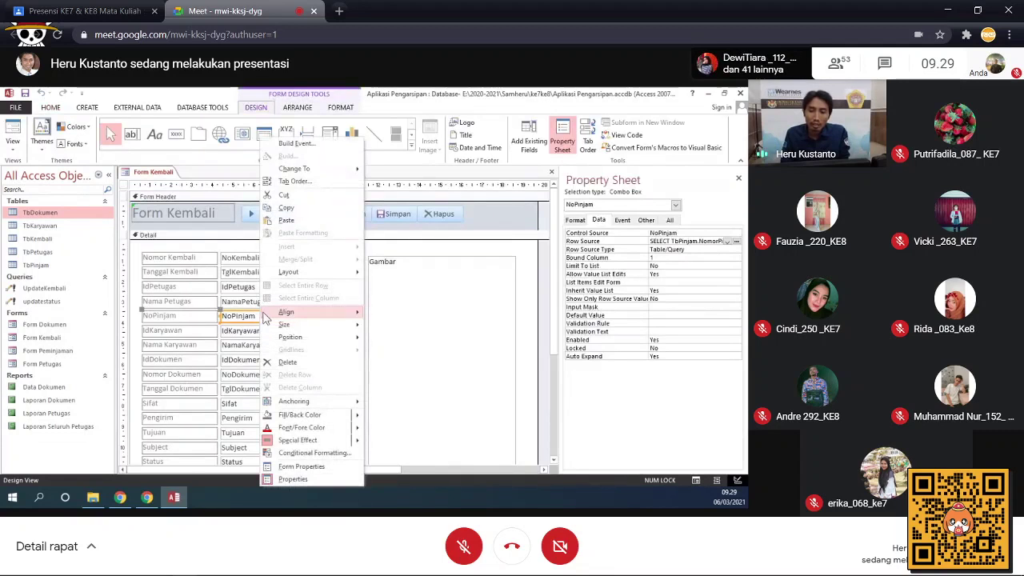
{"action": "left_click", "coordinate": [605, 224]}
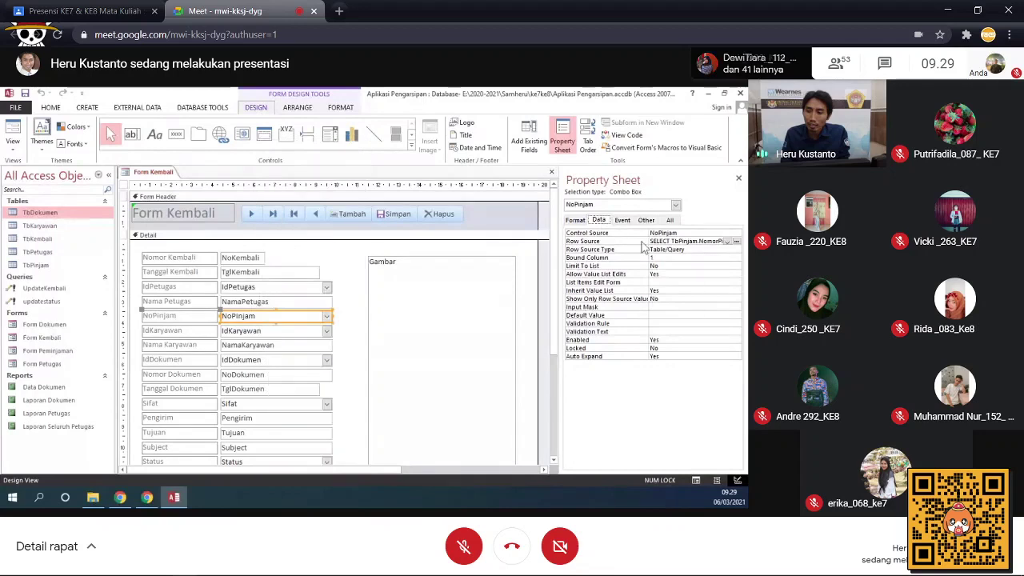
{"action": "left_click", "coordinate": [736, 242]}
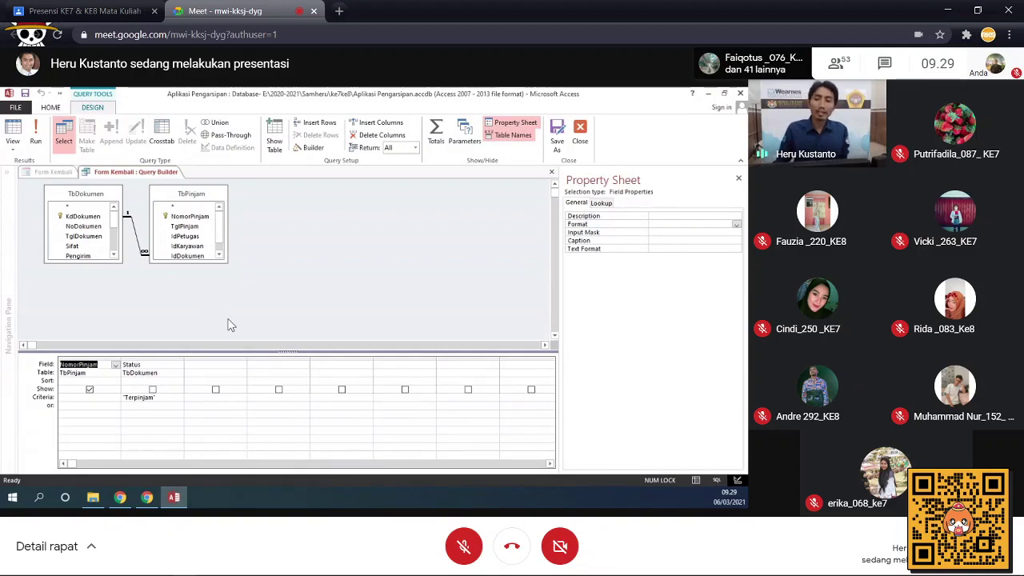
Step: Close the query builder and Form Kembali, saving the form's design changes
{"action": "left_click", "coordinate": [551, 173]}
{"action": "left_click", "coordinate": [551, 174]}
{"action": "left_click", "coordinate": [551, 172]}
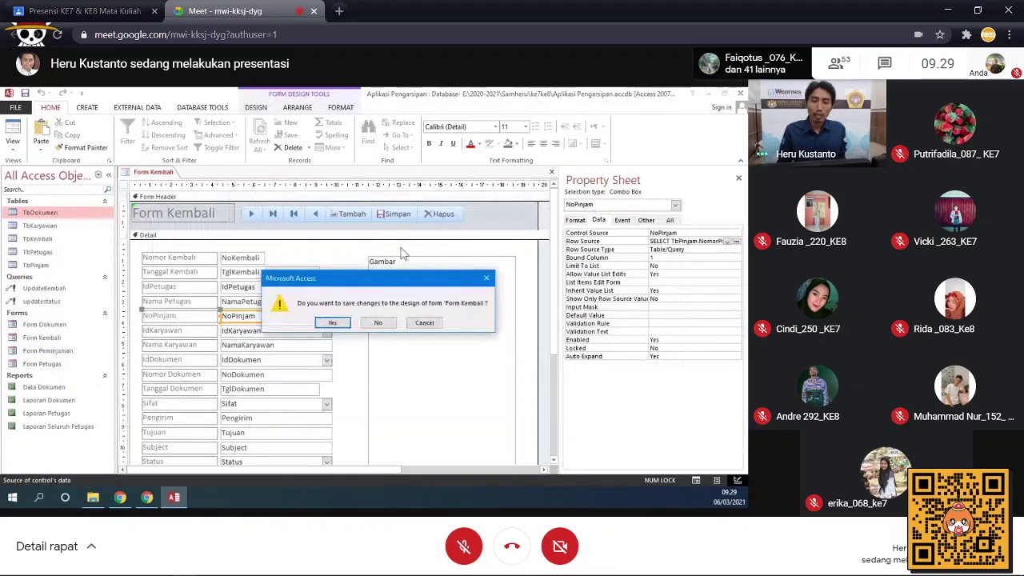
{"action": "left_click", "coordinate": [332, 324]}
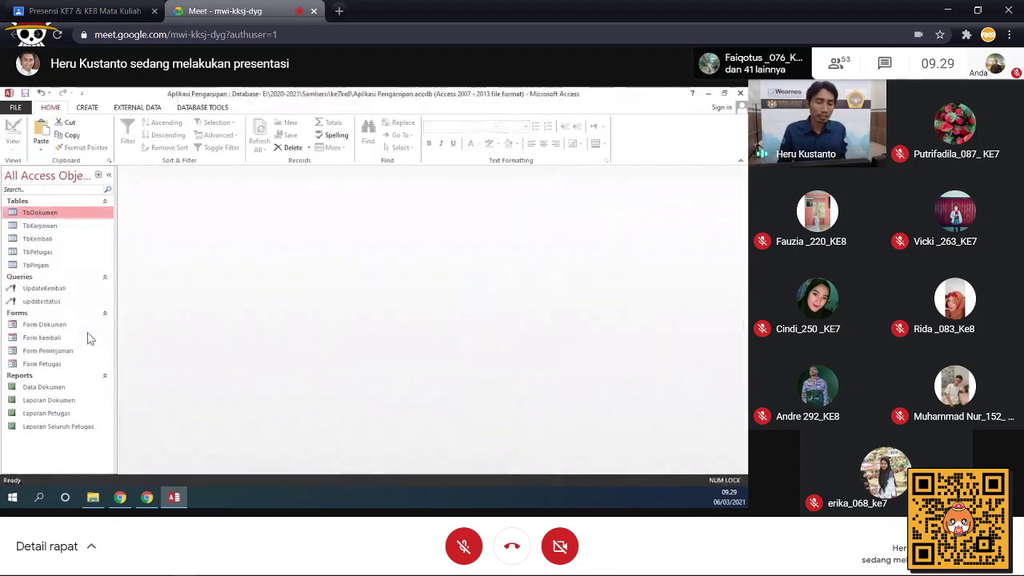
Step: Open Form Peminjaman in Design View and bring up the IdDokumen combo box's Row Source in the Query Builder
{"action": "left_click", "coordinate": [56, 352]}
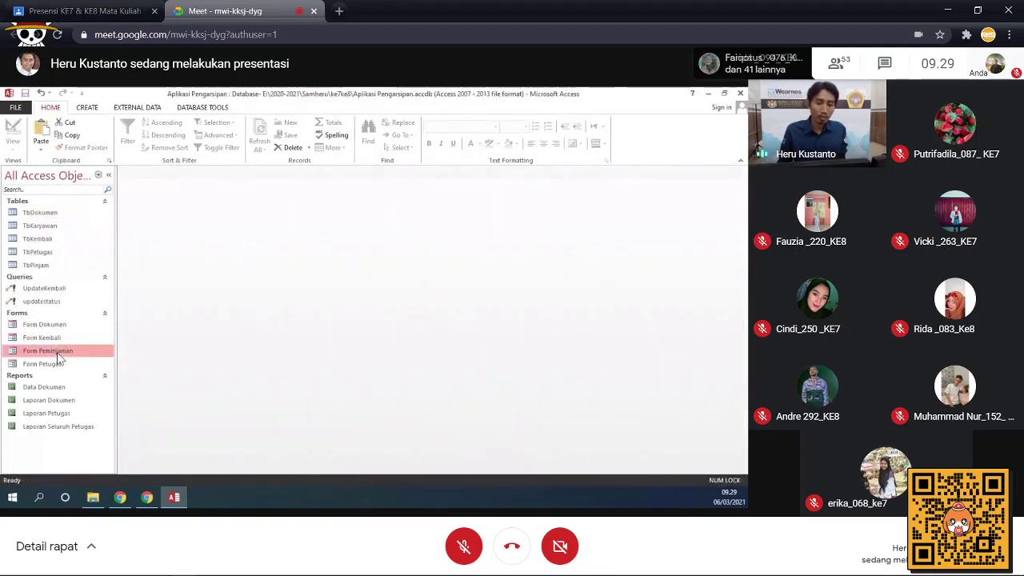
{"action": "double_click", "coordinate": [57, 352]}
{"action": "right_click", "coordinate": [658, 302]}
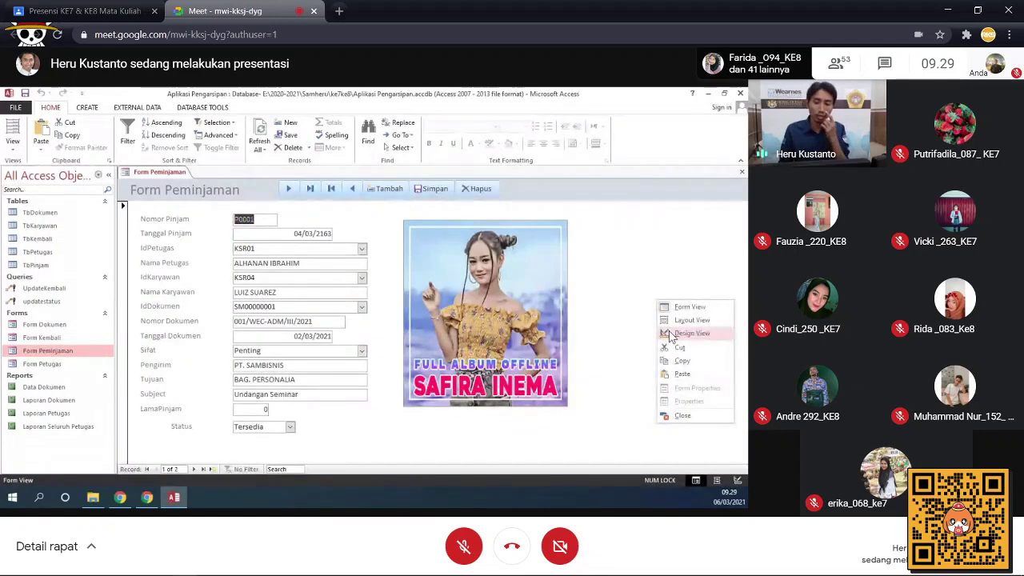
{"action": "left_click", "coordinate": [671, 334]}
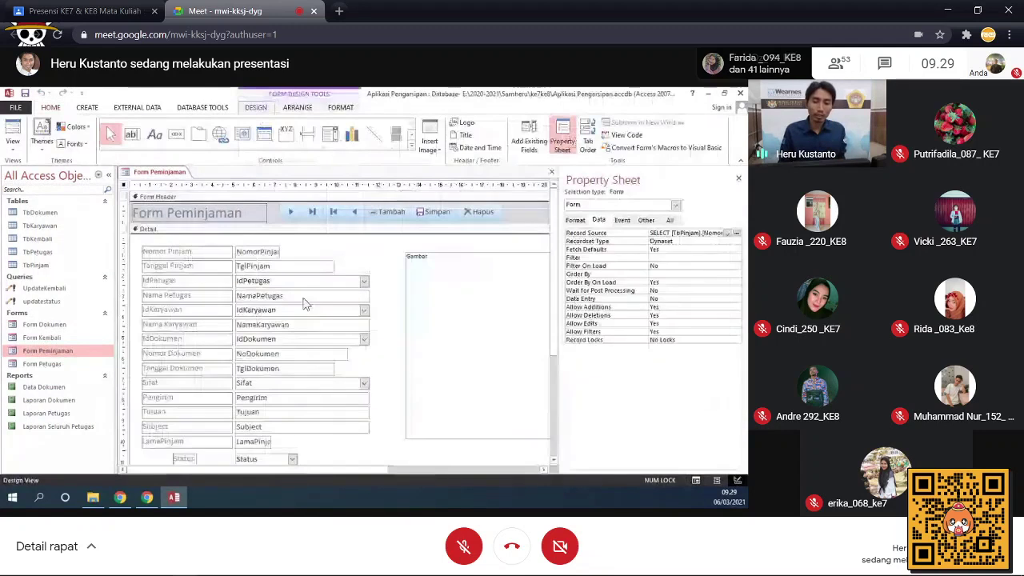
{"action": "left_click", "coordinate": [272, 342]}
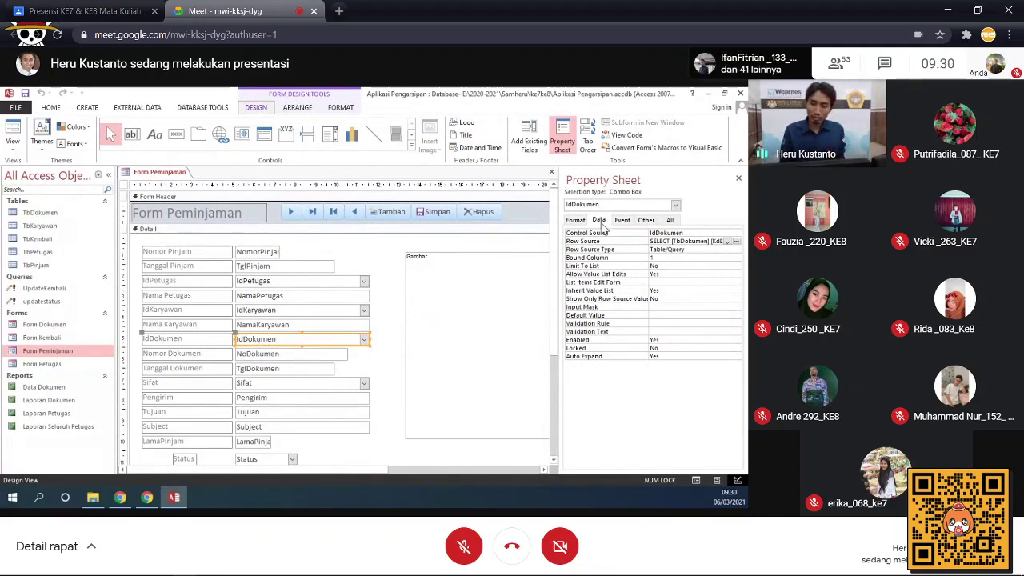
{"action": "left_click", "coordinate": [737, 242]}
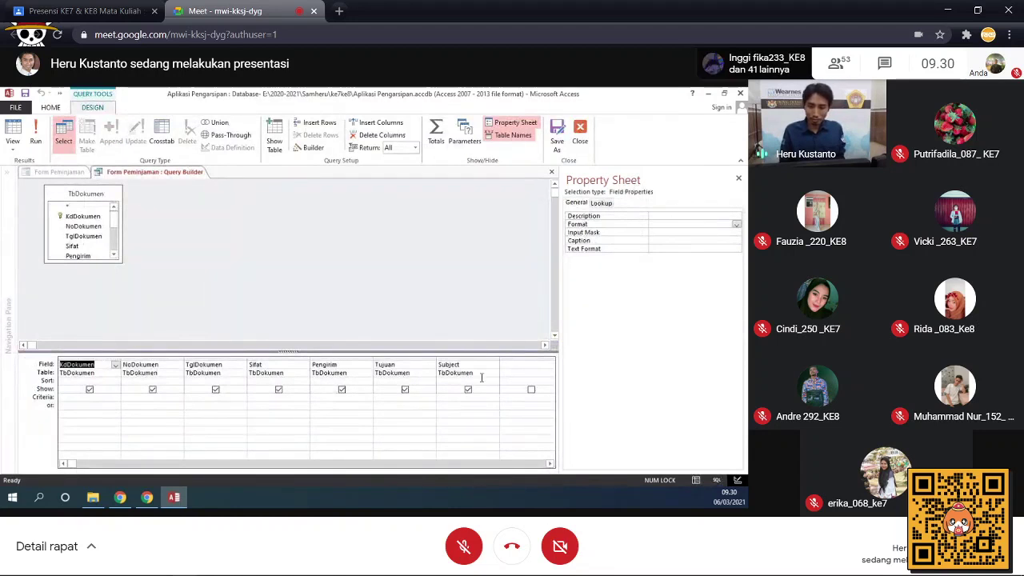
Step: Add the Status field from TbDokumen to the row source query with the criteria "Tersedia" and close the query builder
{"action": "left_click", "coordinate": [114, 254]}
{"action": "left_click", "coordinate": [114, 254]}
{"action": "left_click", "coordinate": [114, 254]}
{"action": "left_click", "coordinate": [114, 254]}
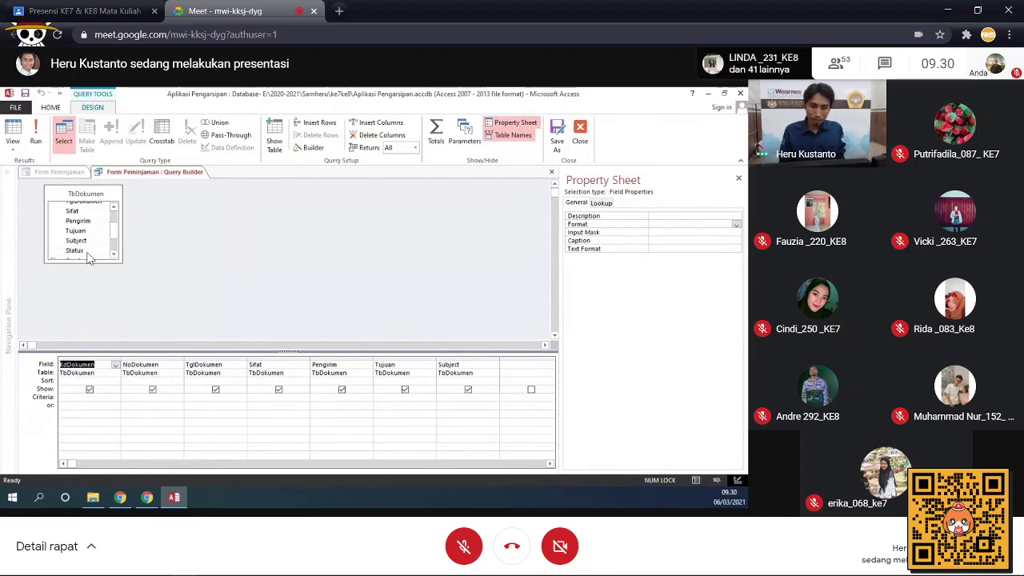
{"action": "left_click_drag", "start_coordinate": [83, 251], "coordinate": [513, 374]}
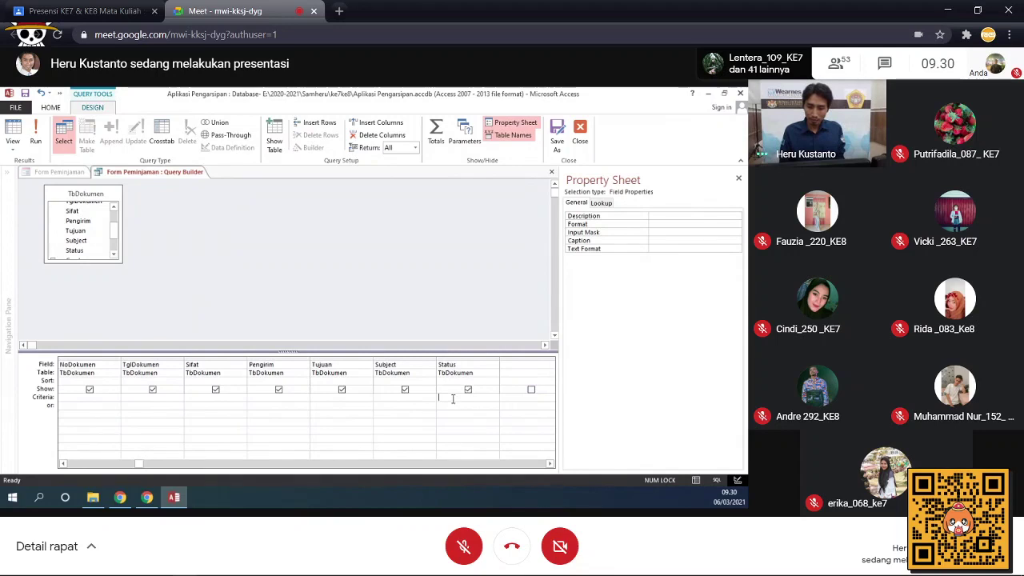
{"action": "type", "text": "\"Tersedia"}
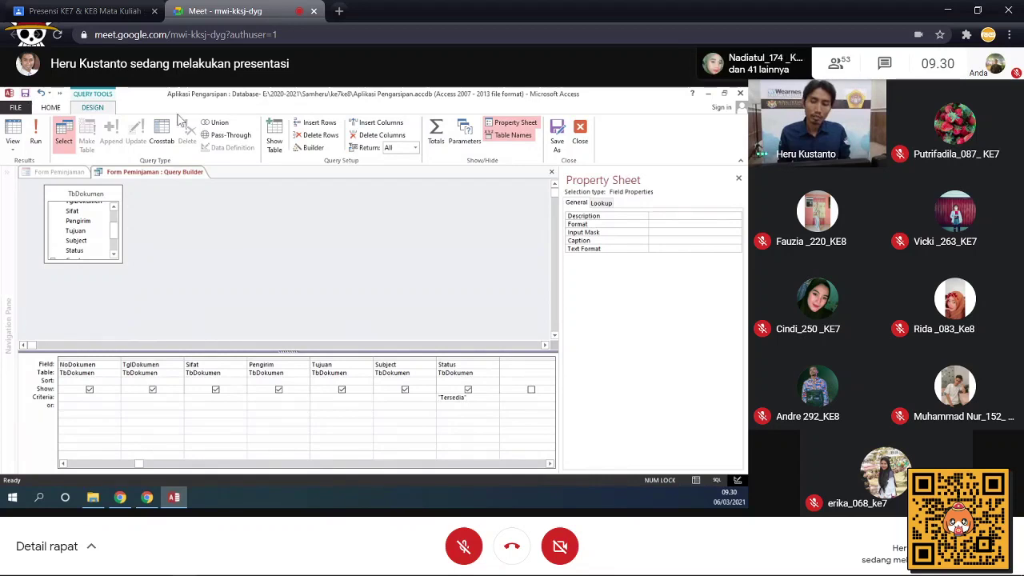
{"action": "left_click", "coordinate": [580, 143]}
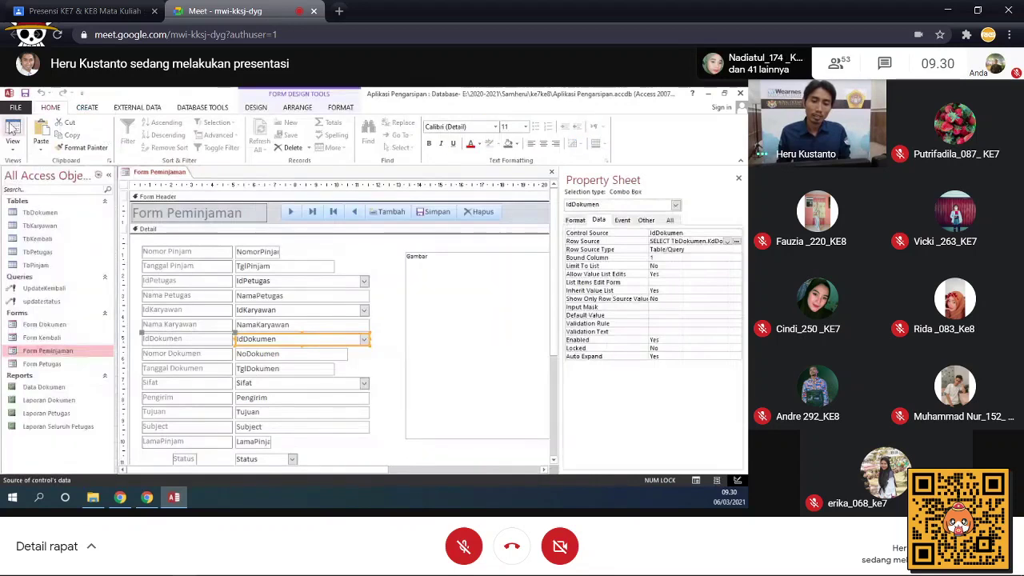
Step: Test the IdDokumen list in Form View on a new loan record numbered P0003, then discard the record
{"action": "key", "text": "F5"}
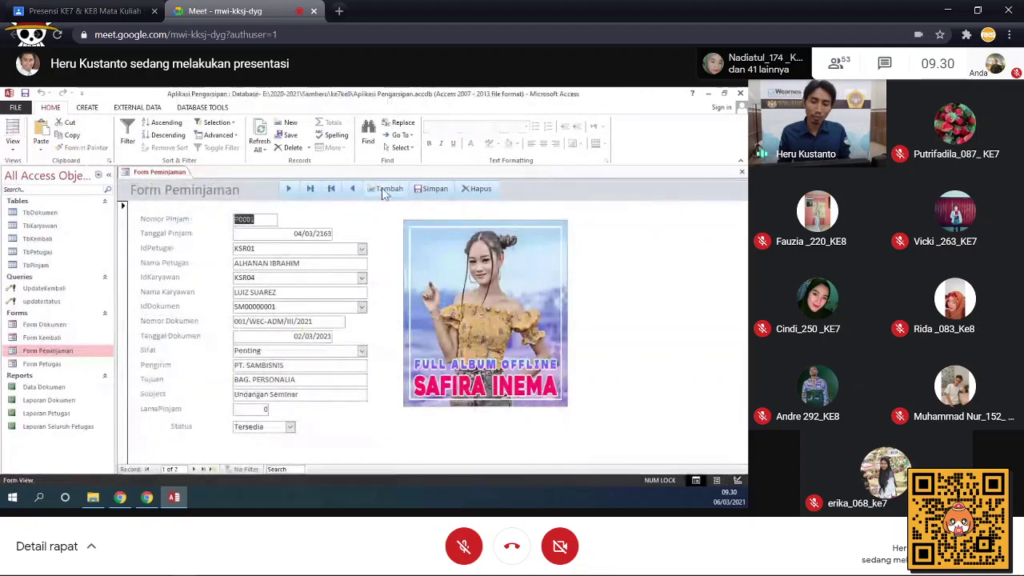
{"action": "left_click", "coordinate": [385, 190]}
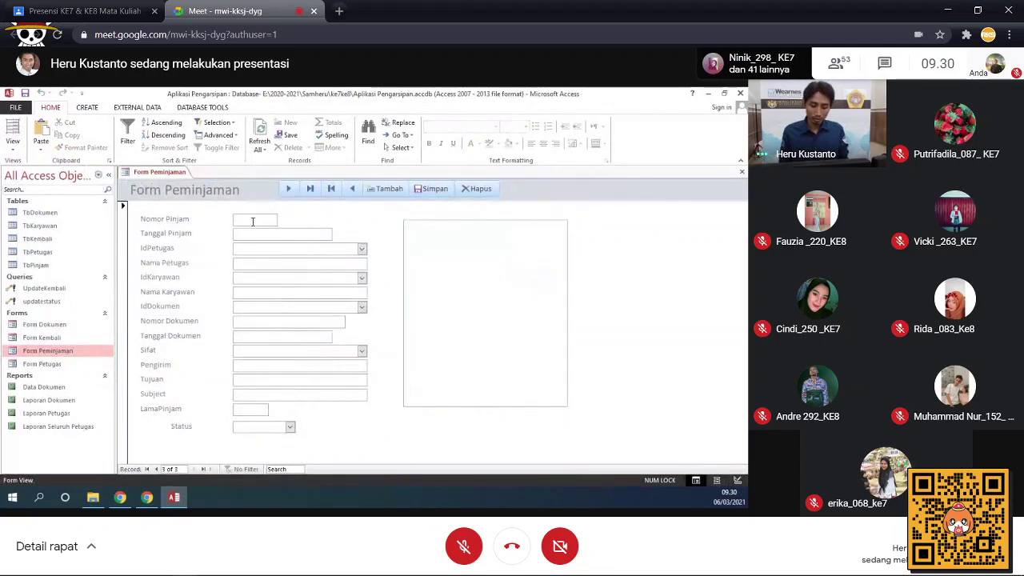
{"action": "type", "text": "p000"}
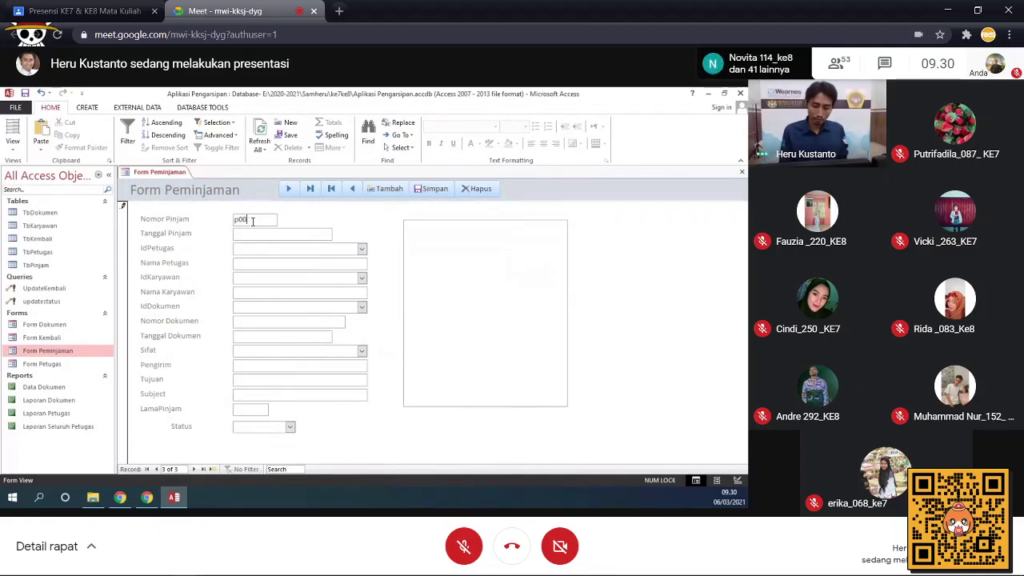
{"action": "key", "text": "Caps_Lock"}
{"action": "type", "text": "P000"}
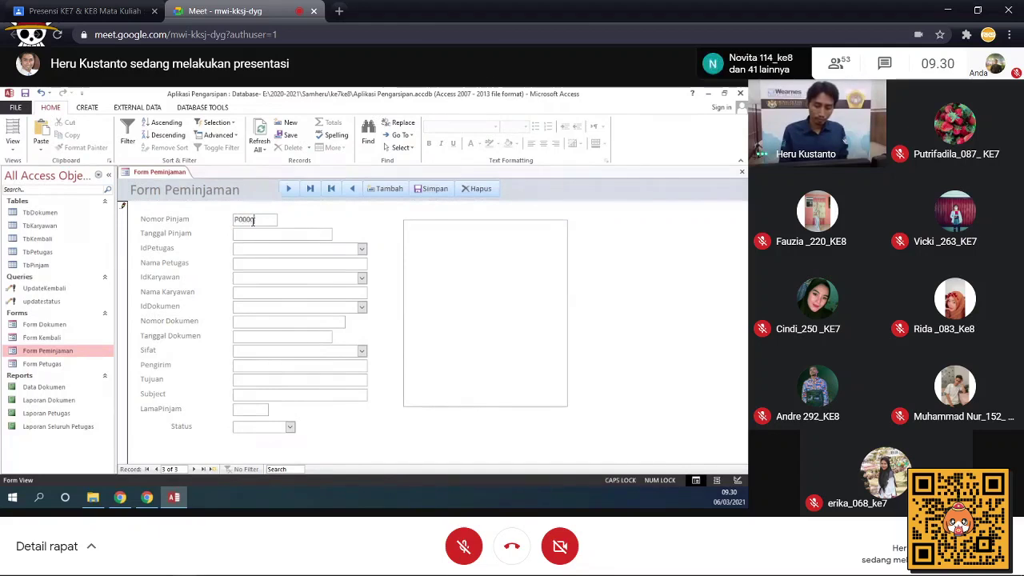
{"action": "type", "text": "3"}
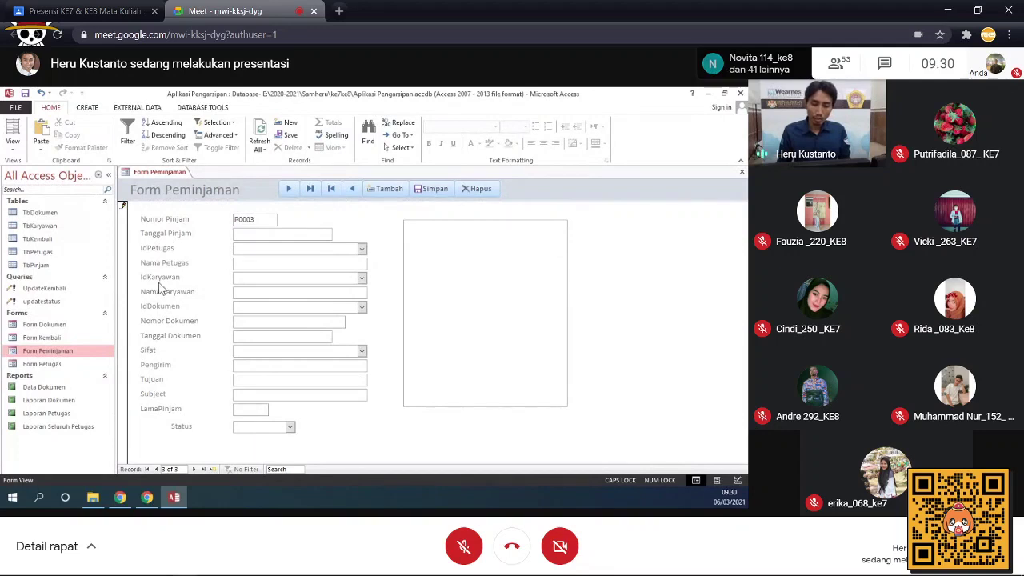
{"action": "left_click", "coordinate": [362, 307]}
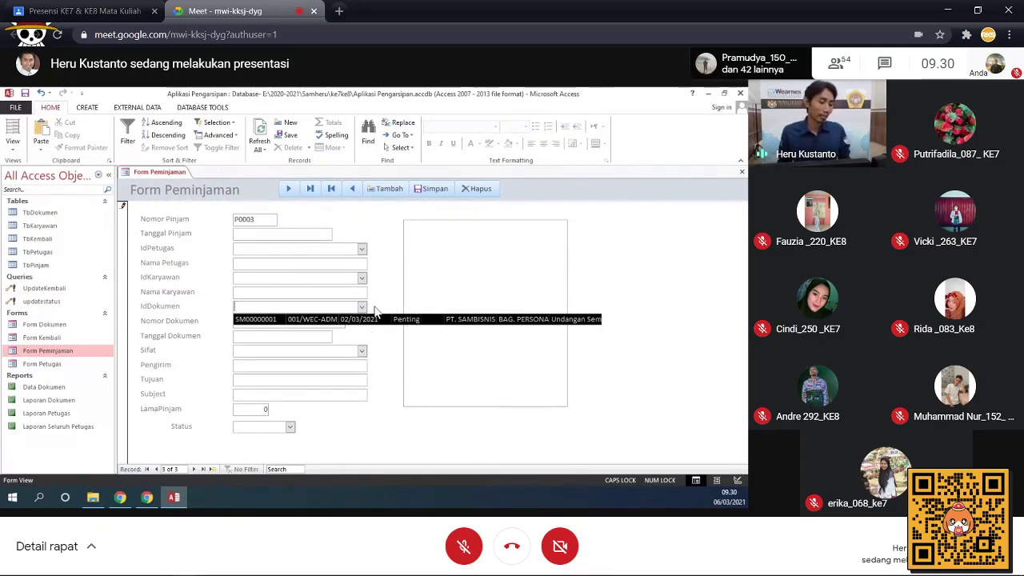
{"action": "key", "text": "Escape"}
{"action": "key", "text": "Escape"}
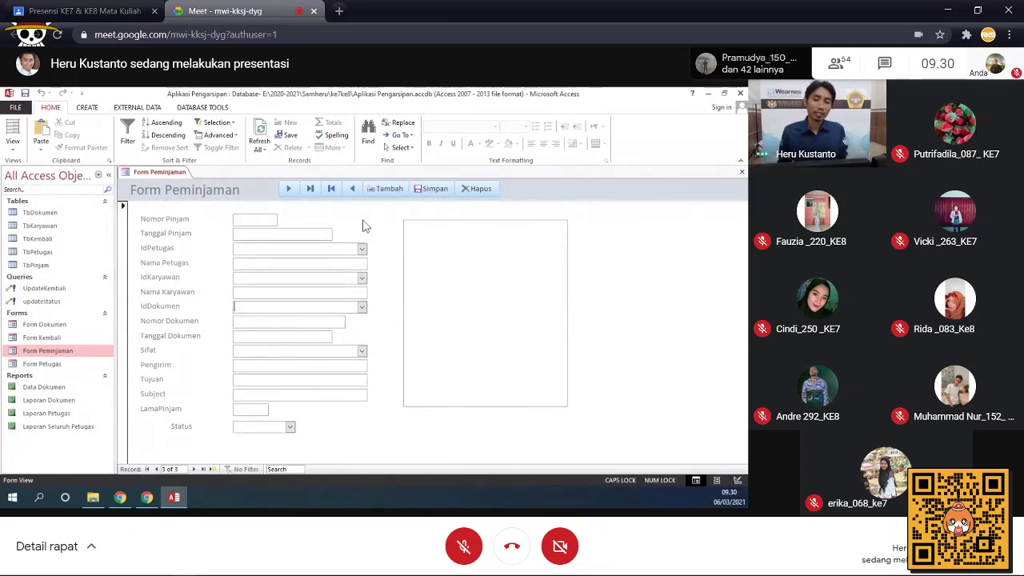
Step: Reopen the IdDokumen combo box's Row Source query from Design View, review its Status criteria and close it
{"action": "right_click", "coordinate": [361, 220]}
{"action": "left_click", "coordinate": [386, 249]}
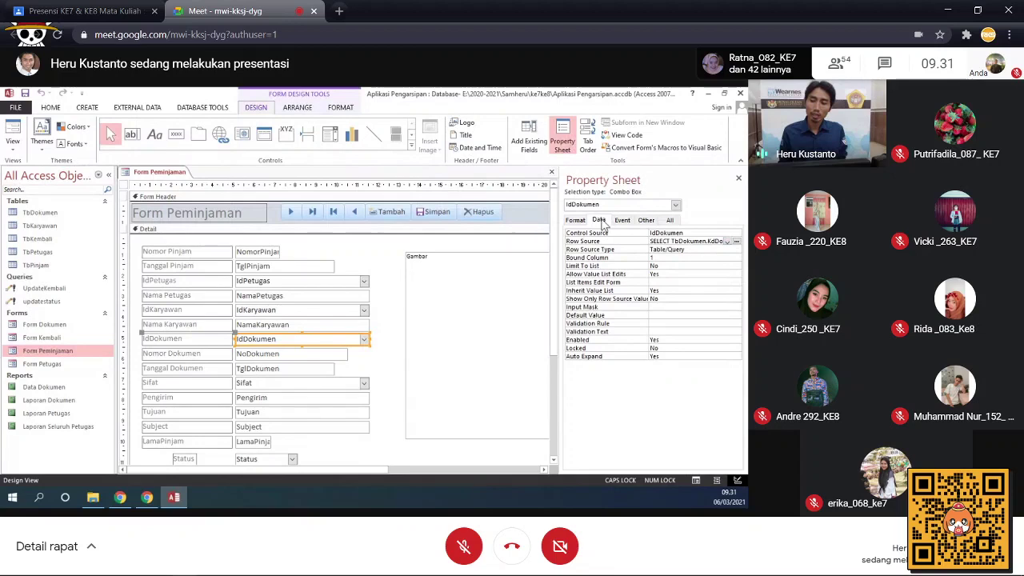
{"action": "left_click", "coordinate": [736, 240]}
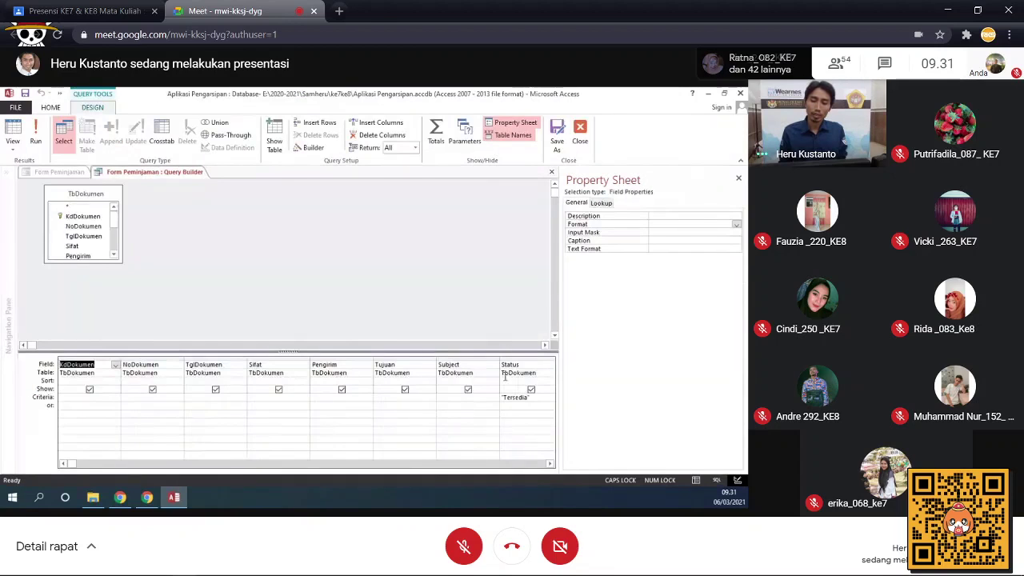
{"action": "double_click", "coordinate": [549, 463]}
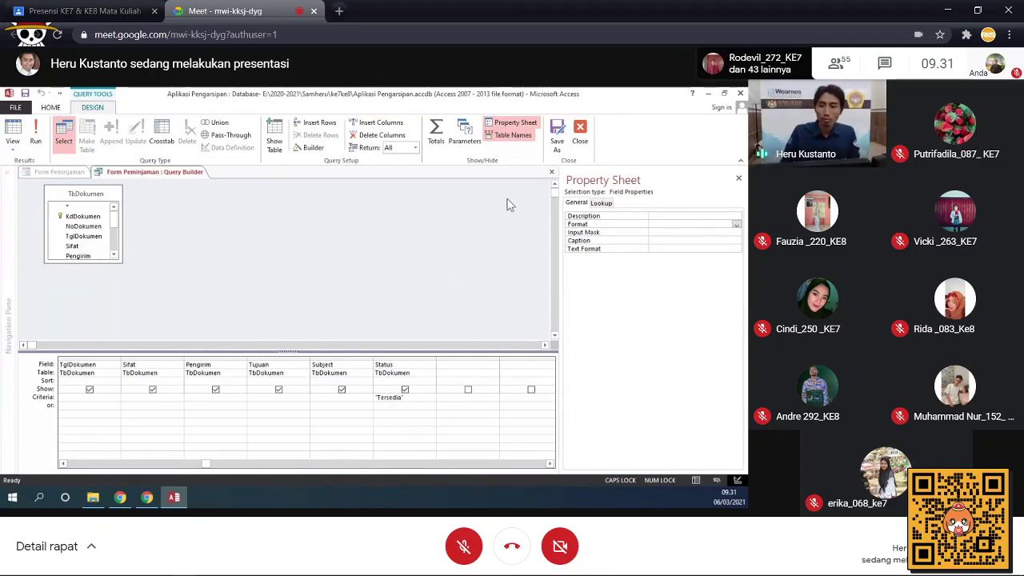
{"action": "left_click", "coordinate": [551, 172]}
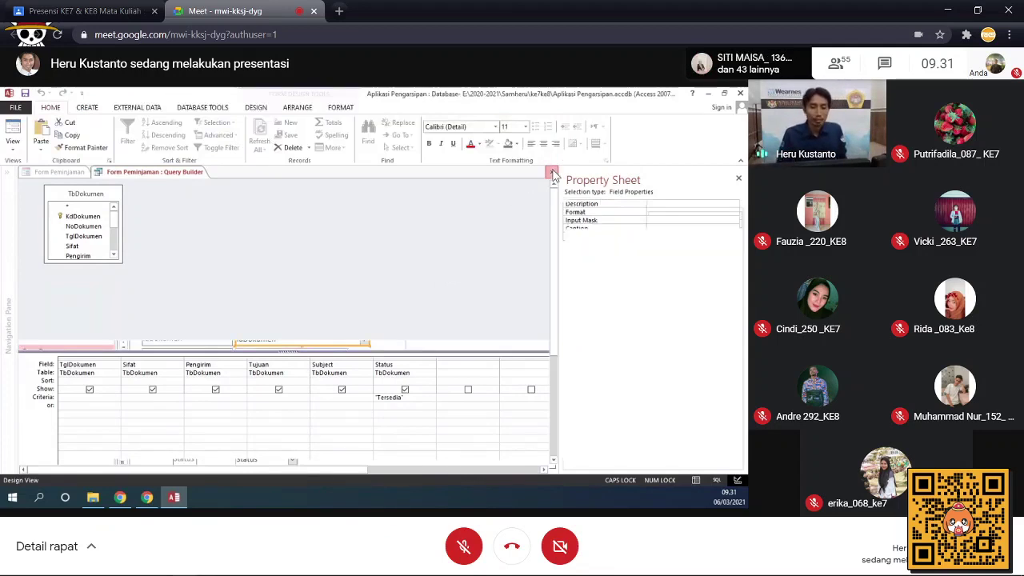
Step: Open Form Kembali to view the existing return record, and close the form
{"action": "left_click", "coordinate": [346, 252]}
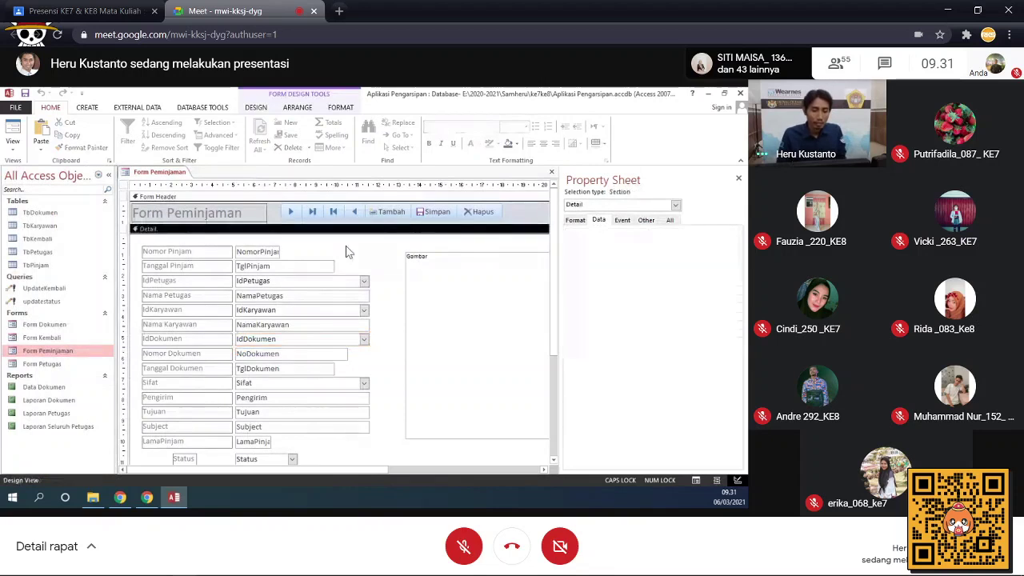
{"action": "double_click", "coordinate": [57, 338]}
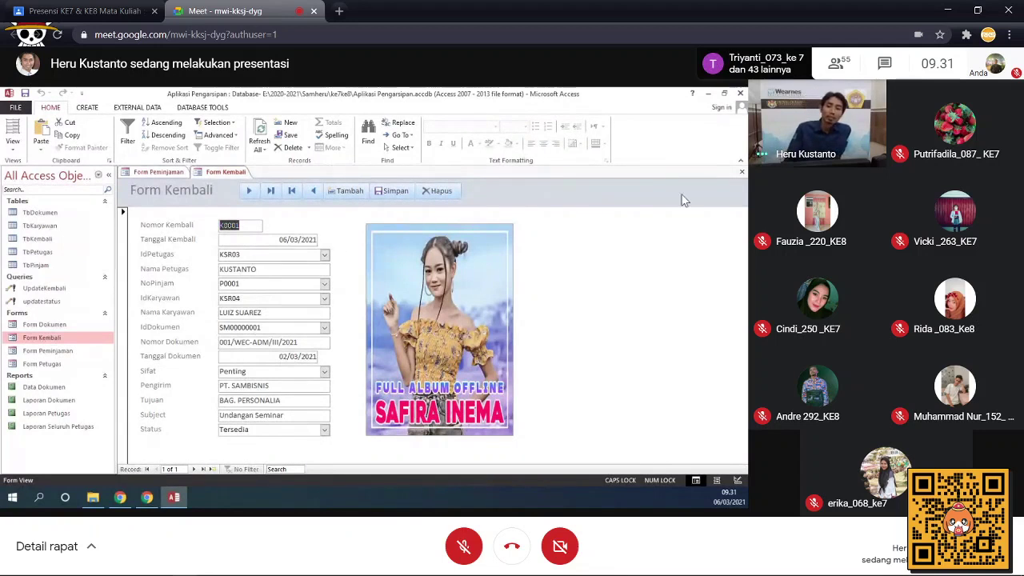
{"action": "left_click", "coordinate": [740, 172]}
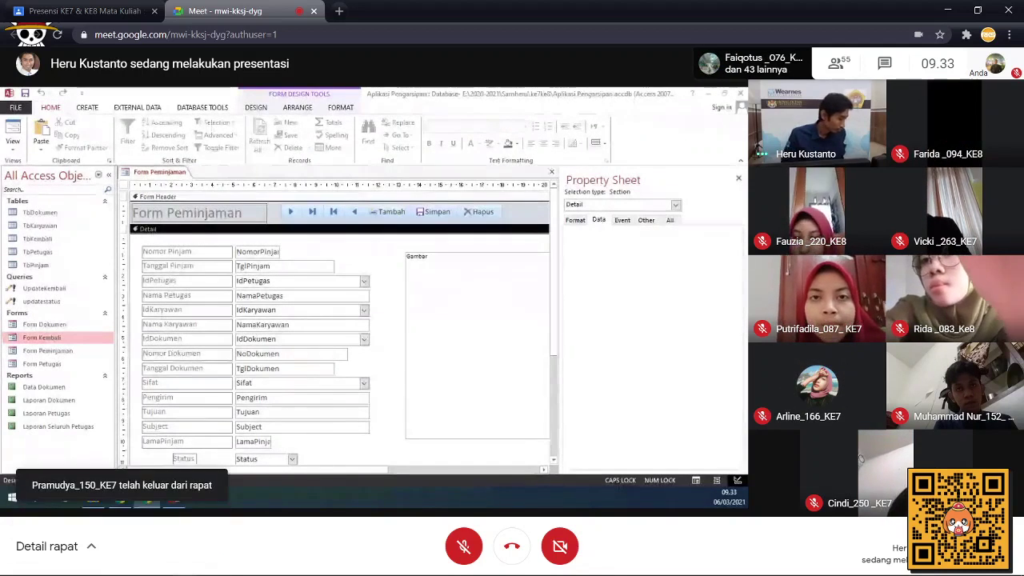
{"action": "key", "text": "XF86AudioLowerVolume"}
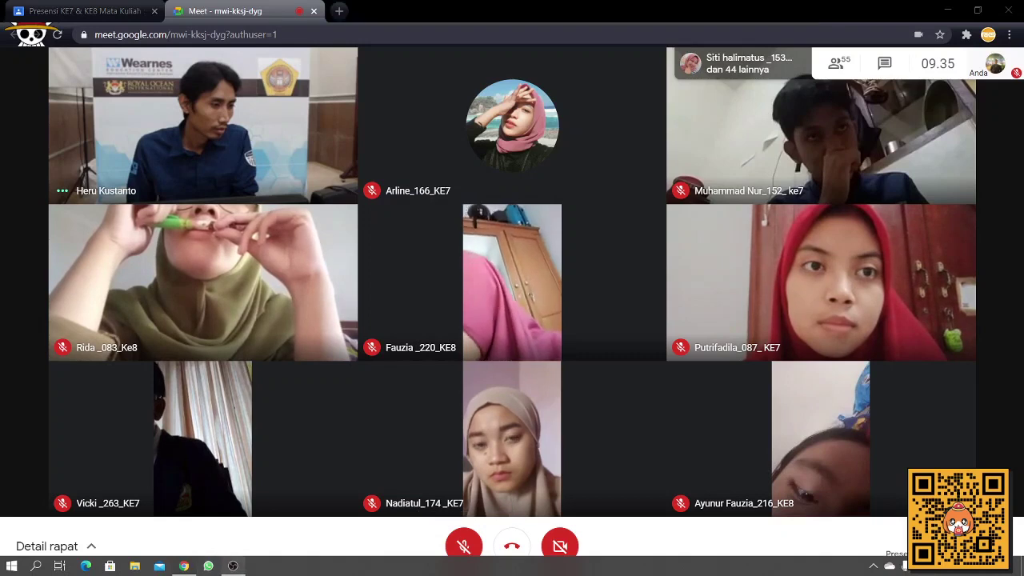
{"action": "left_click", "coordinate": [232, 565]}
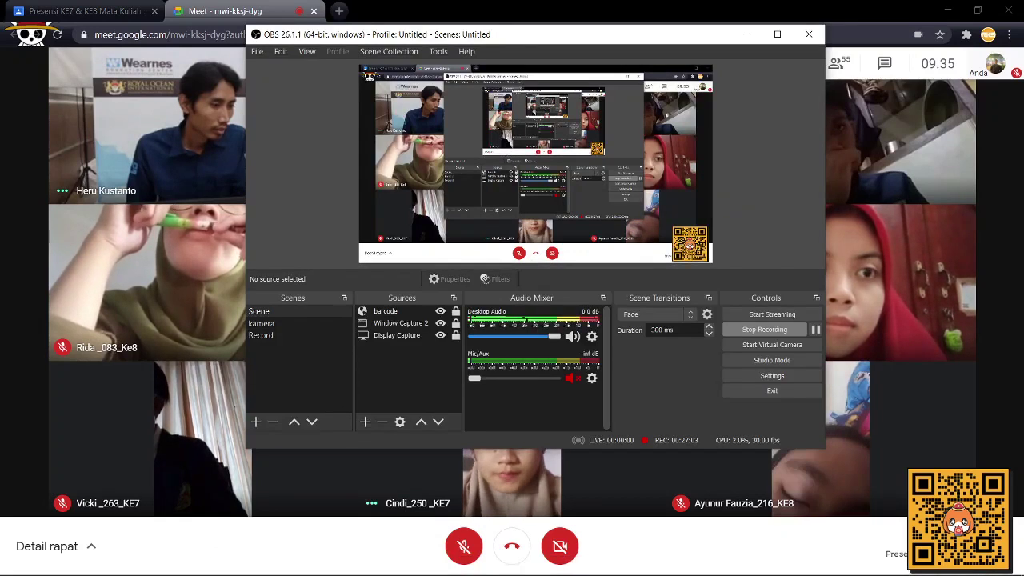
{"action": "key", "text": "alt+Tab"}
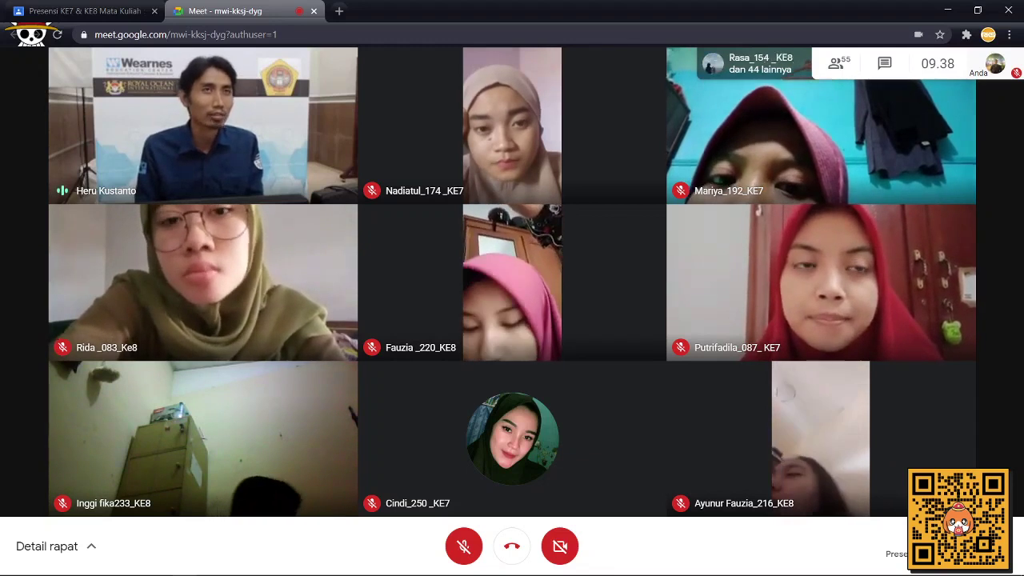
{"action": "key", "text": "XF86AudioLowerVolume"}
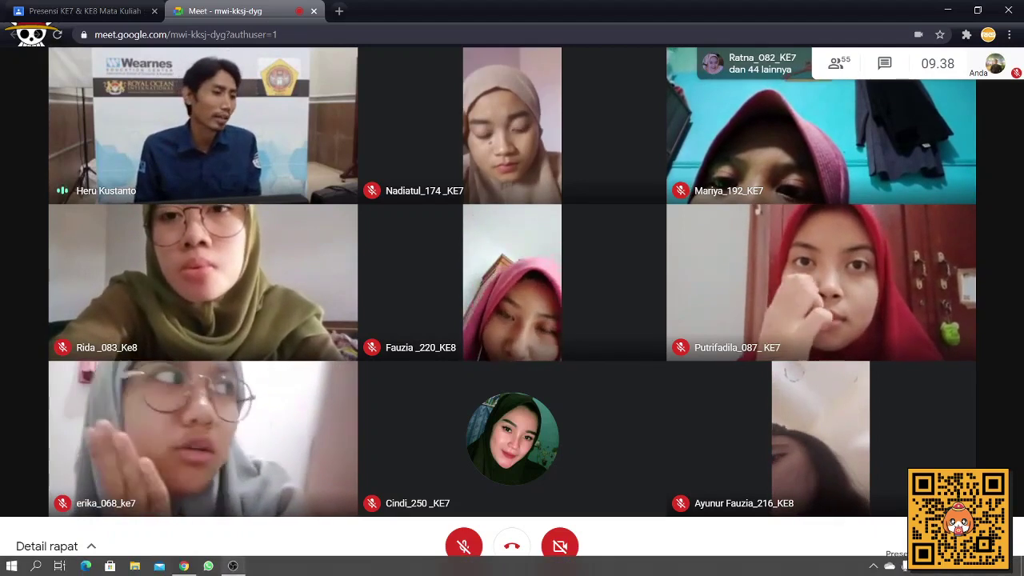
{"action": "left_click", "coordinate": [237, 566]}
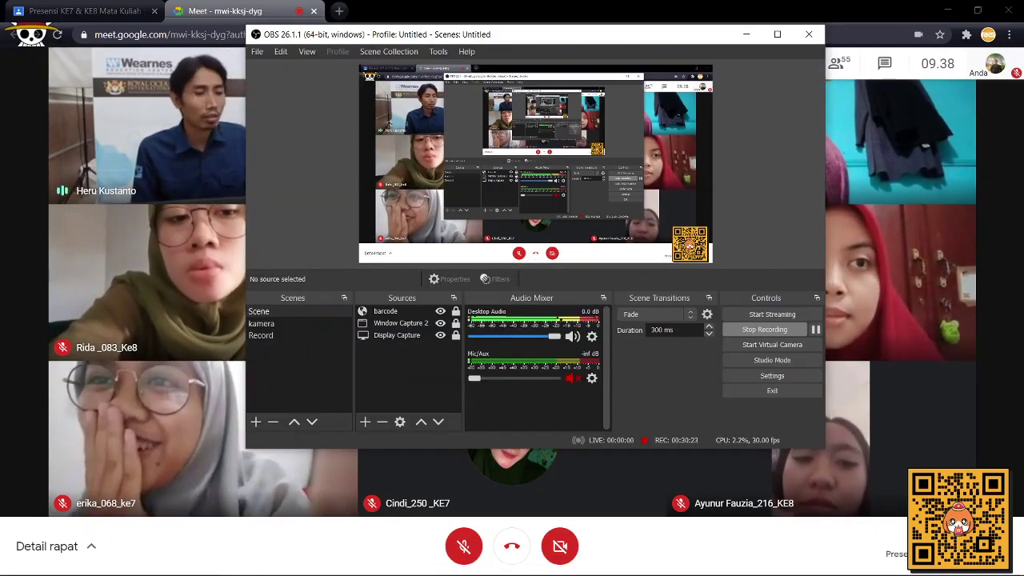
{"action": "left_click", "coordinate": [746, 35]}
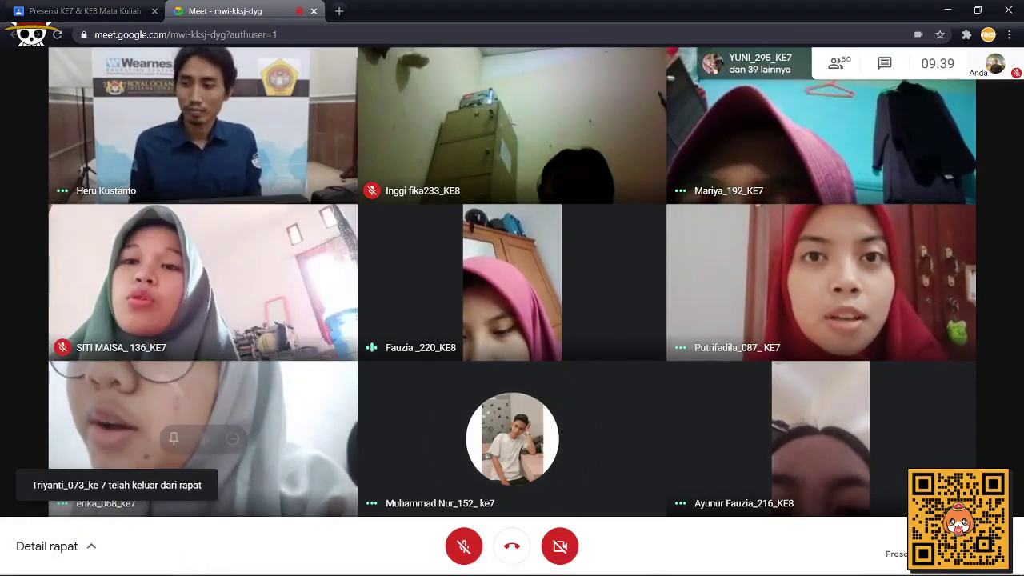
{"action": "key", "text": "ctrl+d"}
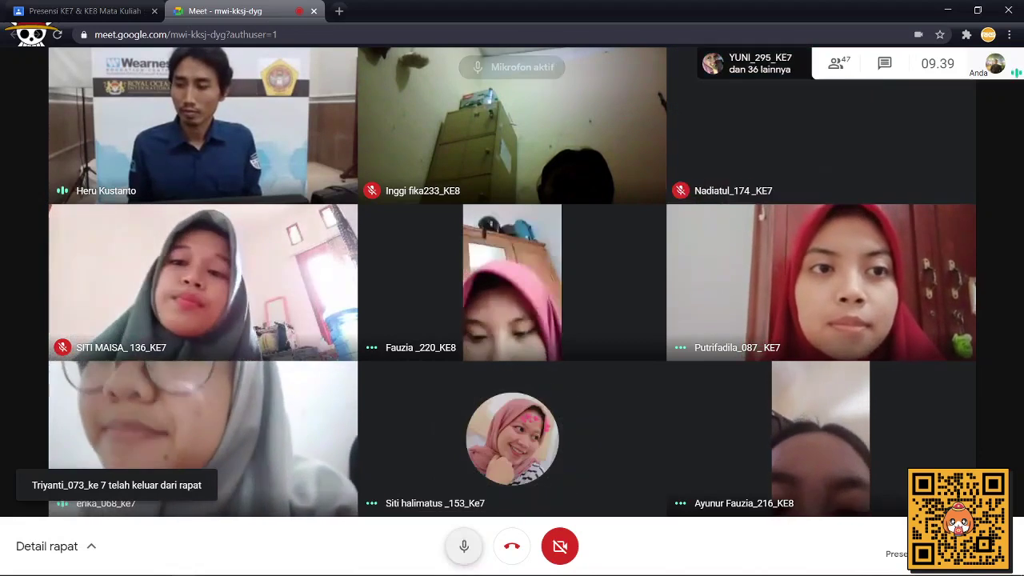
{"action": "key", "text": "ctrl+d"}
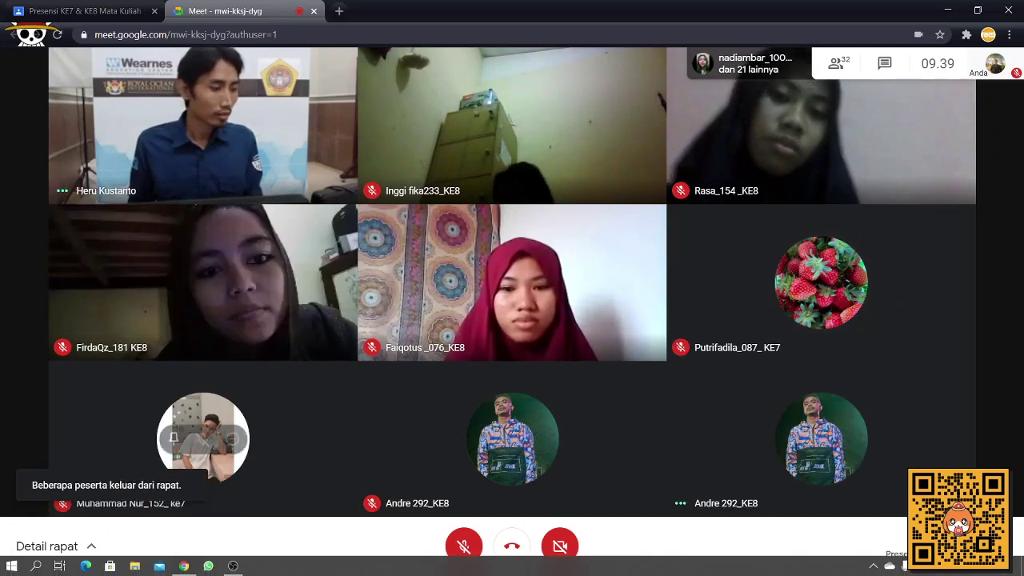
{"action": "key", "text": "alt+Tab"}
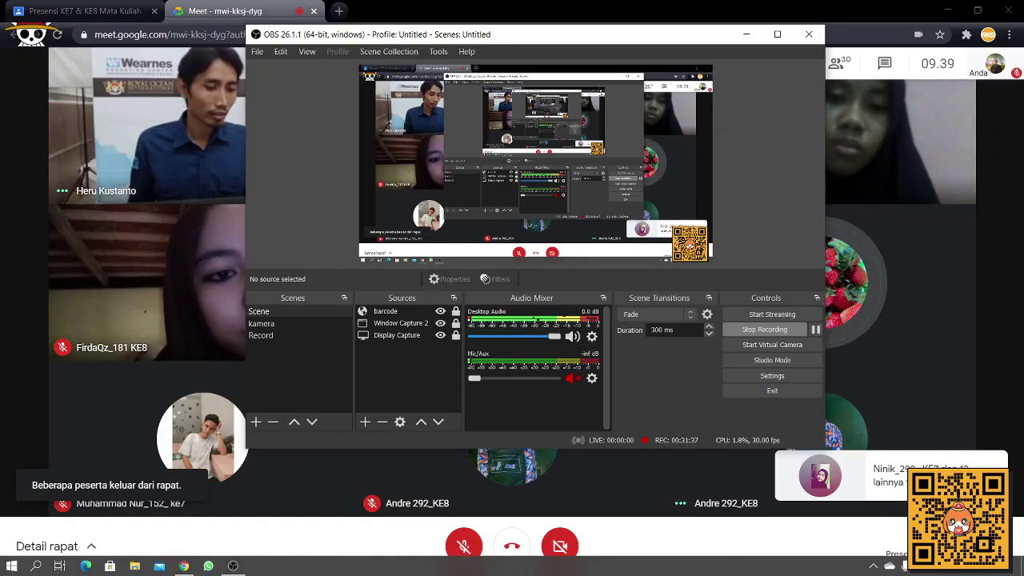